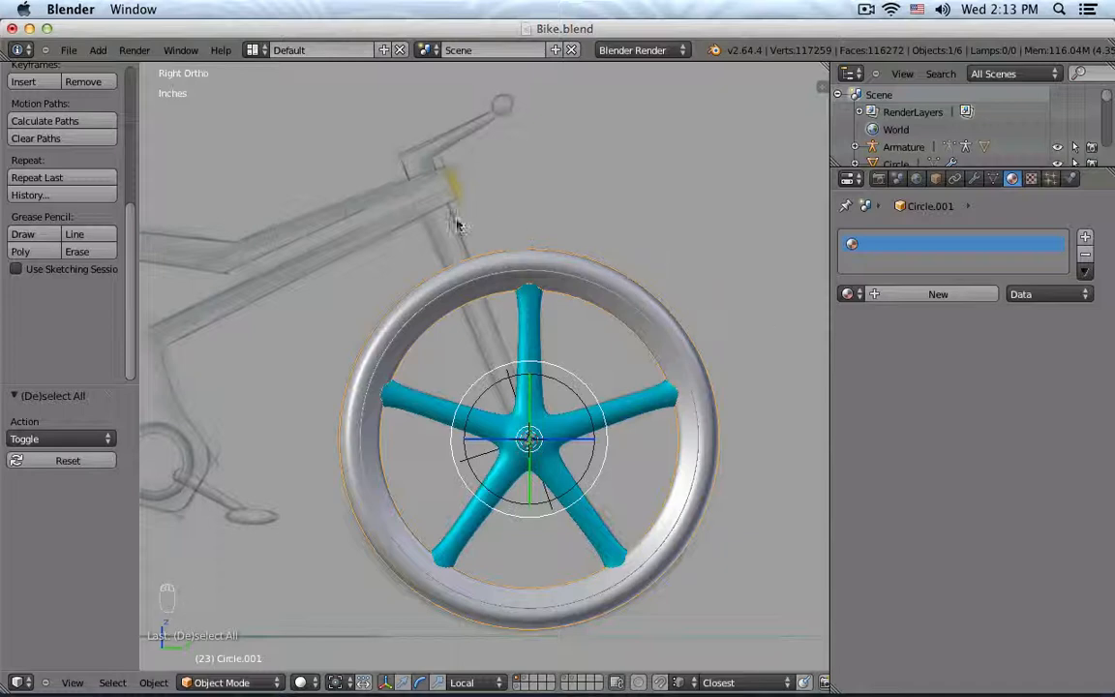
Add a cube mesh at the 3D cursor near the head of the sketched front fork.
key("shift+a")
mouse_move(503, 233)
left_click(620, 254)
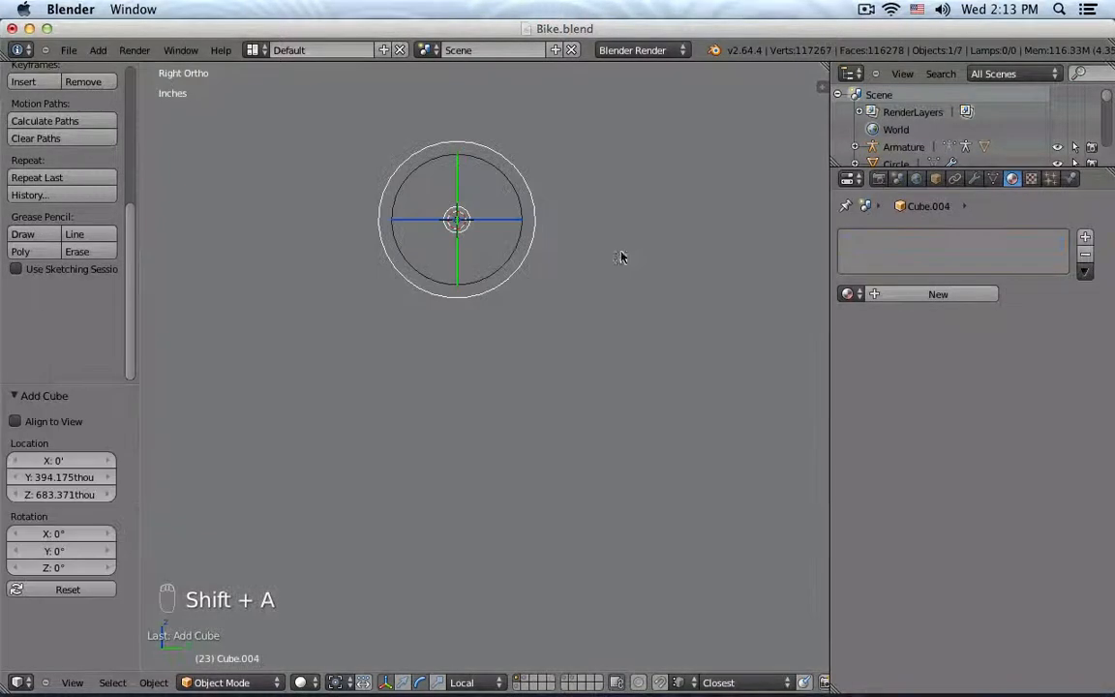
Scale the cube's mesh down in Edit Mode to roughly the width of the sketched fork tube, and return to Object Mode.
key("Tab")
key("s")
left_click(510, 219)
key("s")
left_click(504, 198)
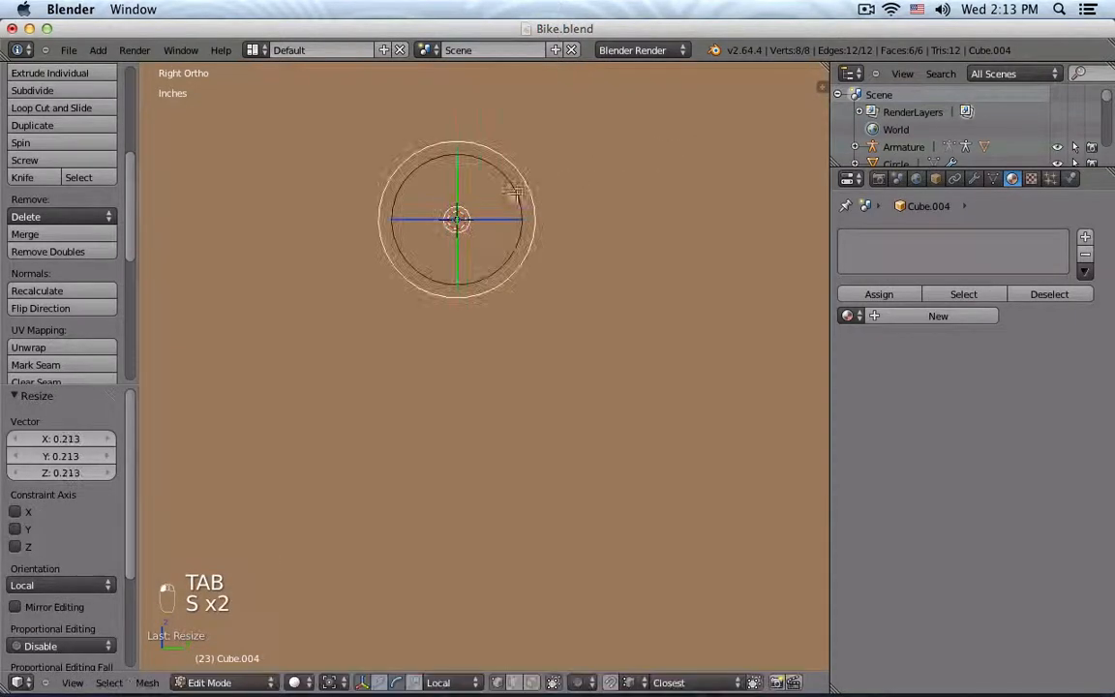
key("s")
left_click(501, 199)
key("s")
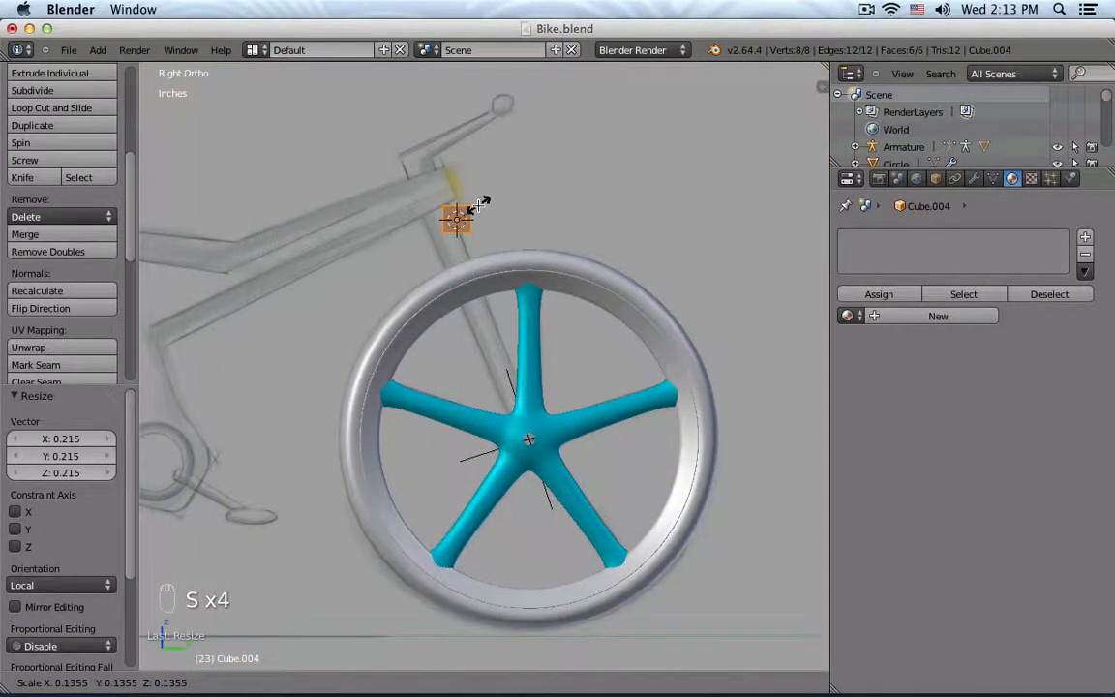
left_click(481, 203)
key("Tab")
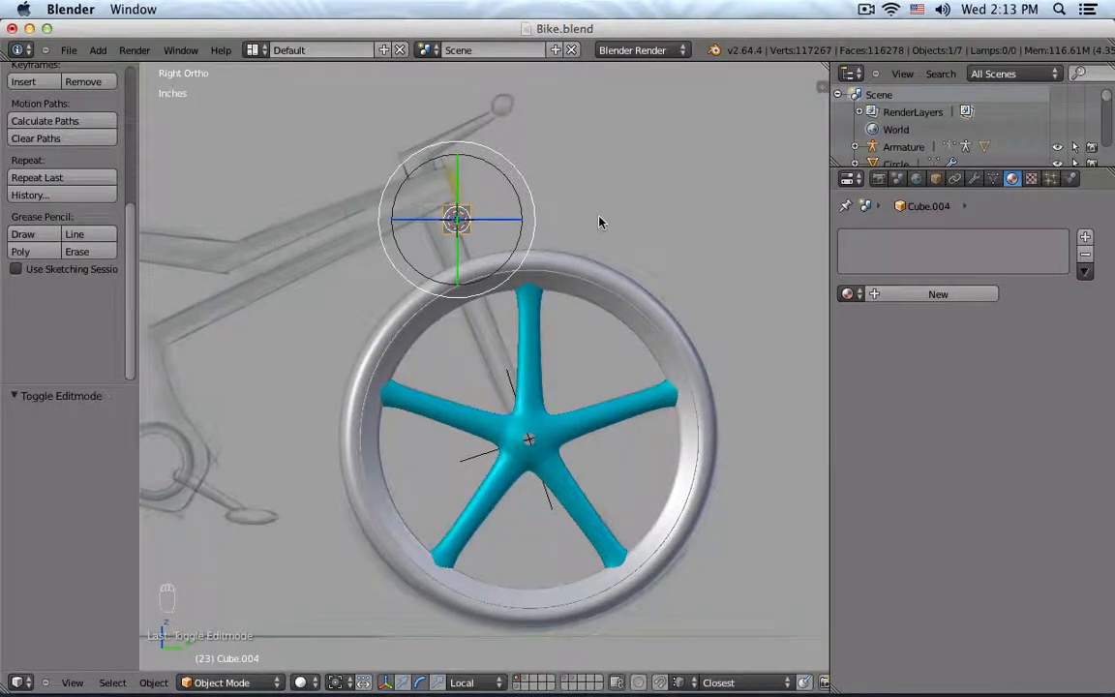
Rotate the cube about -20.7° toward the fork's slant and switch the manipulator from rotation to translation.
key("r")
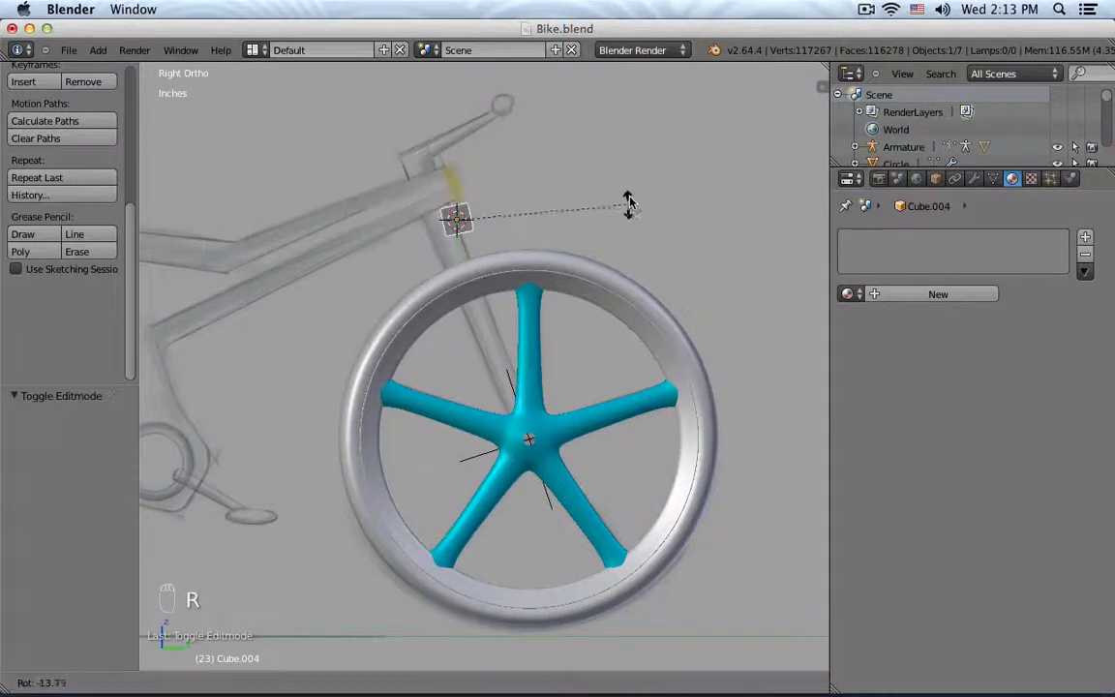
left_click(622, 184)
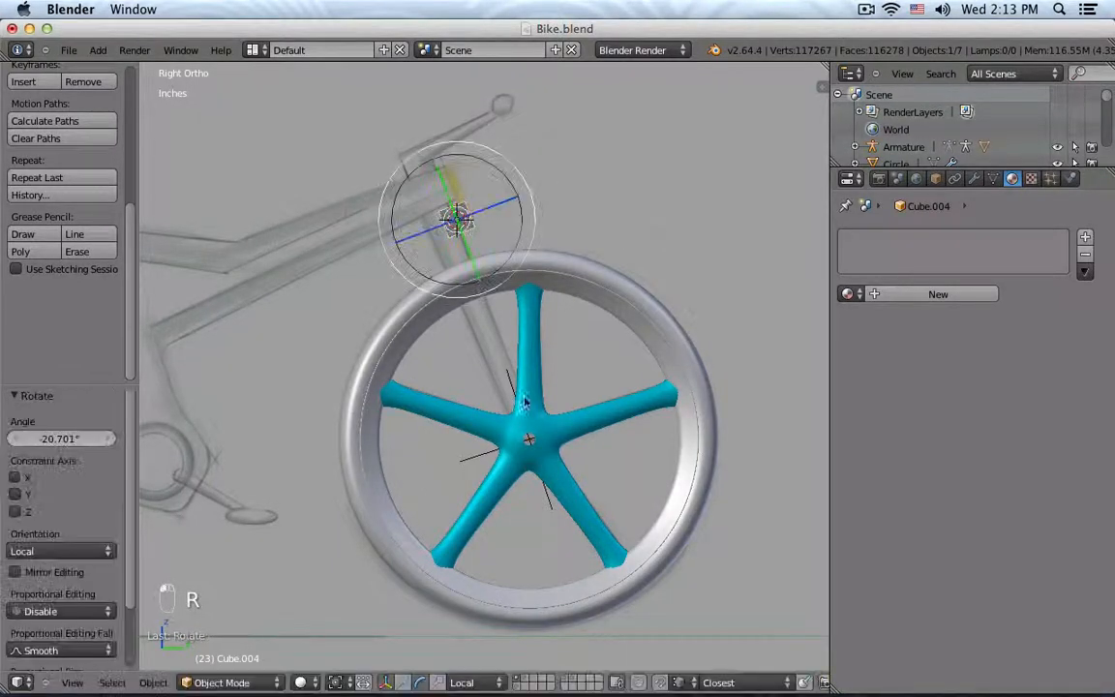
left_click(402, 683)
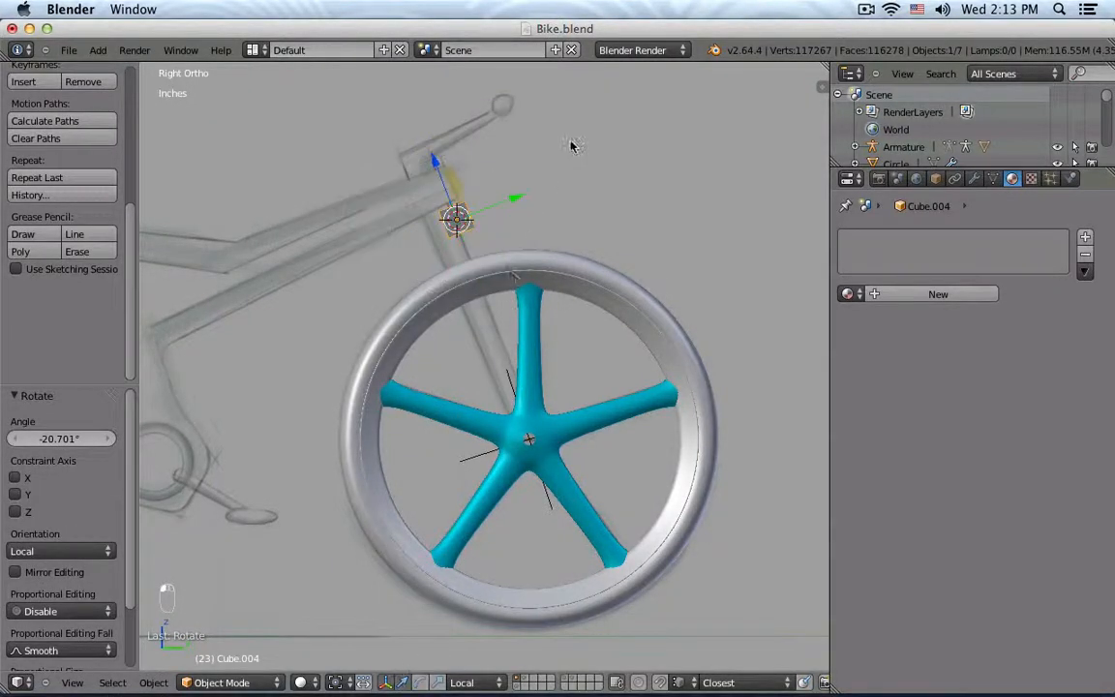
Rotate the cube back and forth to try out its local axes, keeping the transform orientation on Local.
key("r")
key("r")
left_click(597, 227)
key("r")
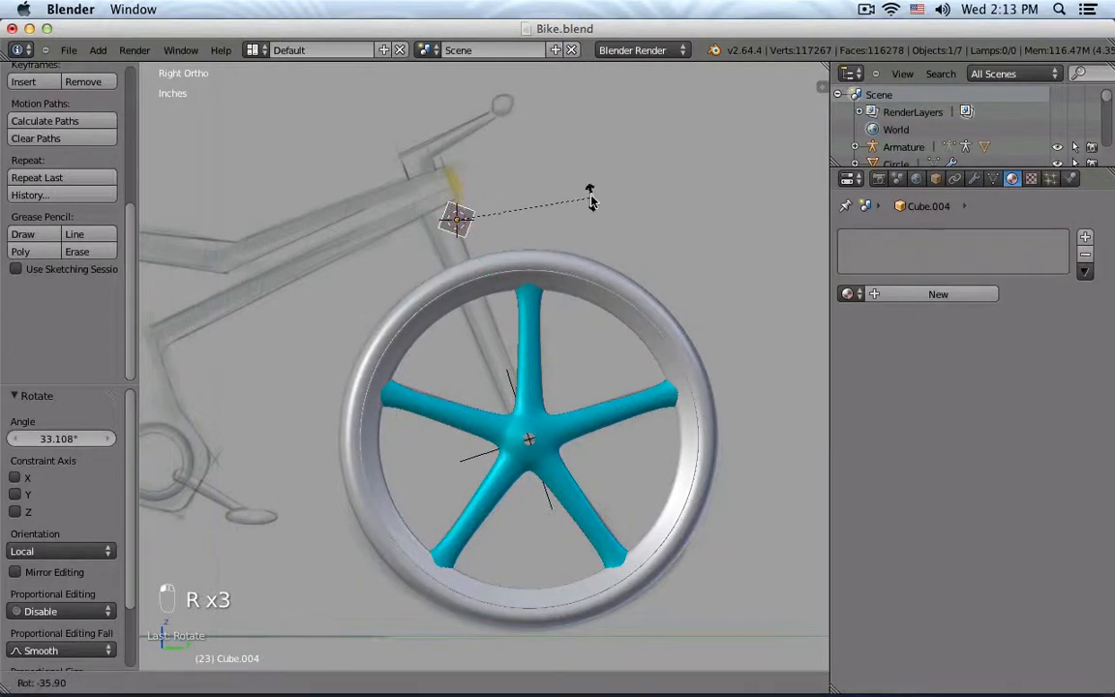
key("r")
left_click(567, 143)
key("r")
left_click(505, 113)
key("r")
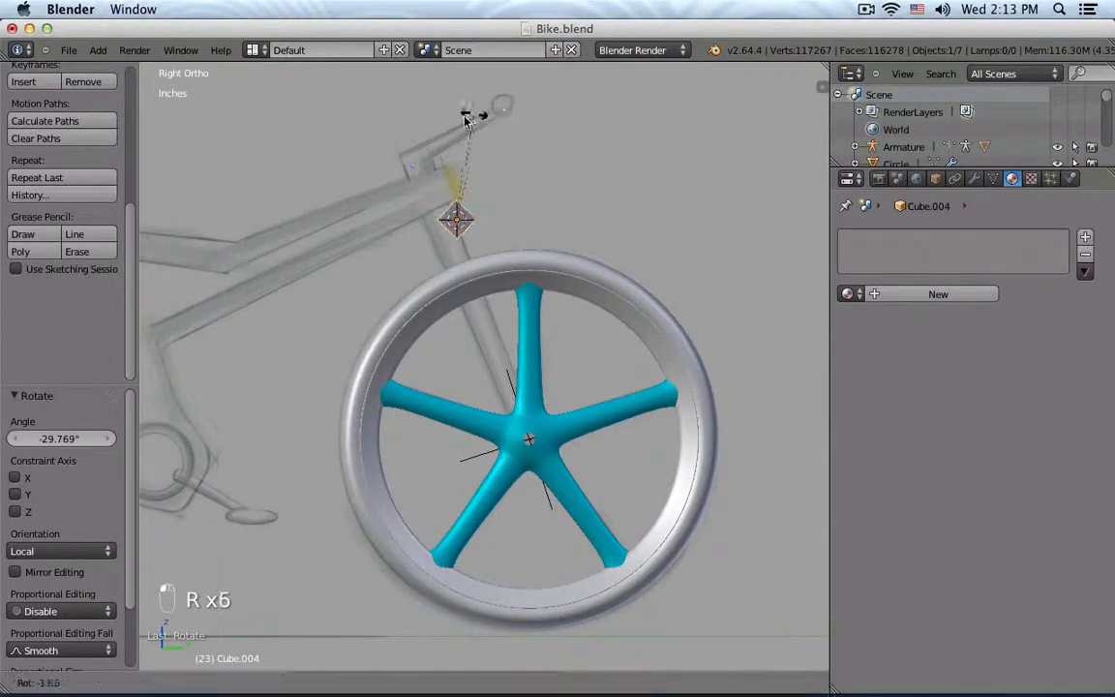
left_click(449, 119)
key("r")
left_click(491, 135)
key("r")
left_click(431, 143)
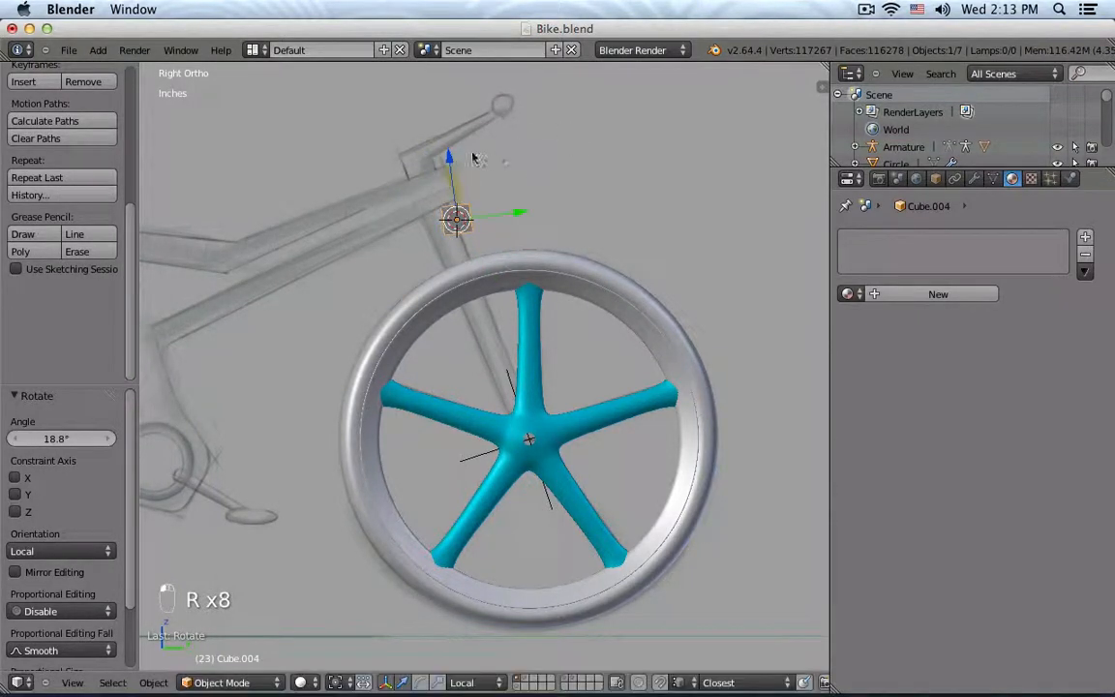
left_click(464, 681)
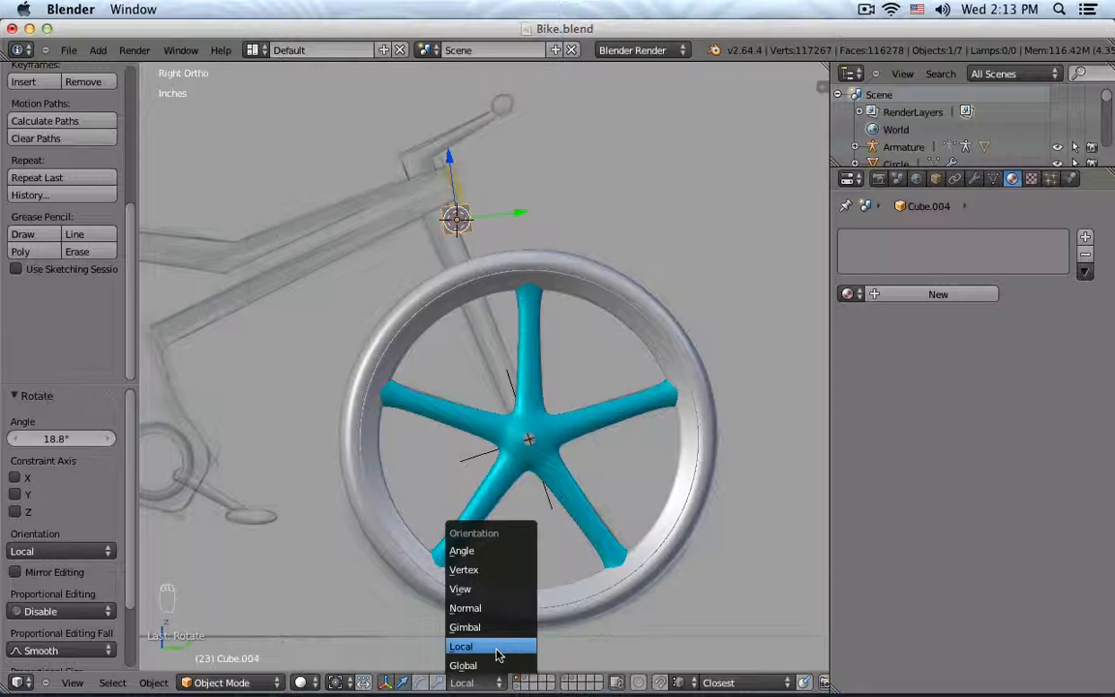
left_click(494, 647)
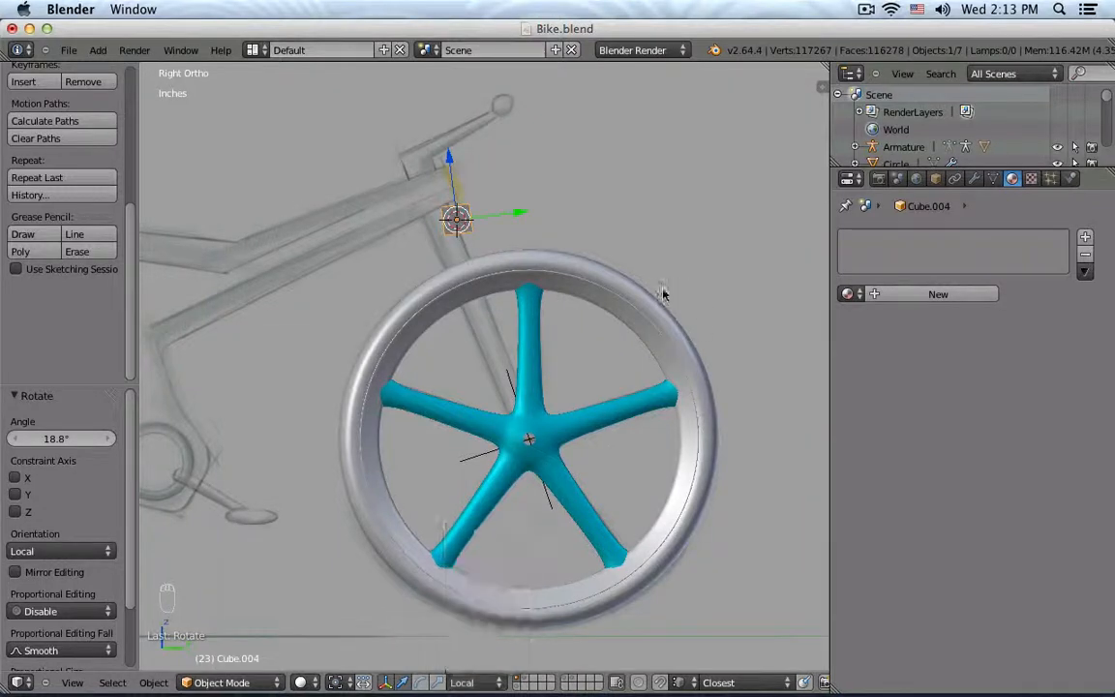
Move the cube onto the sketched fork tube, rotate it to match the tube's slant, and undo a trial slide along local Z.
scroll(508, 180, "up", 2)
key("g")
left_click(500, 190)
key("r")
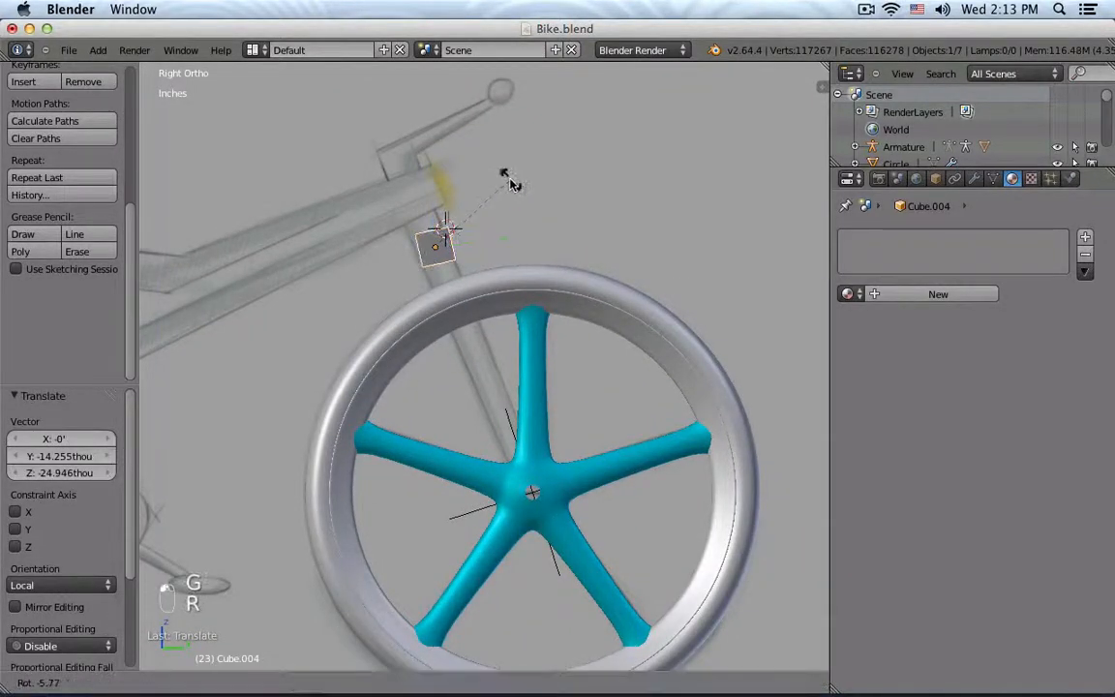
left_click(493, 174)
left_click_drag(420, 193, 440, 263)
key("super+z")
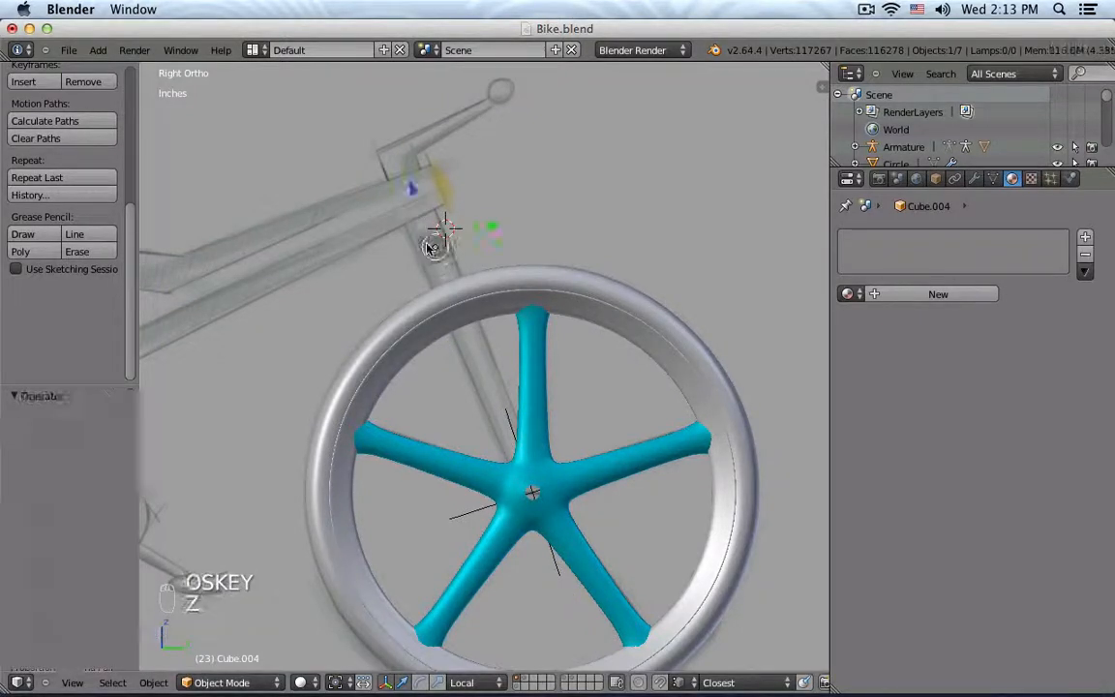
Snap the 3D cursor to the front wheel's centre and snap the cube to the cursor.
right_click(581, 275)
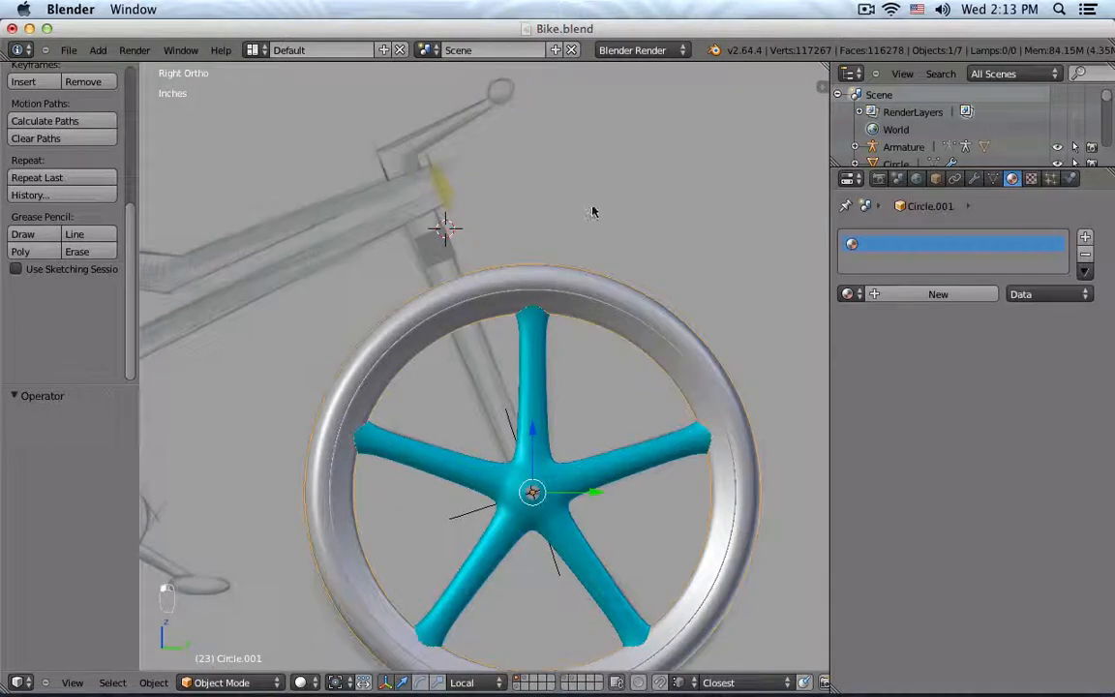
key("shift+s")
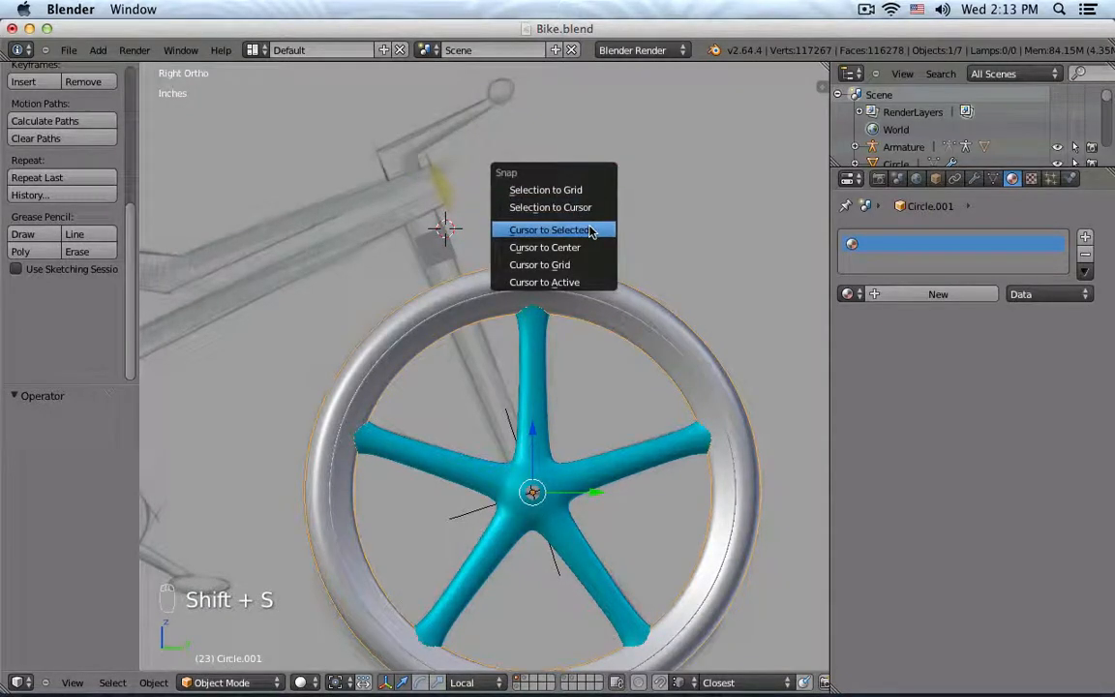
left_click(589, 230)
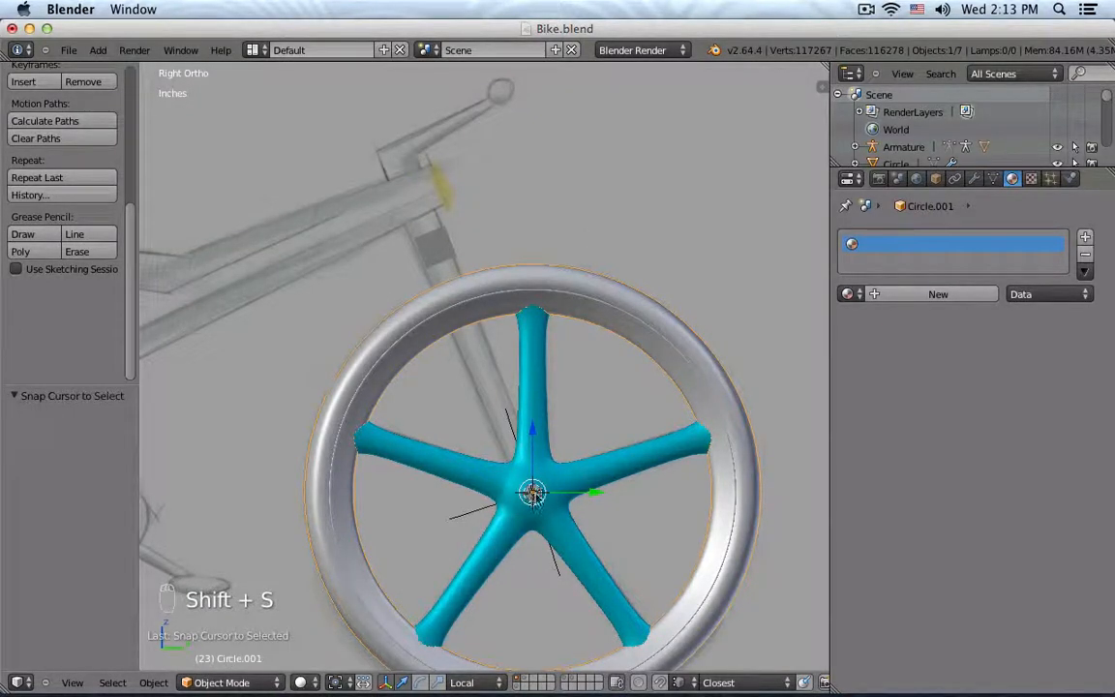
right_click(435, 254)
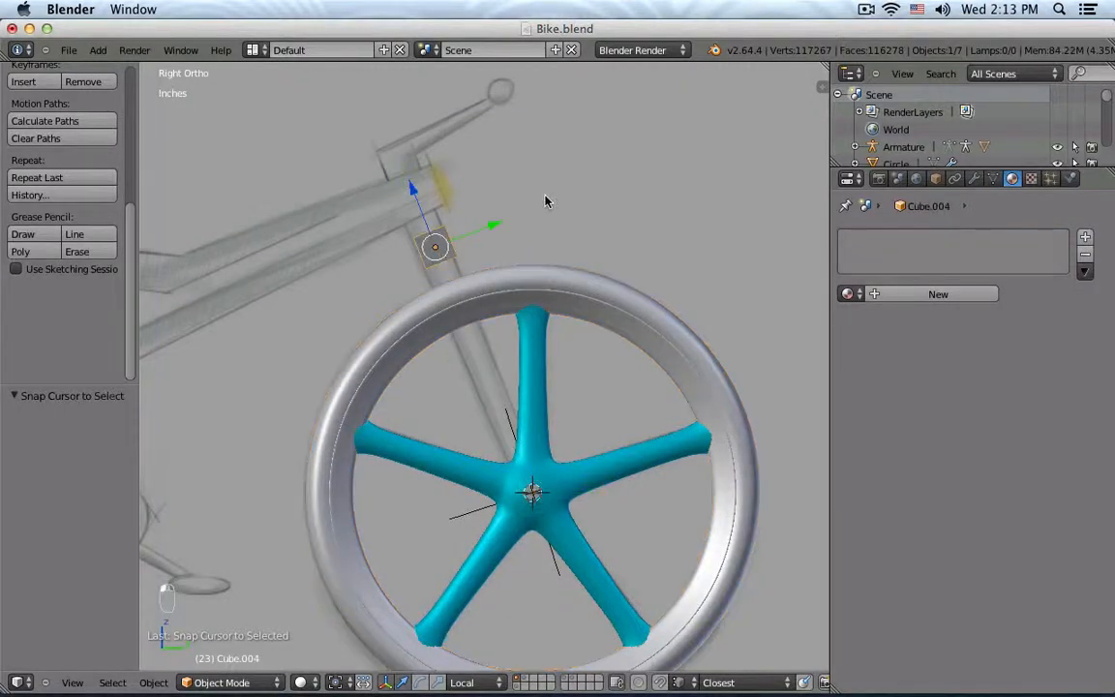
key("shift+s")
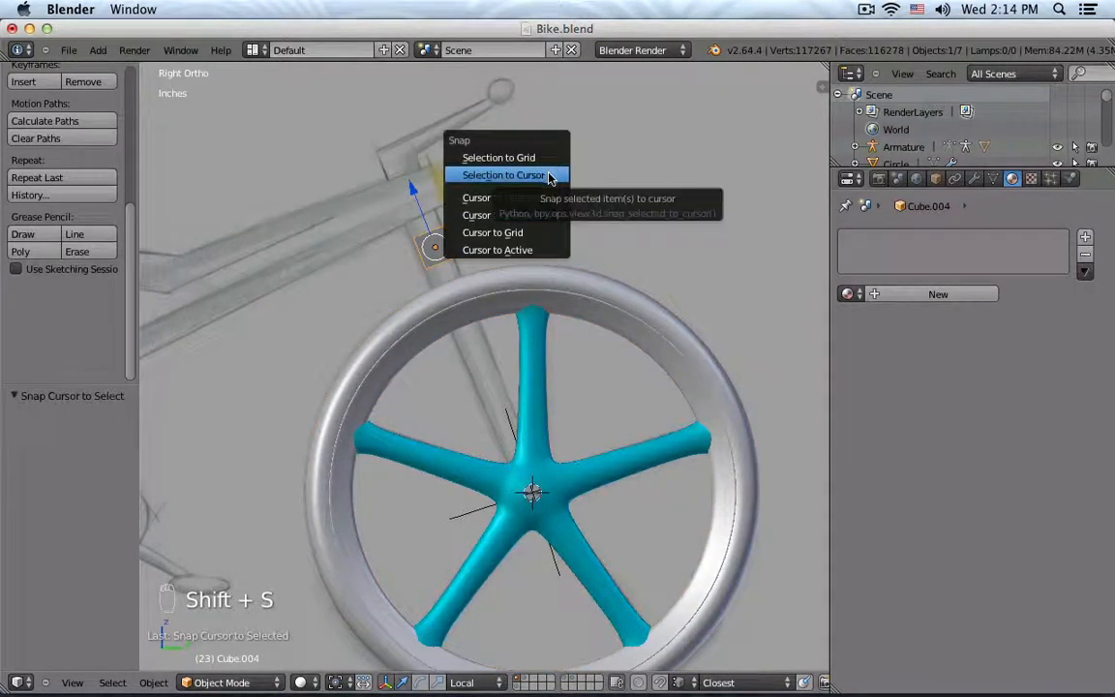
left_click(544, 180)
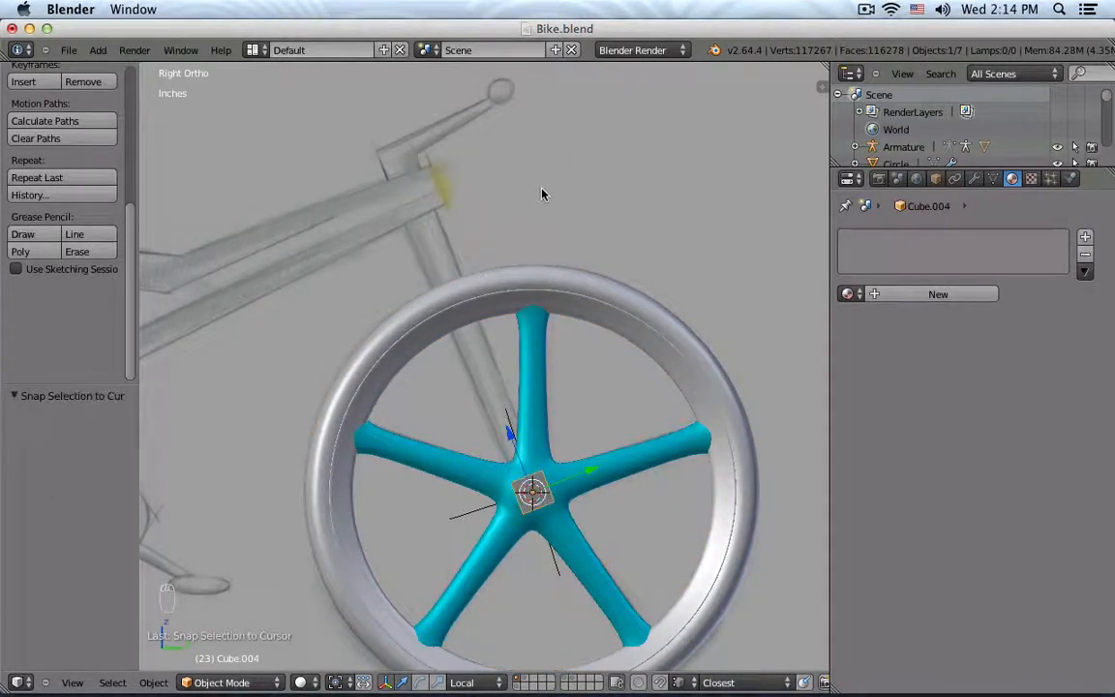
In wireframe Edit Mode, stretch the cube's upper face along local Z to the top of the sketched handlebar stem.
key("Tab")
key("z")
key("a")
key("b")
left_click_drag(500, 457, 562, 487)
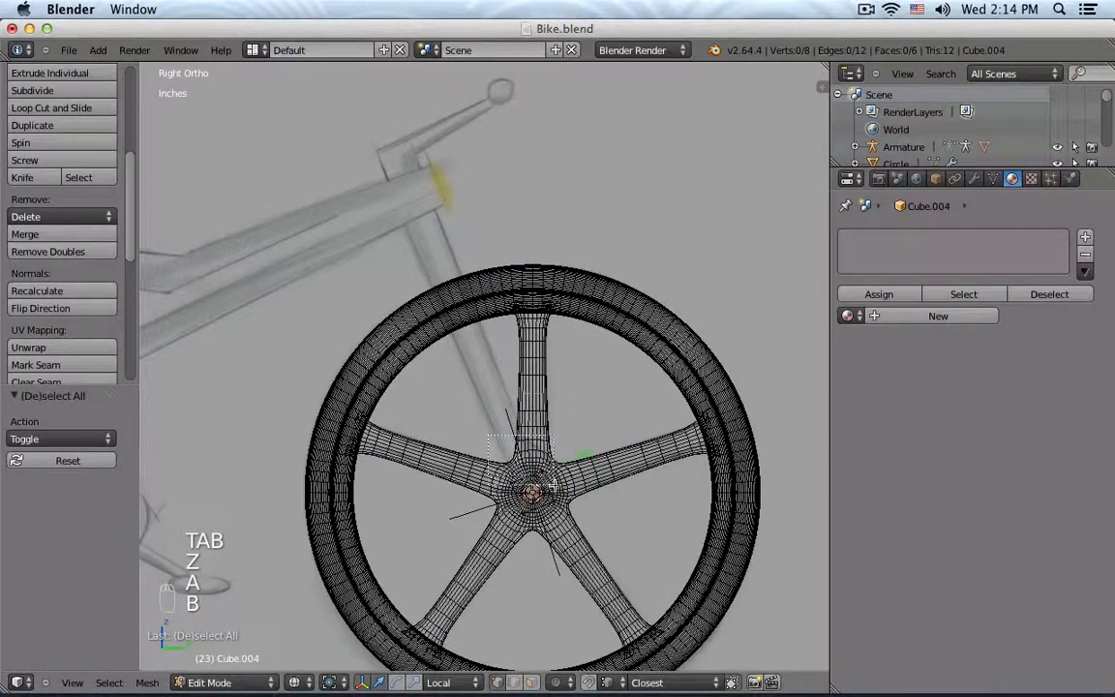
key("e")
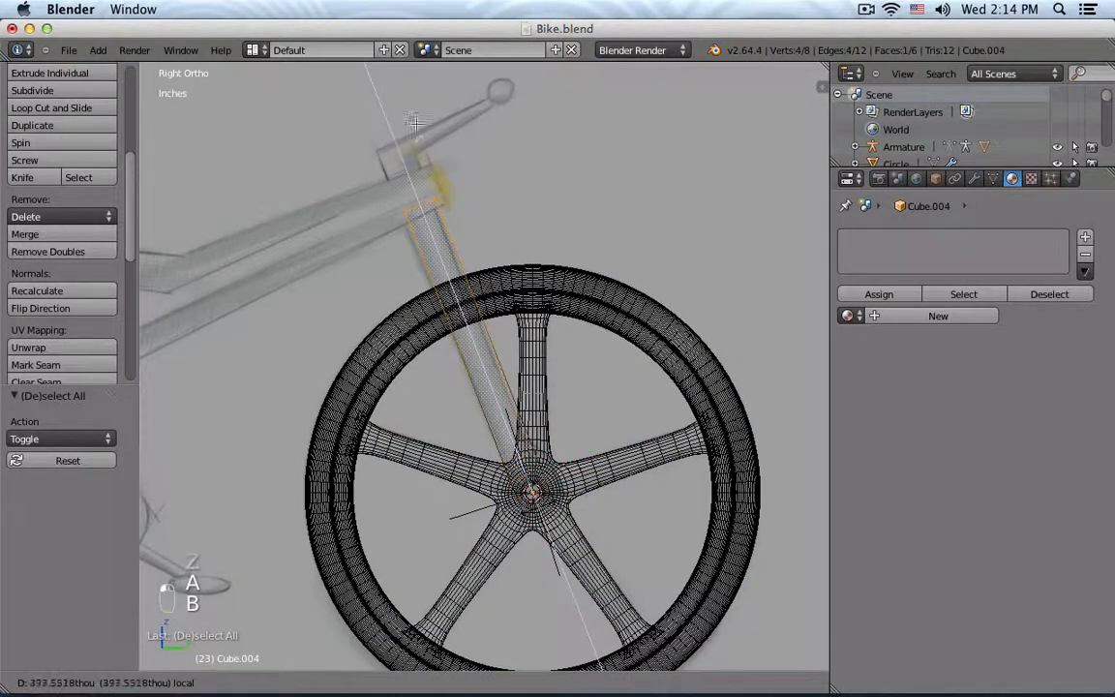
left_click(407, 90)
key("Tab")
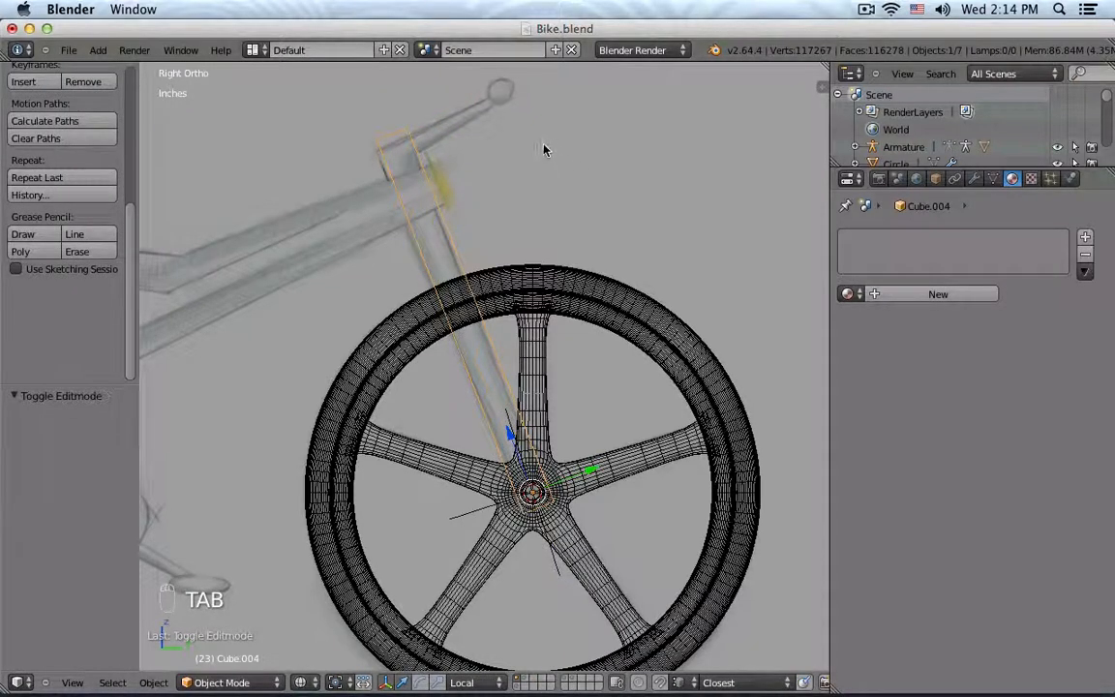
Rotate the stretched box about the wheel hub to follow the sketched fork, and lower its upper face slightly along local Z.
key("r")
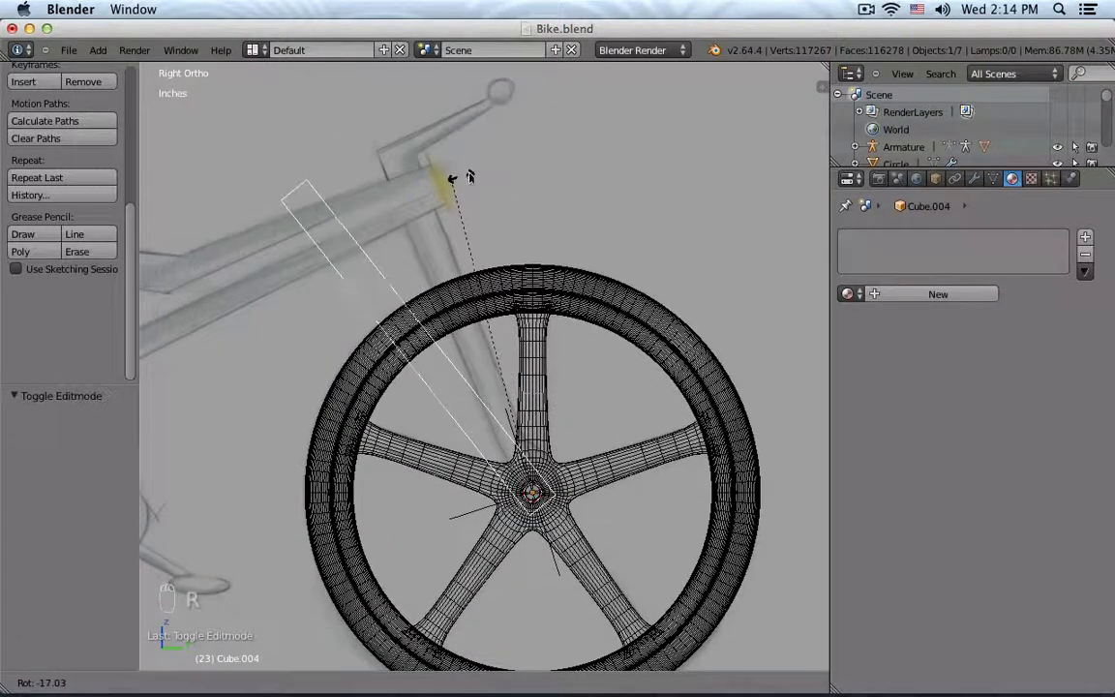
left_click(553, 171)
key("Tab")
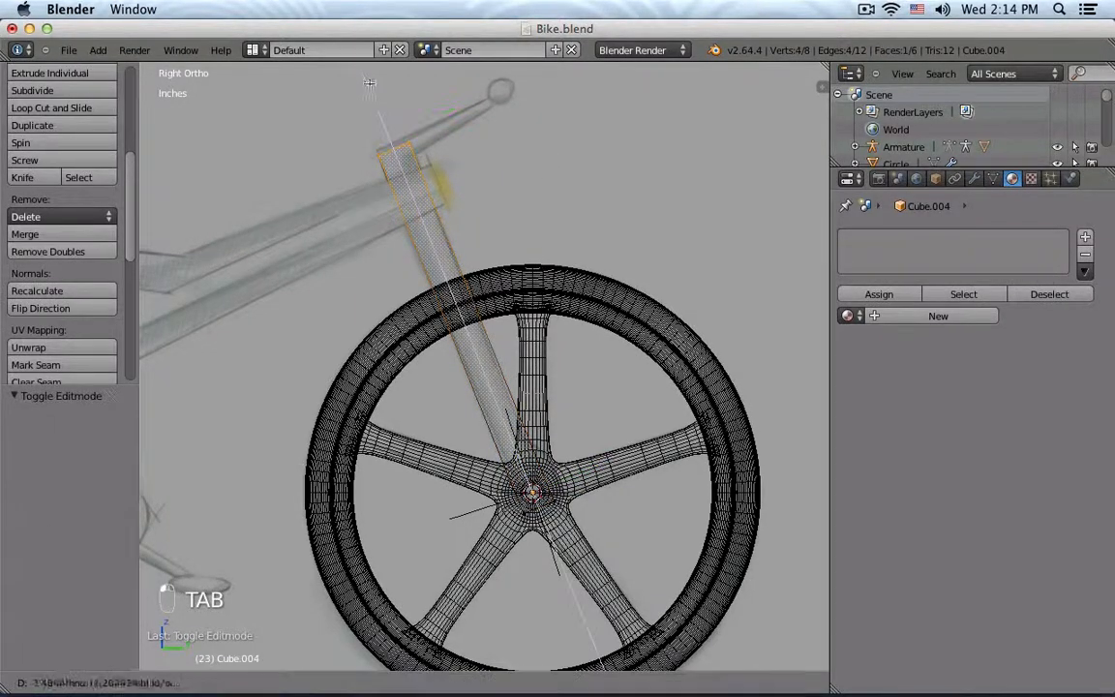
left_click(335, 83)
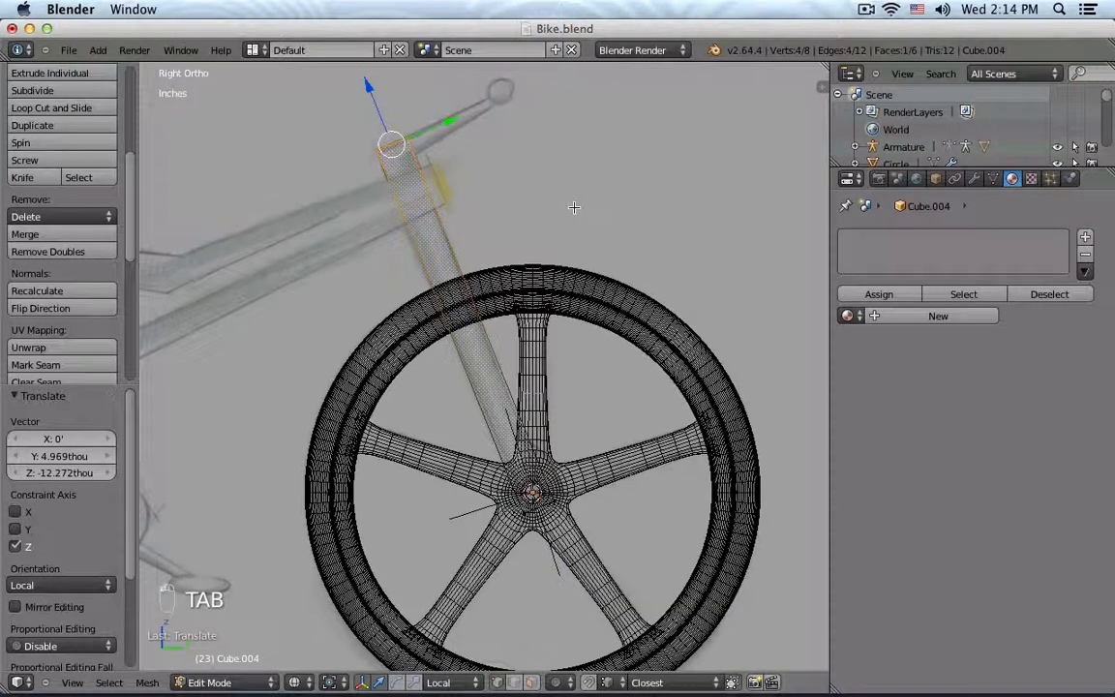
Add one loop cut across the box and slide it up to just below the frame tubes.
key("ctrl+r")
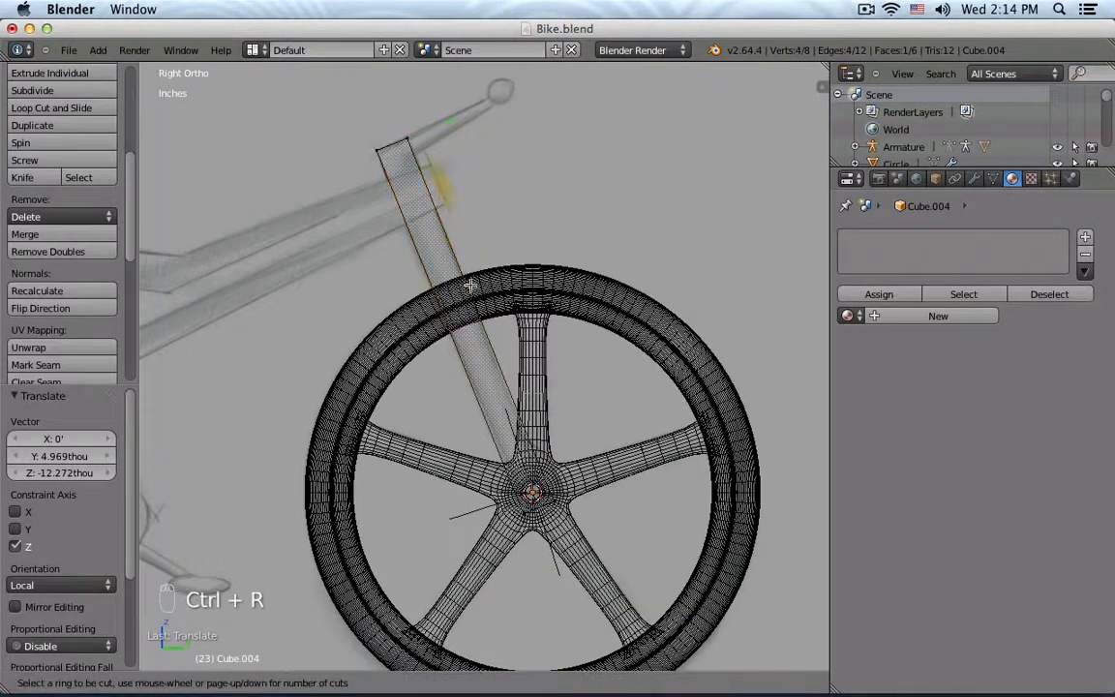
left_click(463, 339)
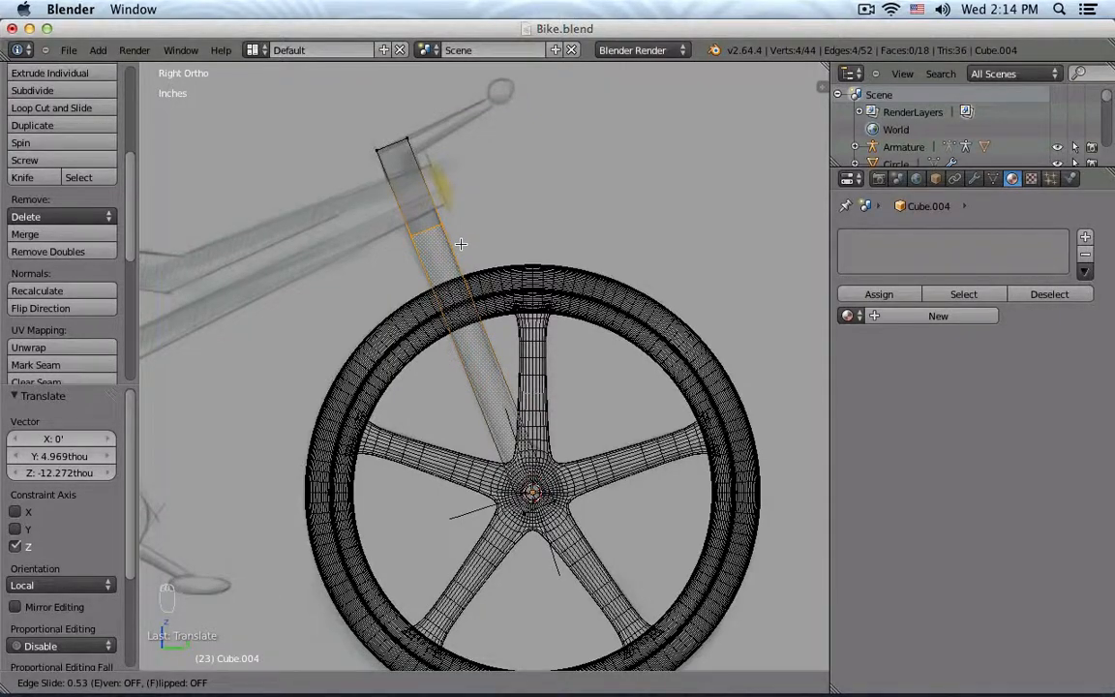
left_click(461, 244)
Move the box's lower face along local Z up to just above the tire, and return to Object Mode with solid shading.
key("a")
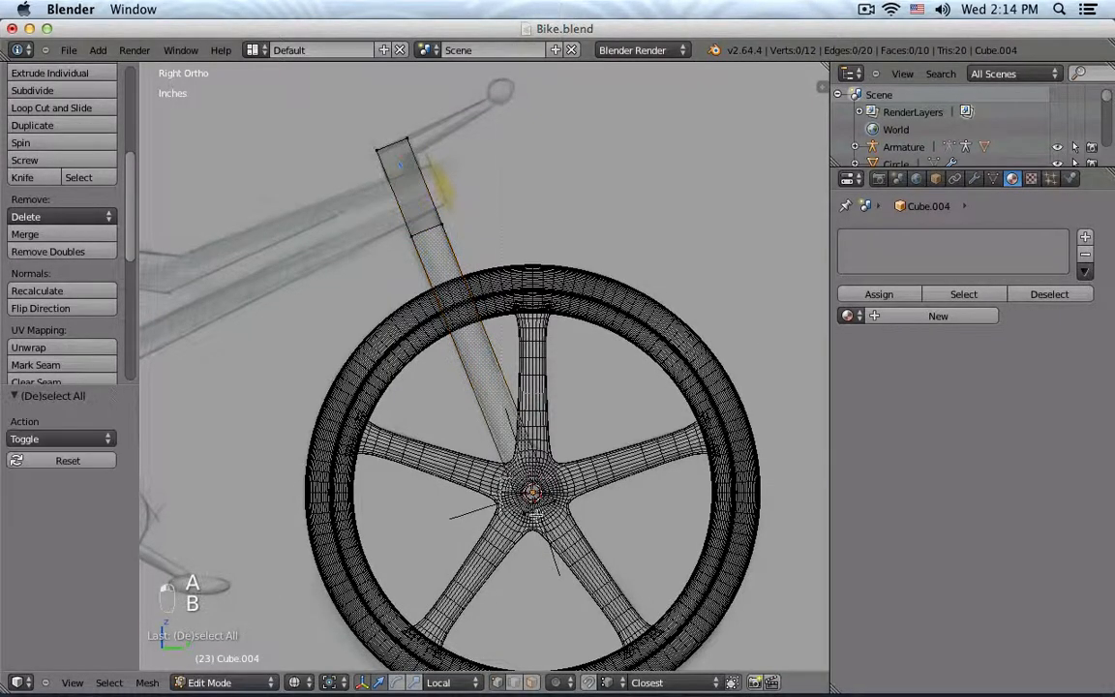
left_click_drag(535, 515, 538, 518)
left_click_drag(517, 456, 465, 181)
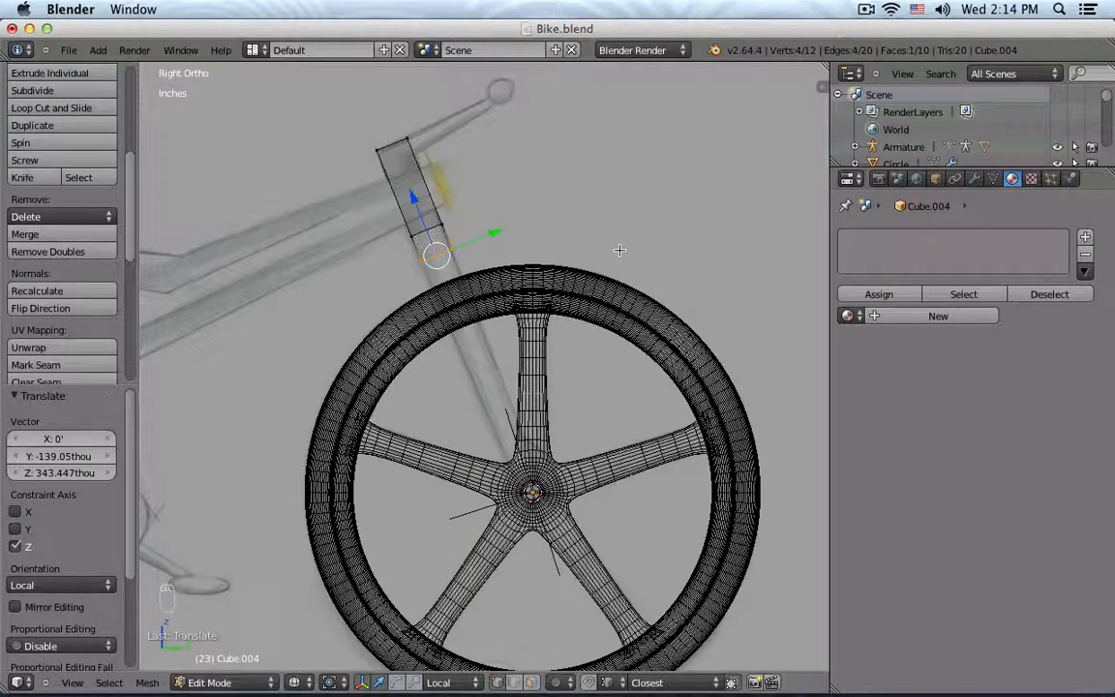
mouse_move(607, 249)
middle_mouse_down()
mouse_move(533, 257)
mouse_move(539, 286)
middle_mouse_up()
key("z")
key("Tab")
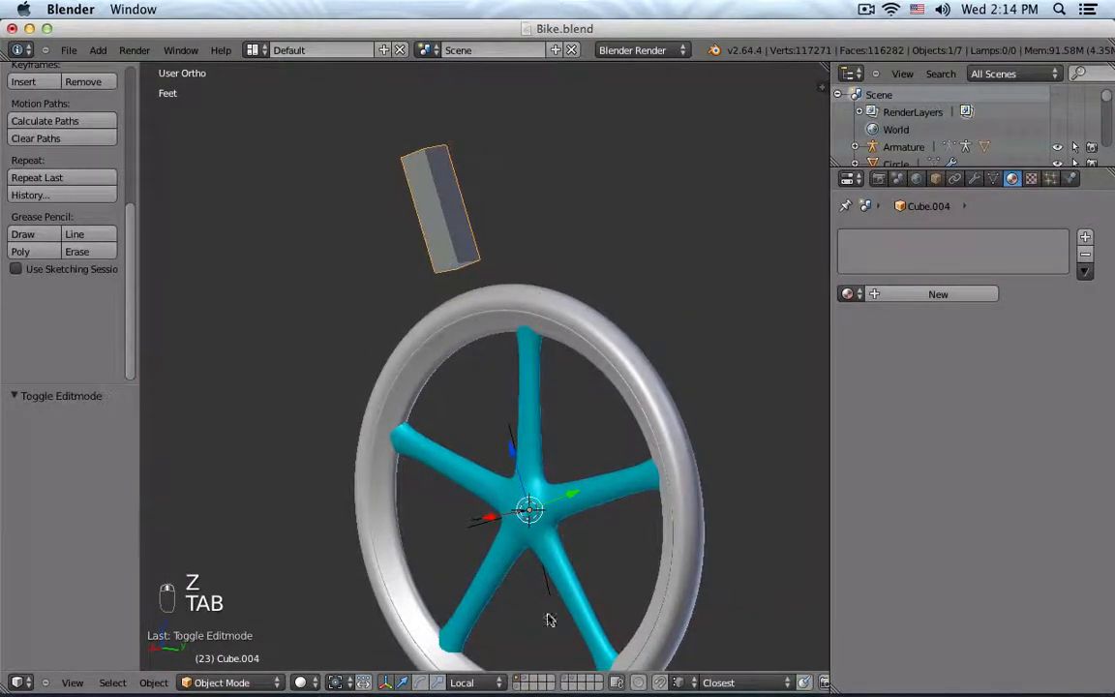
Switch to the layer holding the reference bicycle and examine its front fork from the front.
left_click(573, 683)
middle_click_drag(585, 393, 570, 356)
key("n")
key("n")
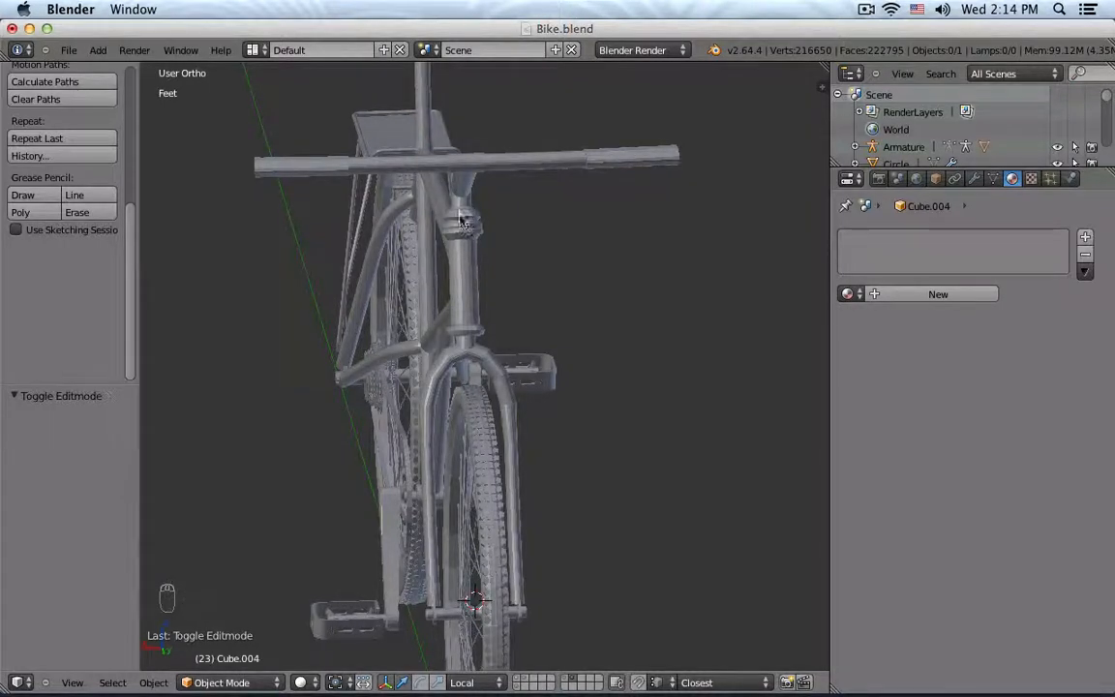
Draw a vertical Grease Pencil line down the reference bicycle's head tube to the fork crown.
key("d")
left_click_drag(463, 184, 469, 302)
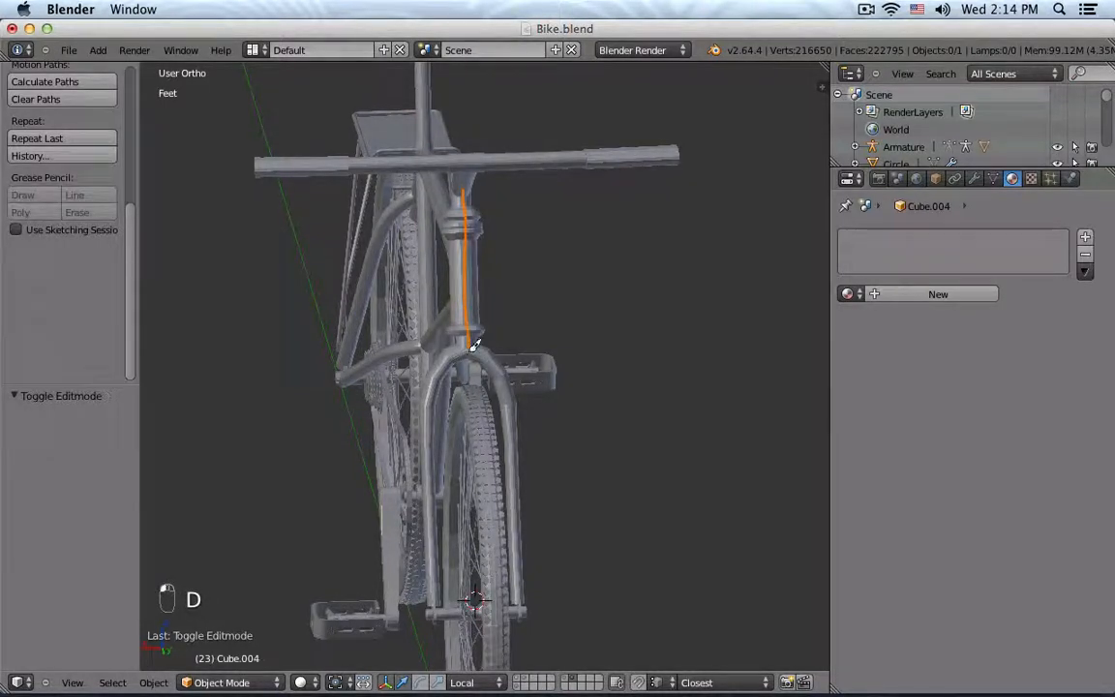
left_click_drag(469, 348, 469, 349)
Draw a horizontal Grease Pencil line across the top of the fork crown and undo it.
key("d")
left_click_drag(401, 348, 523, 349)
scroll(702, 308, "up", 1)
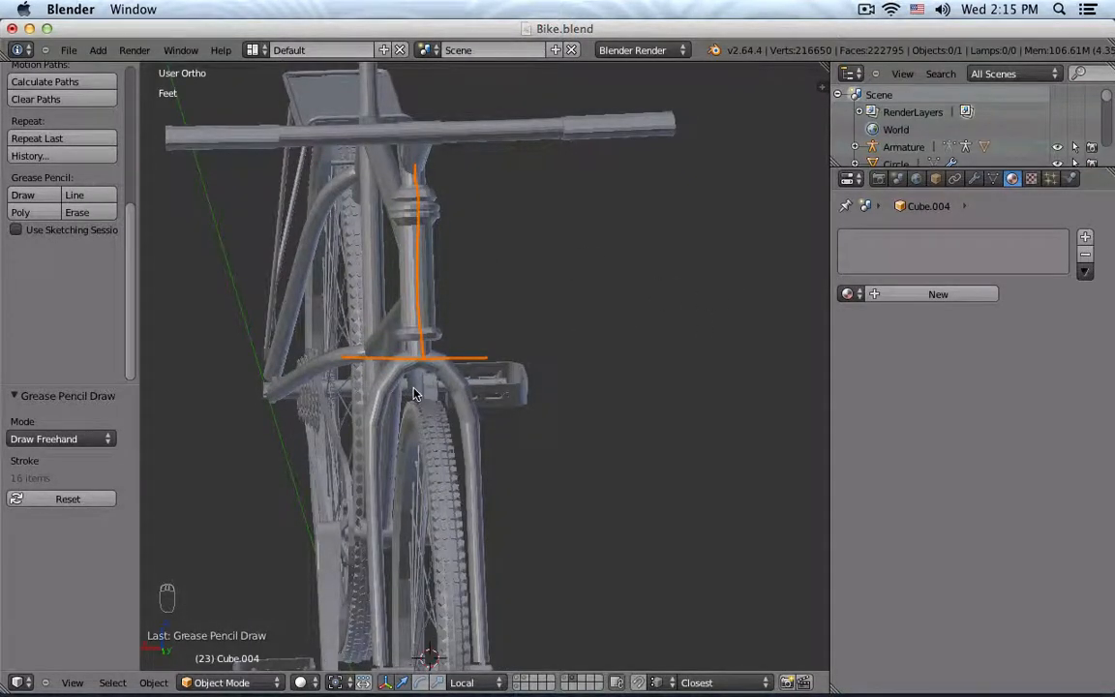
key("super+z")
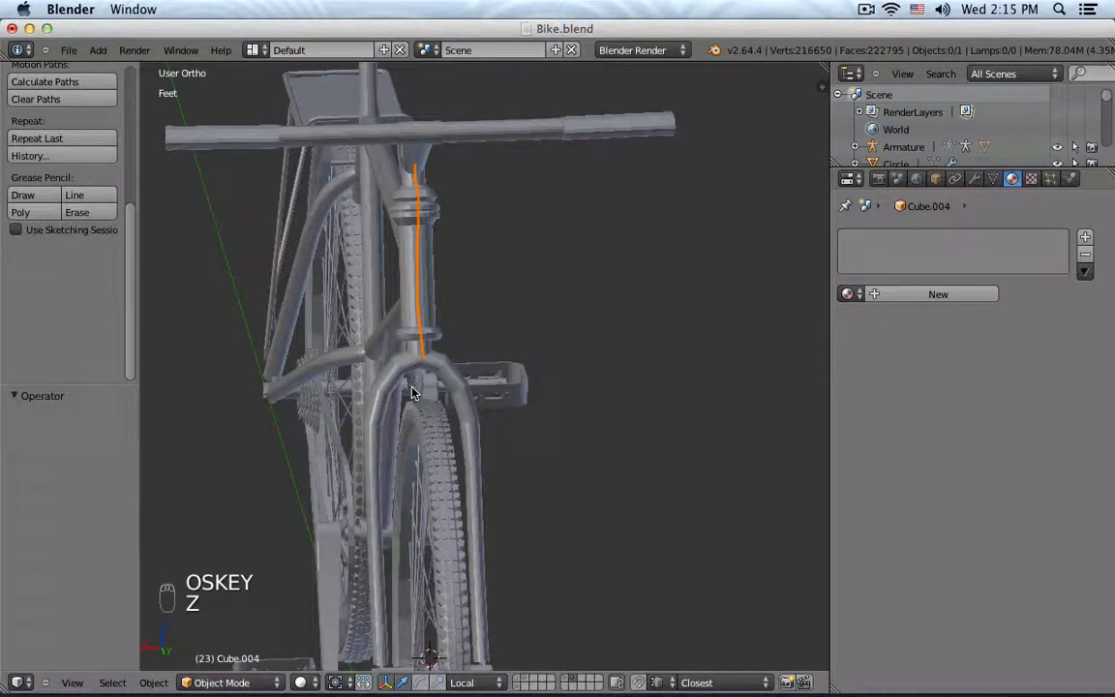
Trace the reference fork's crown and both legs with a Grease Pencil arch, and undo the sketched strokes.
key("d")
left_click_drag(373, 489, 376, 472)
mouse_move(384, 395)
left_mouse_down()
mouse_move(413, 358)
mouse_move(458, 397)
mouse_move(480, 448)
mouse_move(475, 498)
left_mouse_up()
key("d")
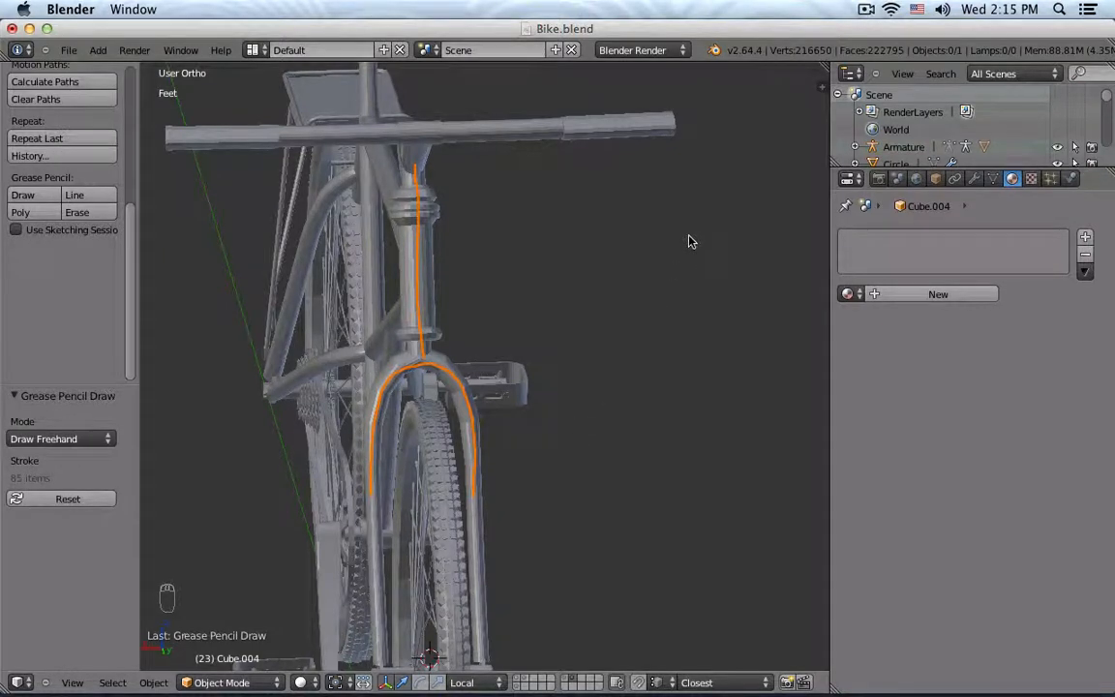
key("super+z")
key("super+z")
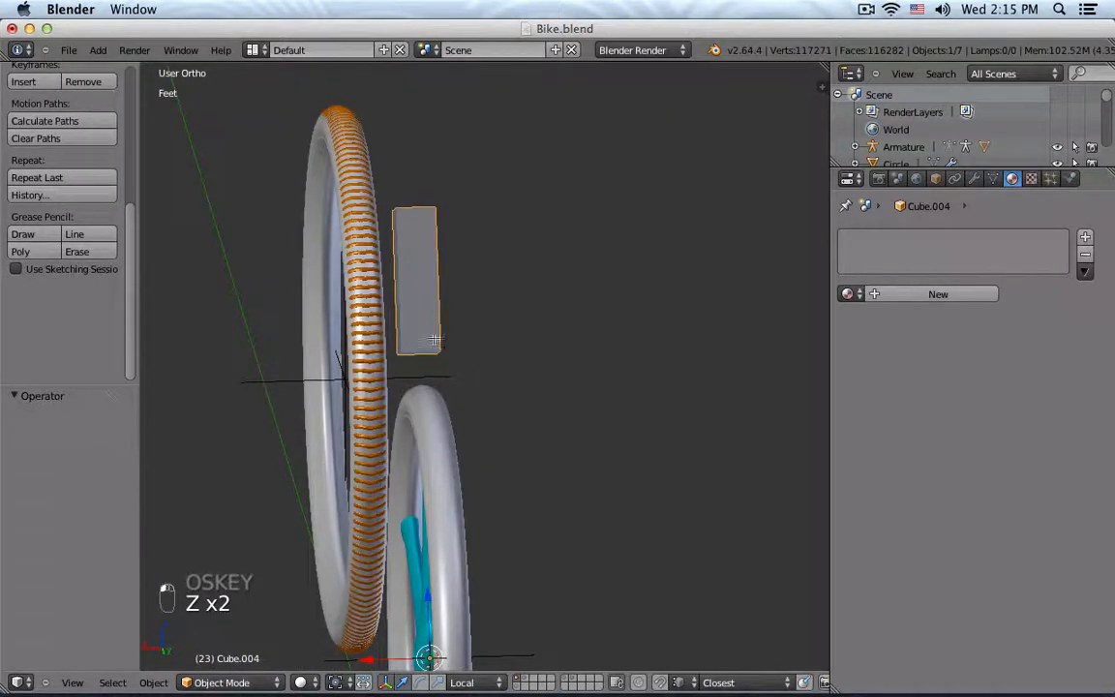
Enter Edit Mode on the box and select the two opposite side faces of its lower section.
key("Tab")
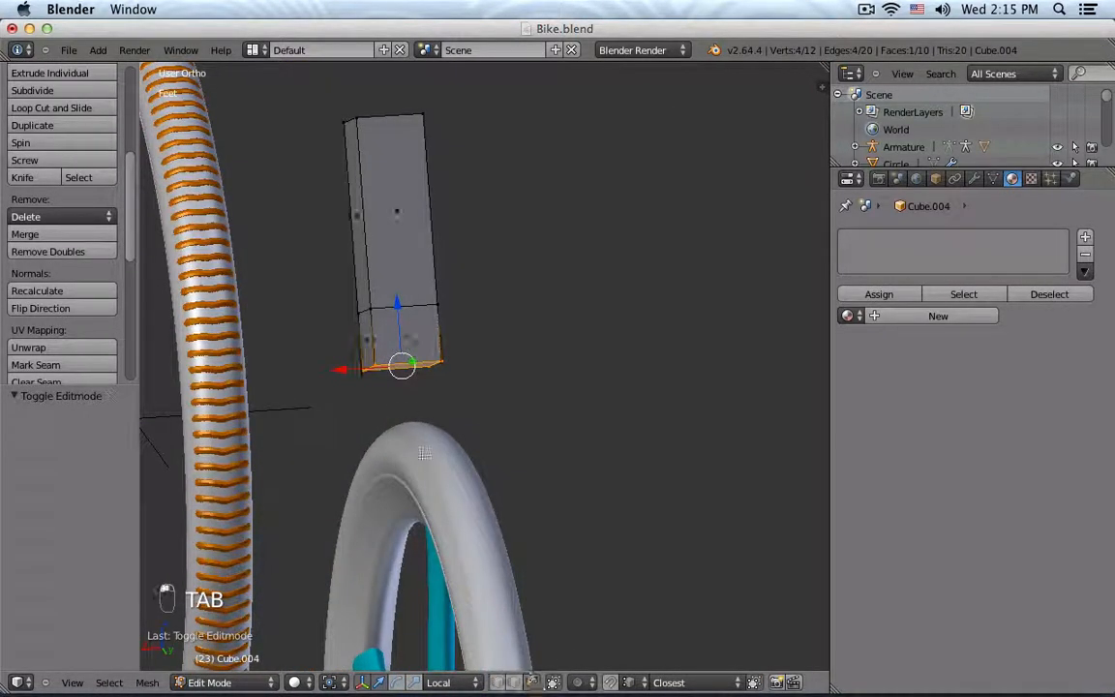
middle_click_drag(374, 336, 475, 339)
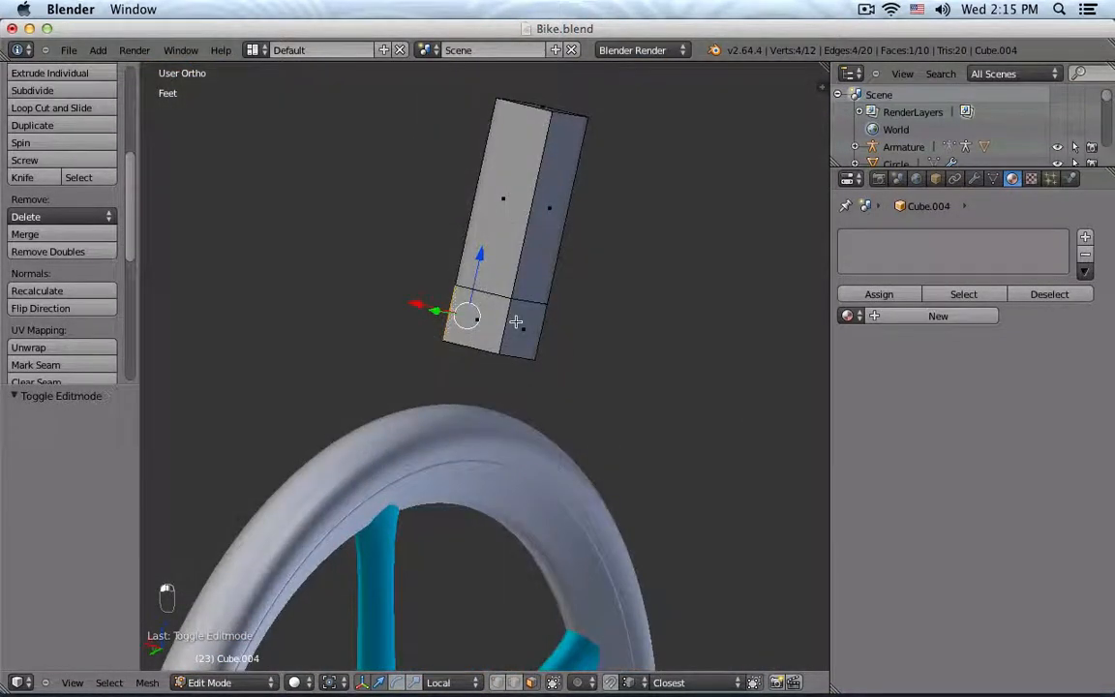
right_click(515, 322, "shift")
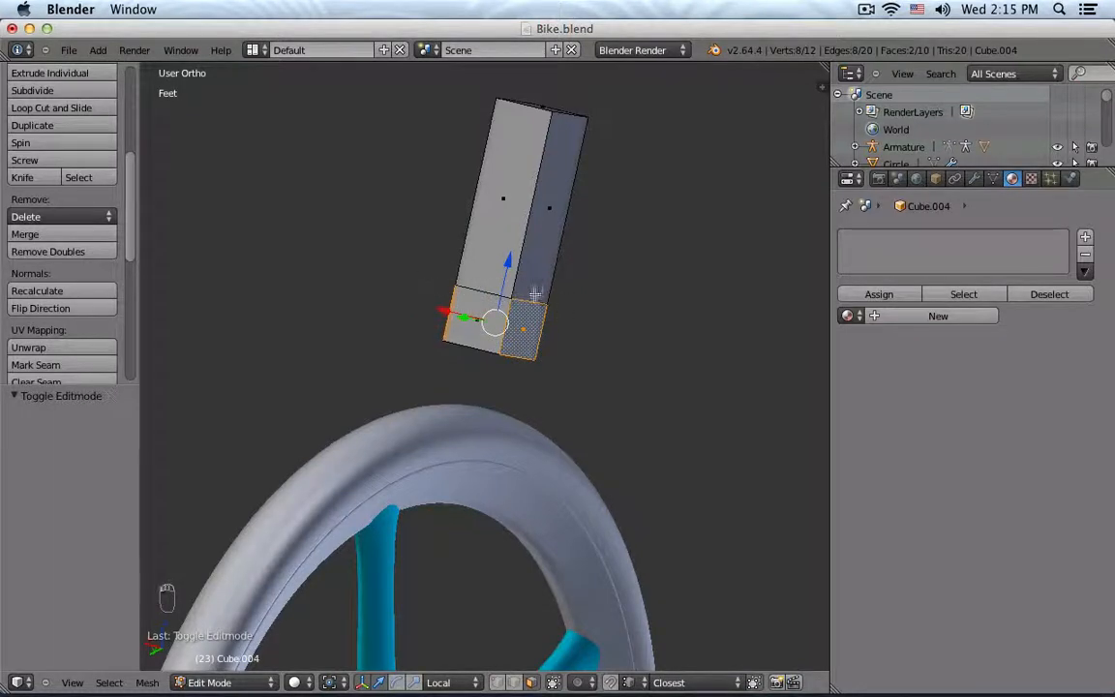
middle_click_drag(594, 409, 592, 366)
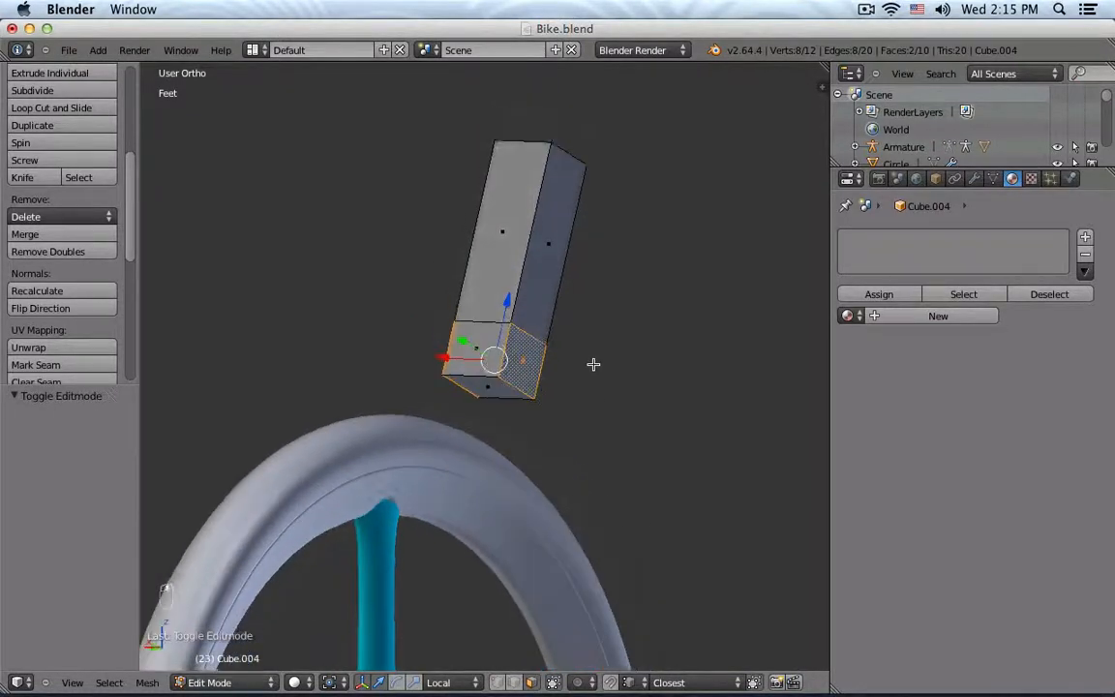
Try a loop cut around the upper section of the box and undo it.
key("ctrl+r")
left_click(519, 288)
left_click(523, 269)
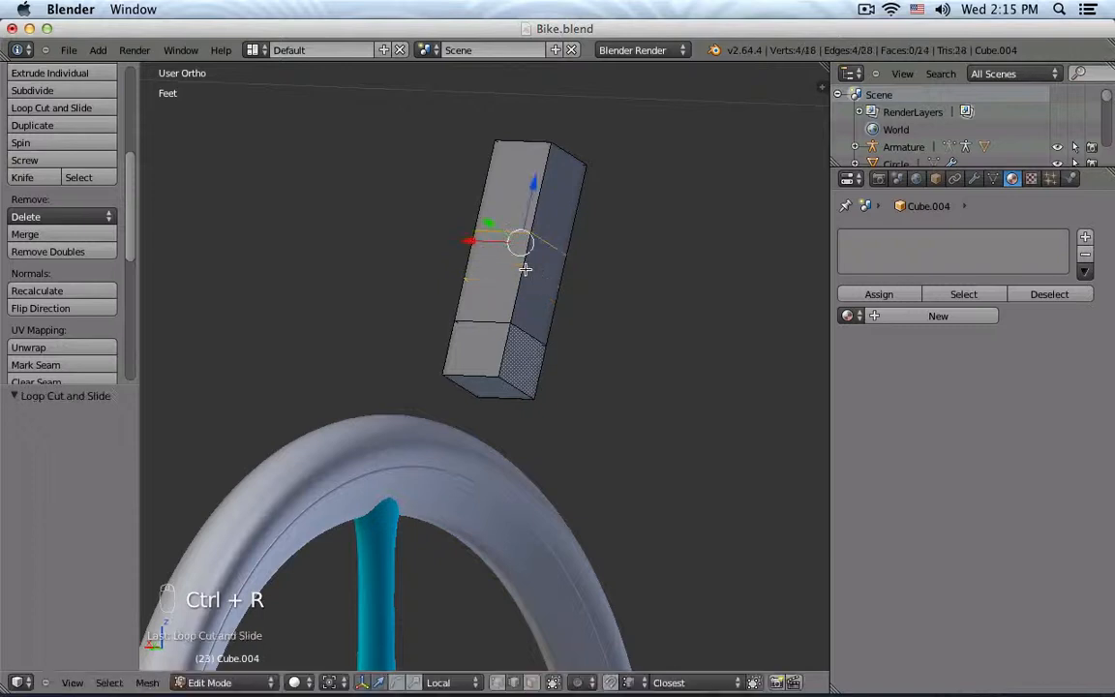
key("z")
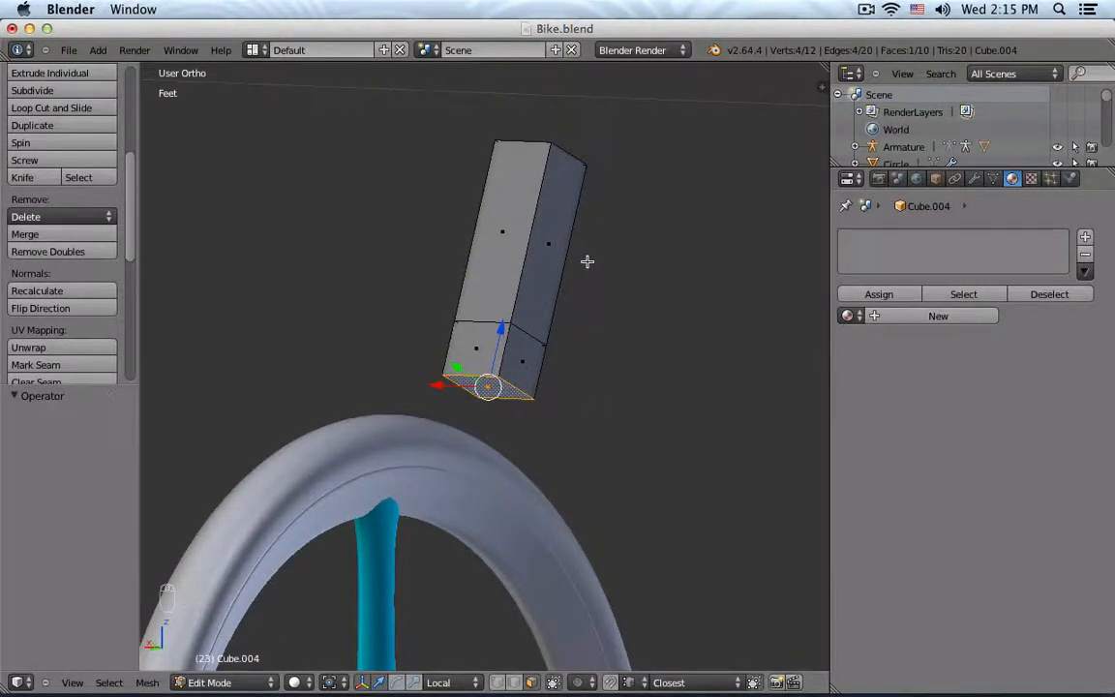
Try extruding the box's bottom face down along its normal into the tire, and undo the extrusion.
key("e")
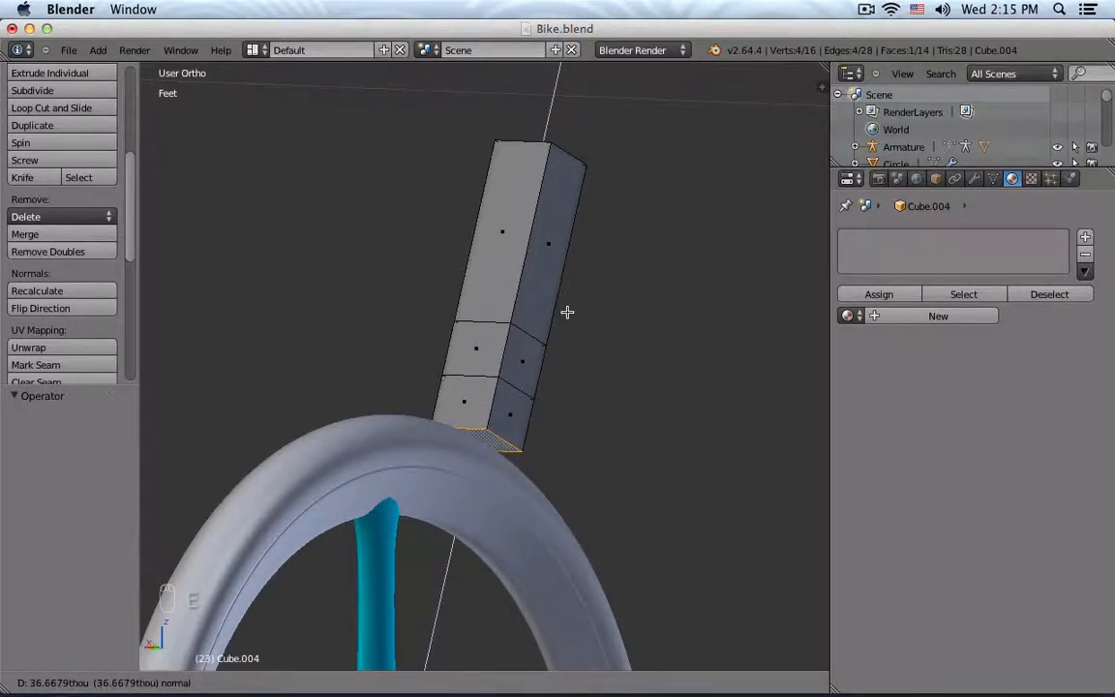
left_click(510, 406)
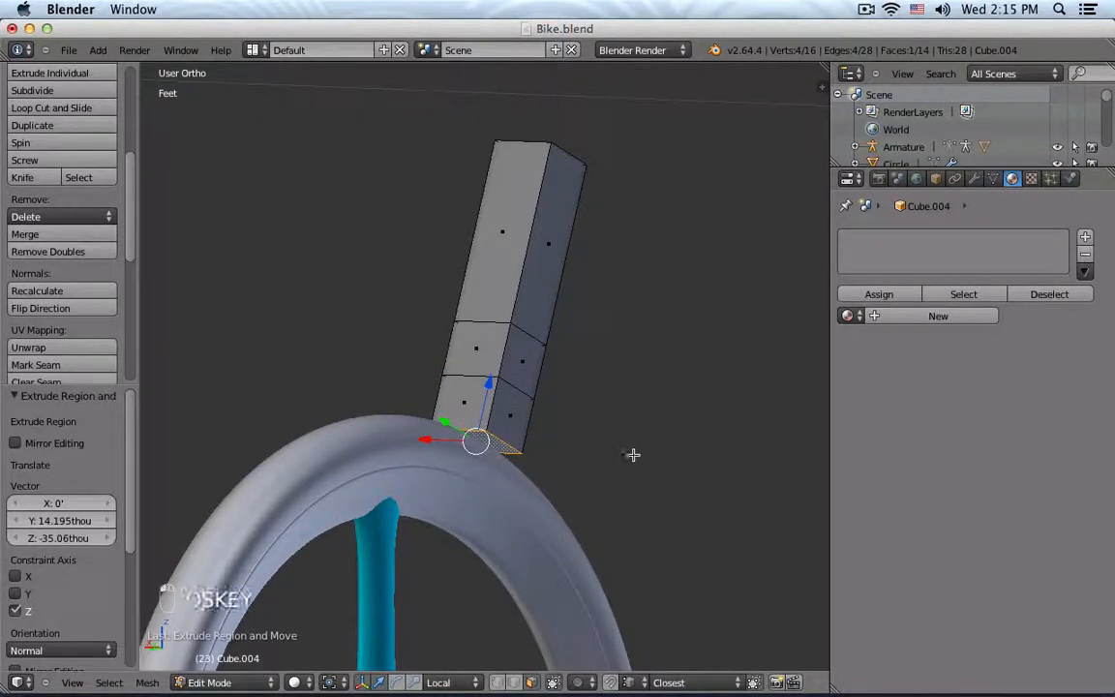
key("super+z")
Extrude the two opposite side faces of the lower section and scale them apart along X by about 3.6 to form a crossbar.
middle_click_drag(522, 368, 571, 368)
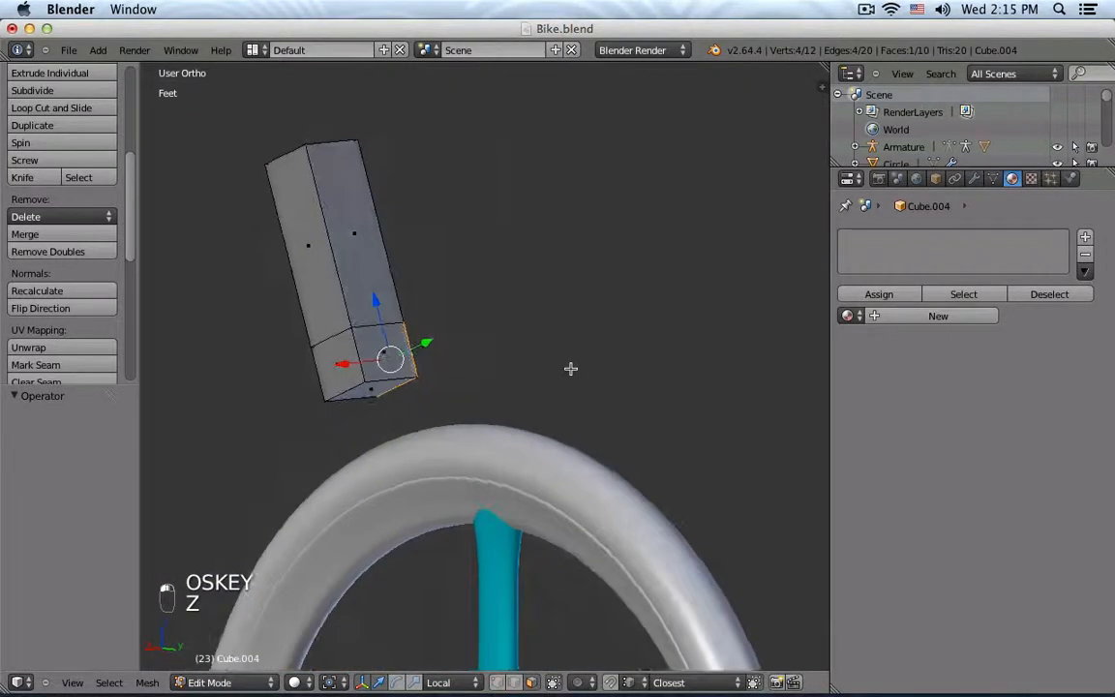
right_click(327, 355, "shift")
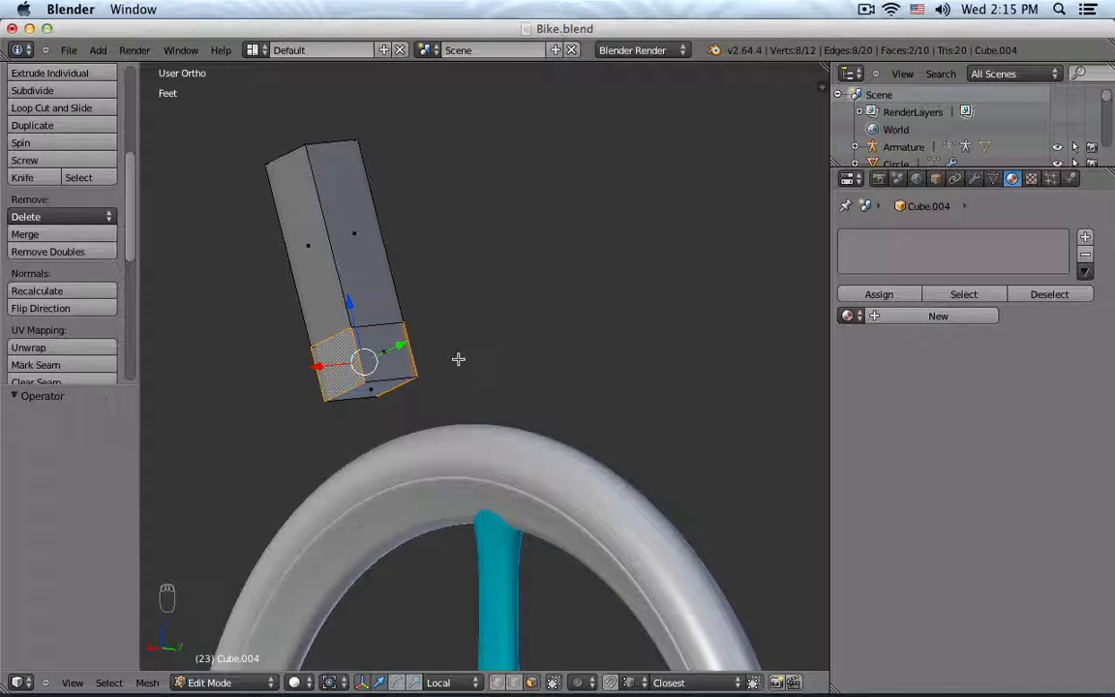
middle_click_drag(503, 362, 477, 362)
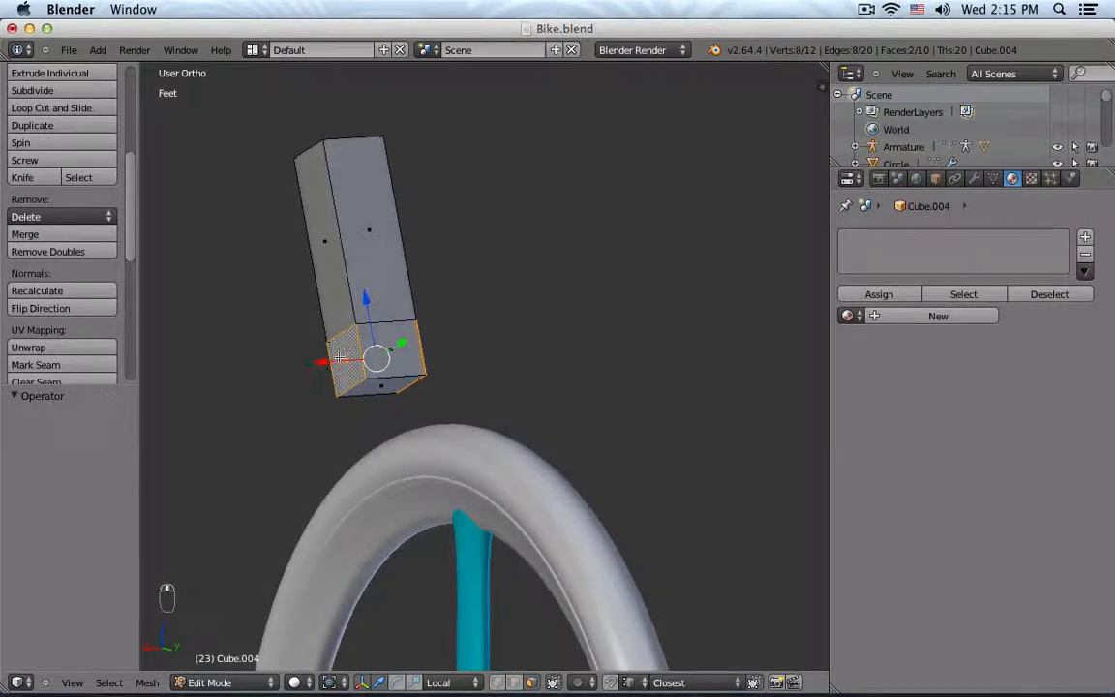
middle_click_drag(443, 447, 497, 335)
key("e")
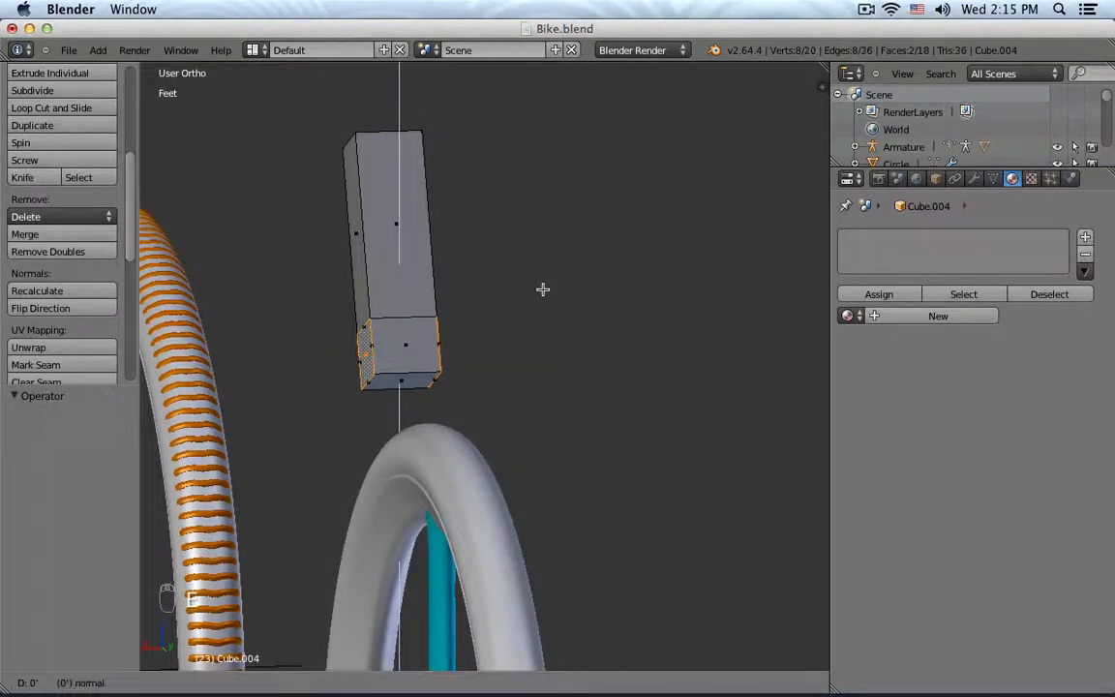
key("s")
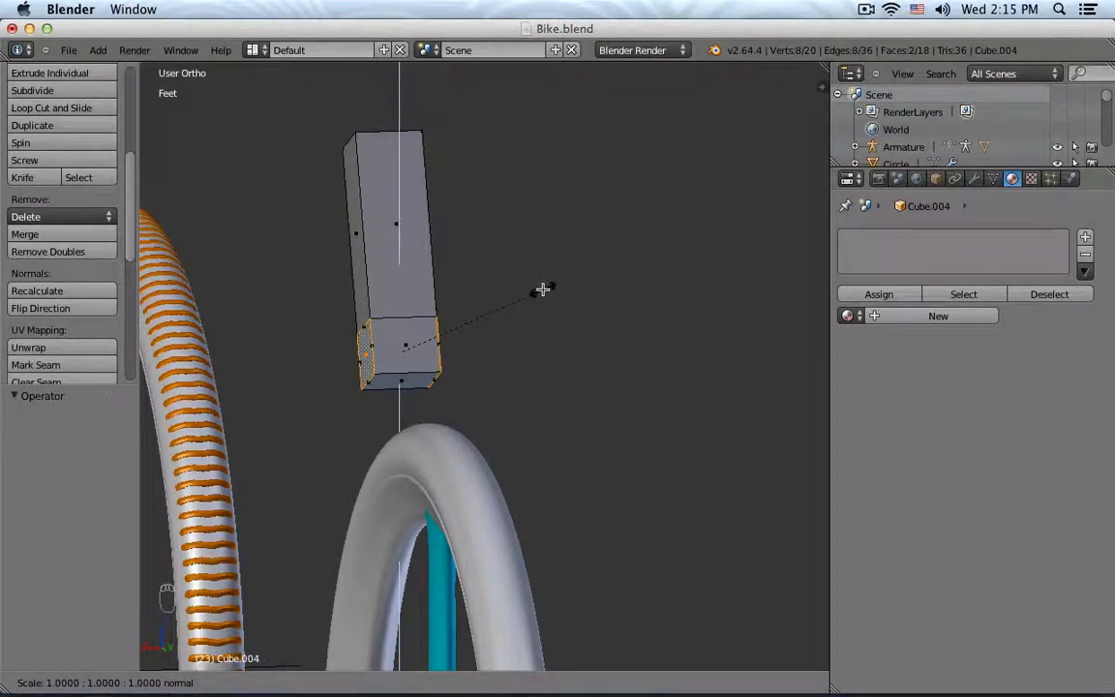
key("x")
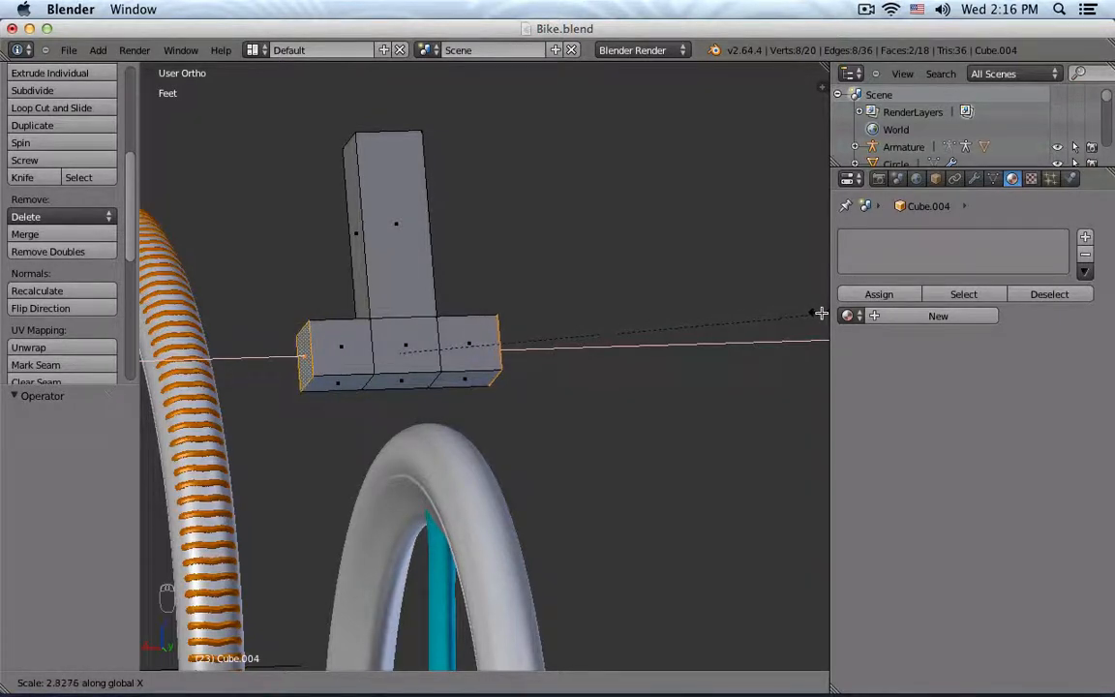
left_click(218, 318)
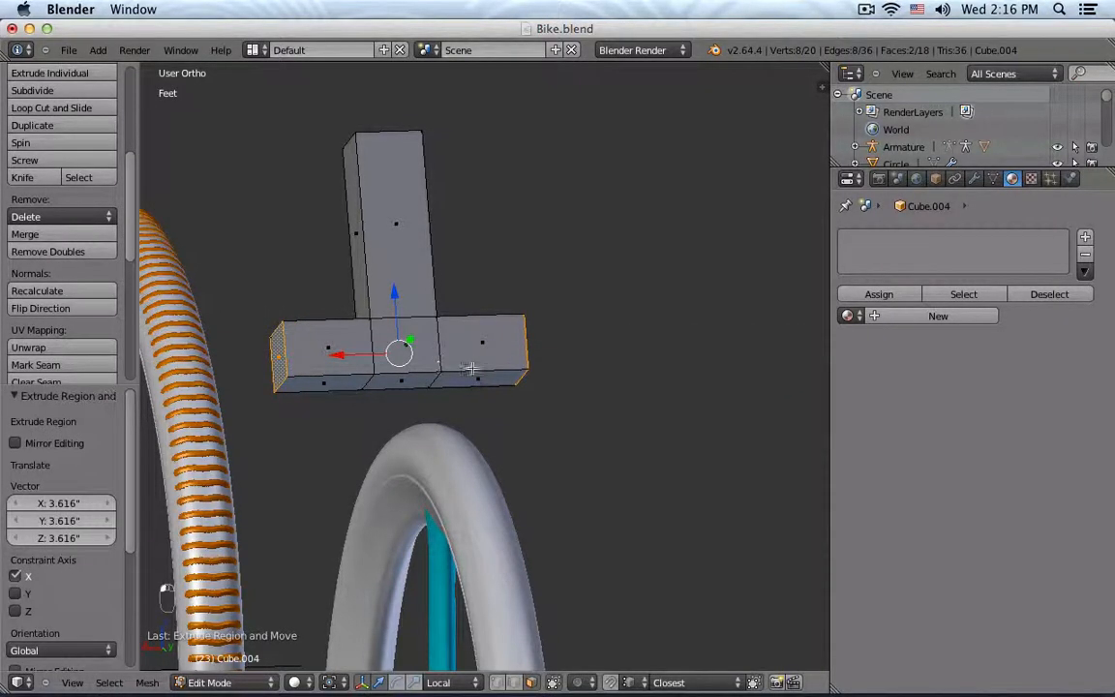
Return to Object Mode and show the reference bicycle's layer together with the T-shaped fork mesh.
key("Tab")
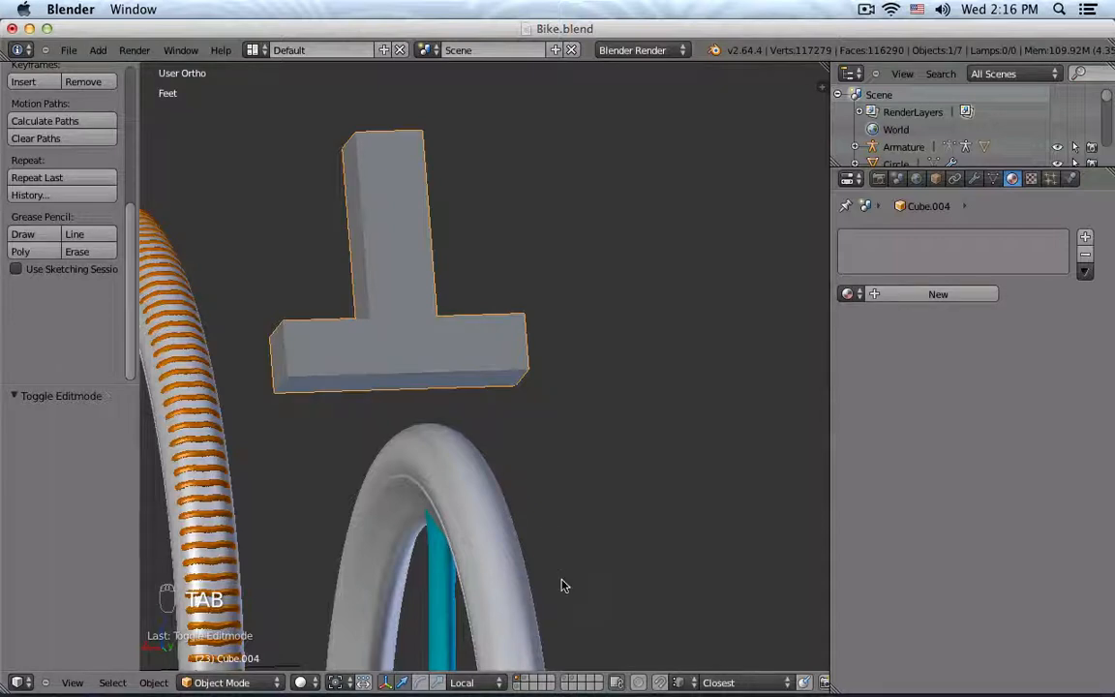
left_click(571, 682, "shift")
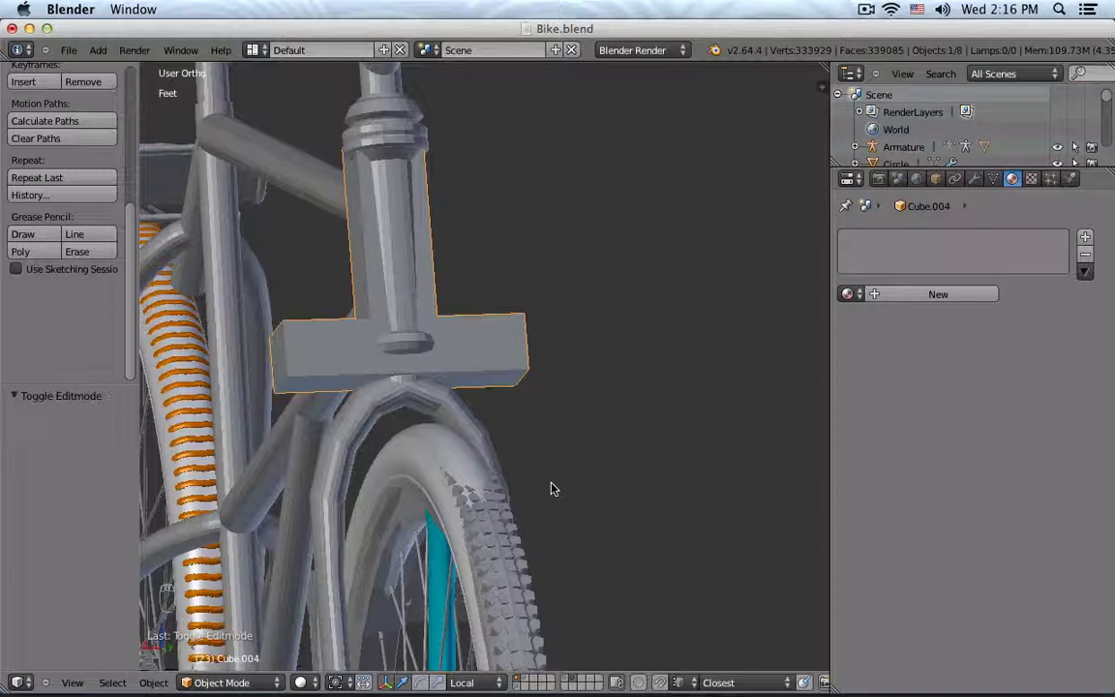
middle_click_drag(551, 489, 450, 380)
In Edit Mode, select the whole crossbar including its hidden faces and move it down along local Z toward the reference fork crown.
key("Tab")
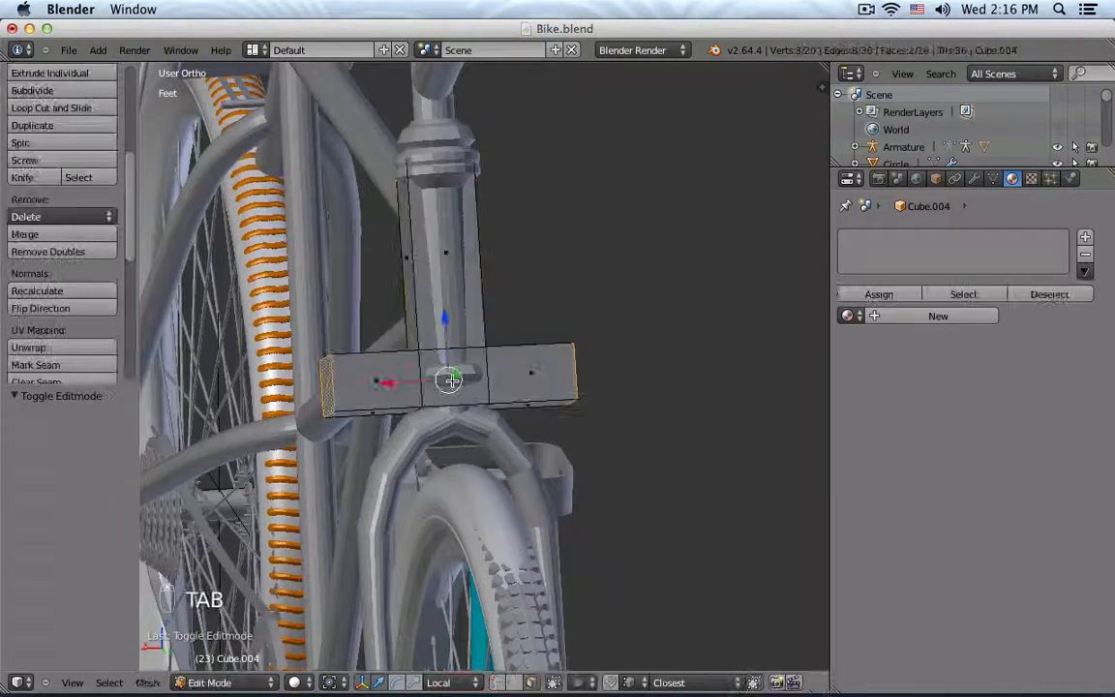
key("a")
key("a")
key("b")
left_click_drag(318, 324, 642, 427)
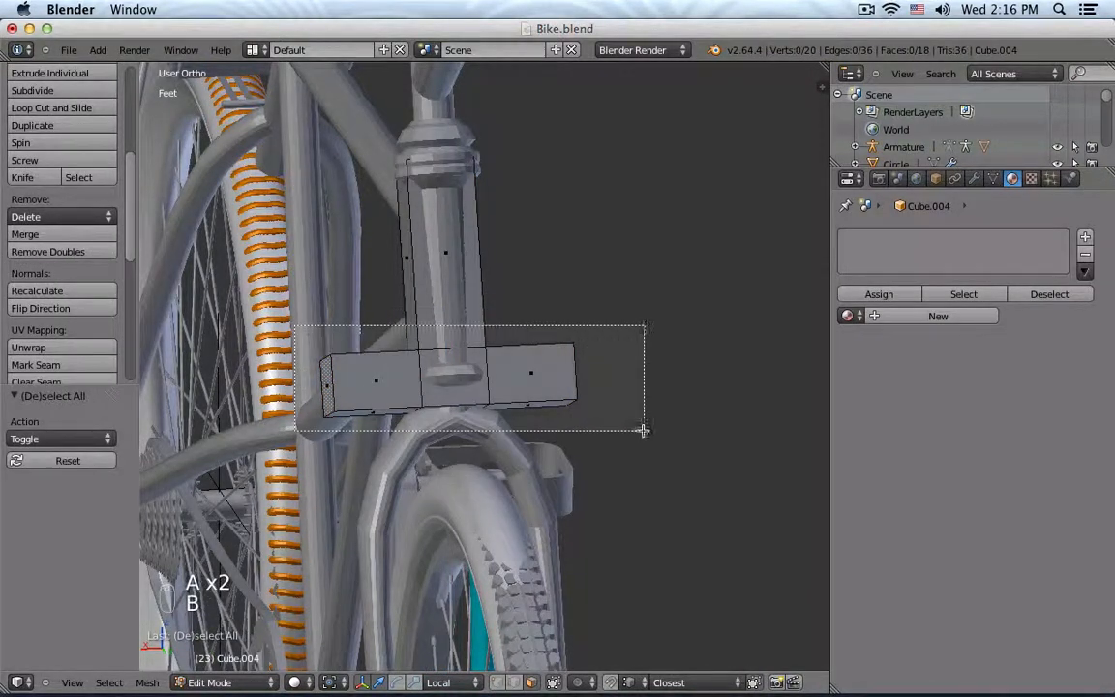
key("z")
key("z")
key("z")
key("b")
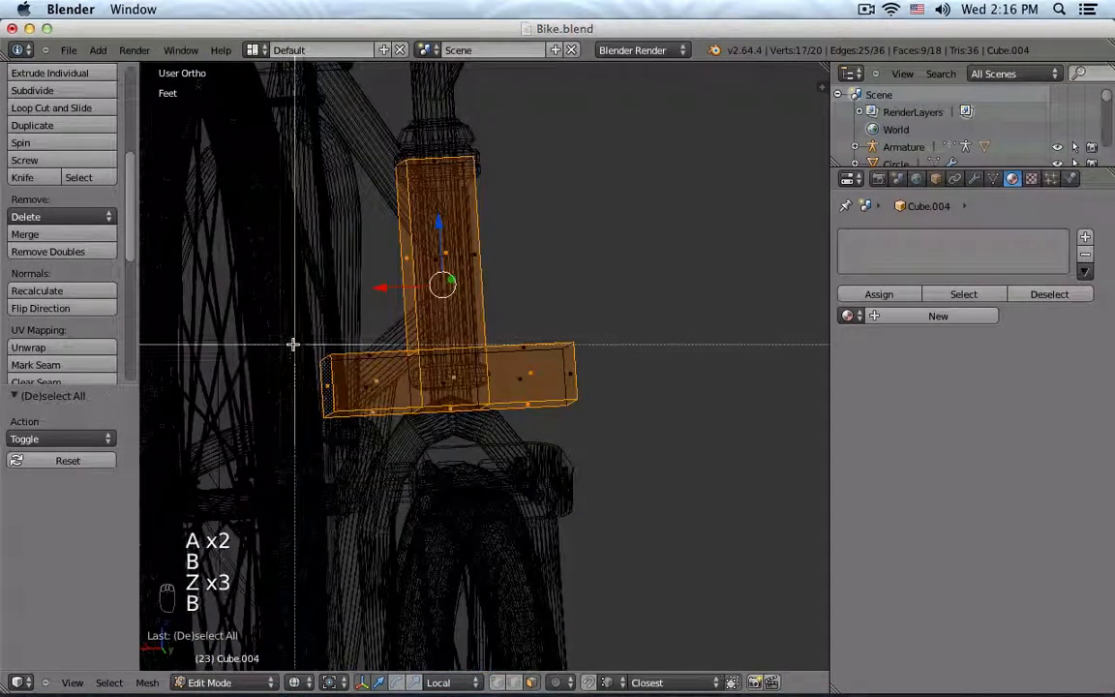
key("a")
key("b")
left_click_drag(312, 343, 647, 440)
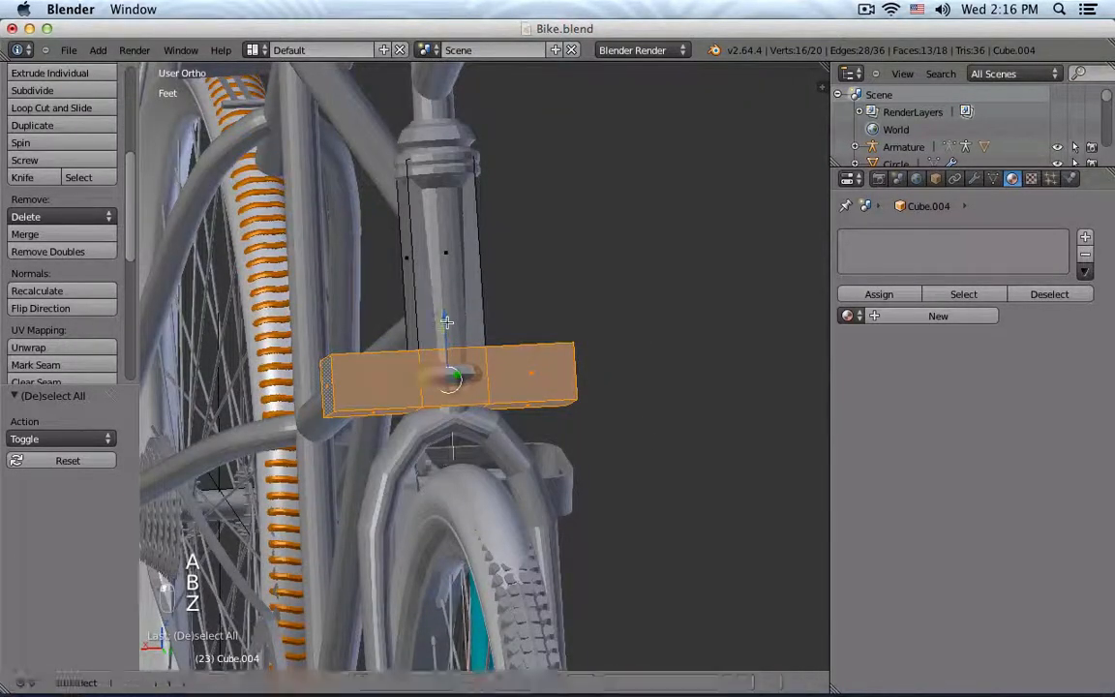
left_click_drag(446, 322, 456, 352)
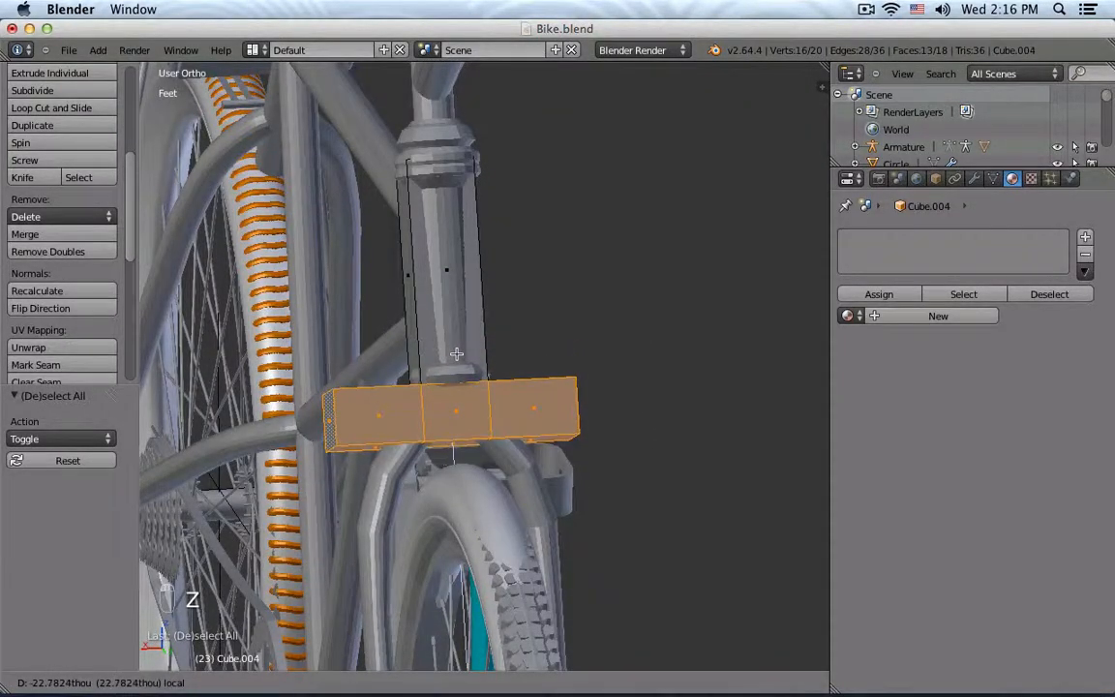
left_click(455, 354)
Check the crossbar against the reference fork from several angles and fine-tune its height along local Z just above the tire.
scroll(401, 300, "down", 2)
middle_click_drag(400, 300, 443, 364)
left_click_drag(407, 347, 483, 351)
middle_click_drag(483, 351, 459, 439)
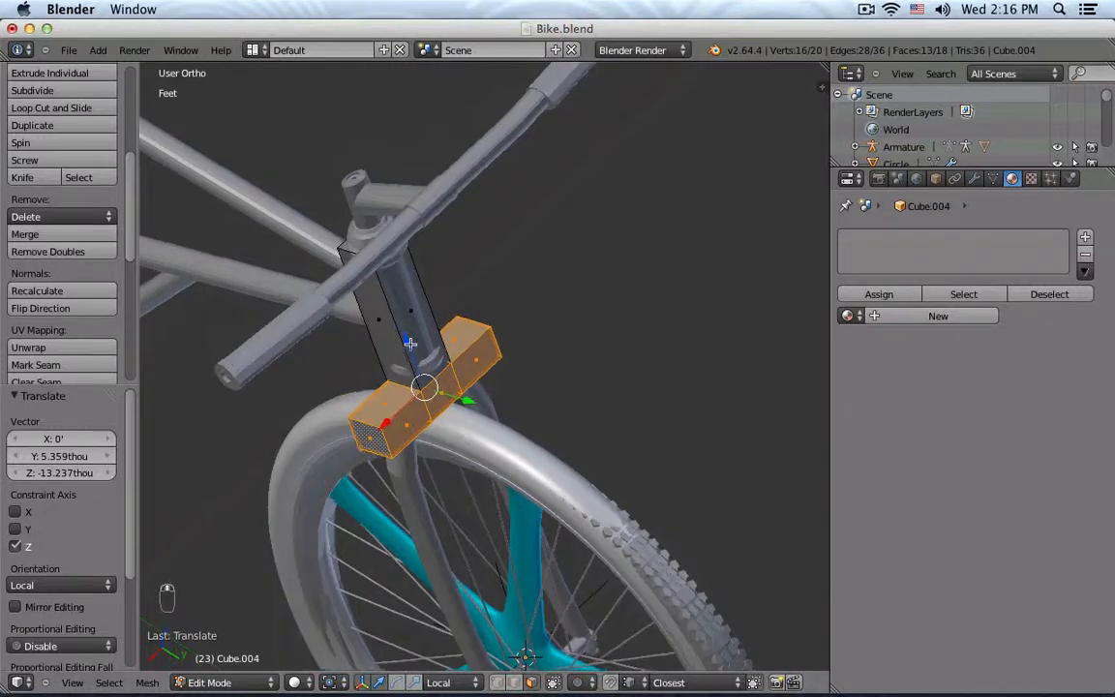
left_click_drag(409, 341, 410, 342)
middle_click_drag(488, 381, 429, 333)
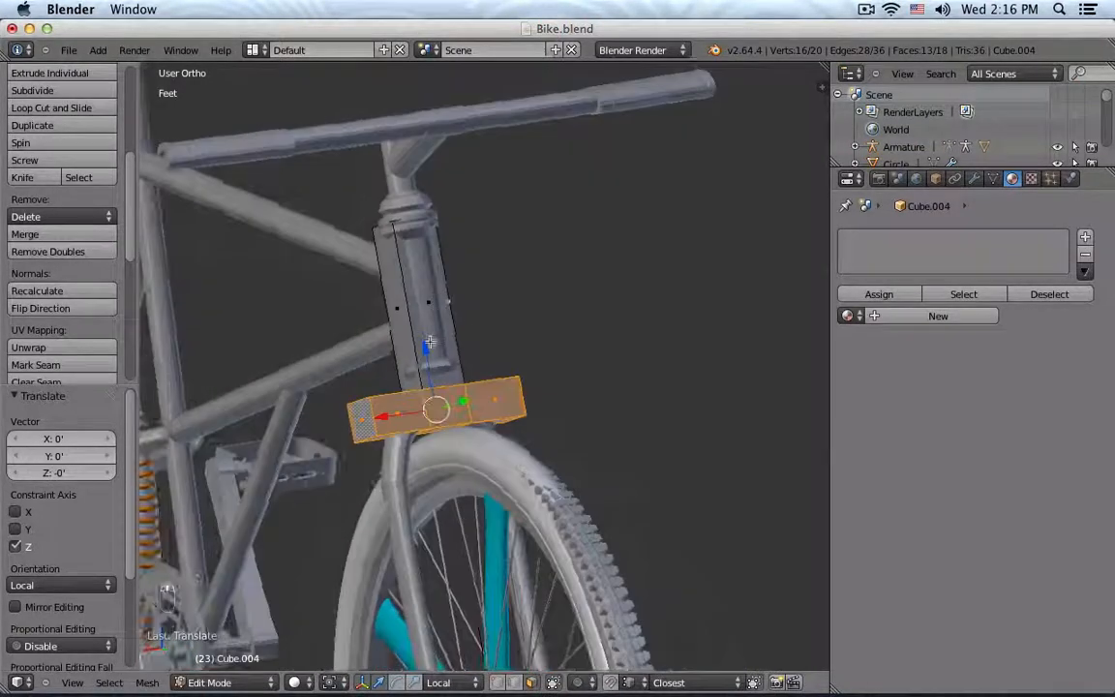
left_click_drag(429, 334, 434, 339)
middle_click_drag(499, 350, 536, 455)
Return to Object Mode and hide the reference bicycle's layer.
key("Tab")
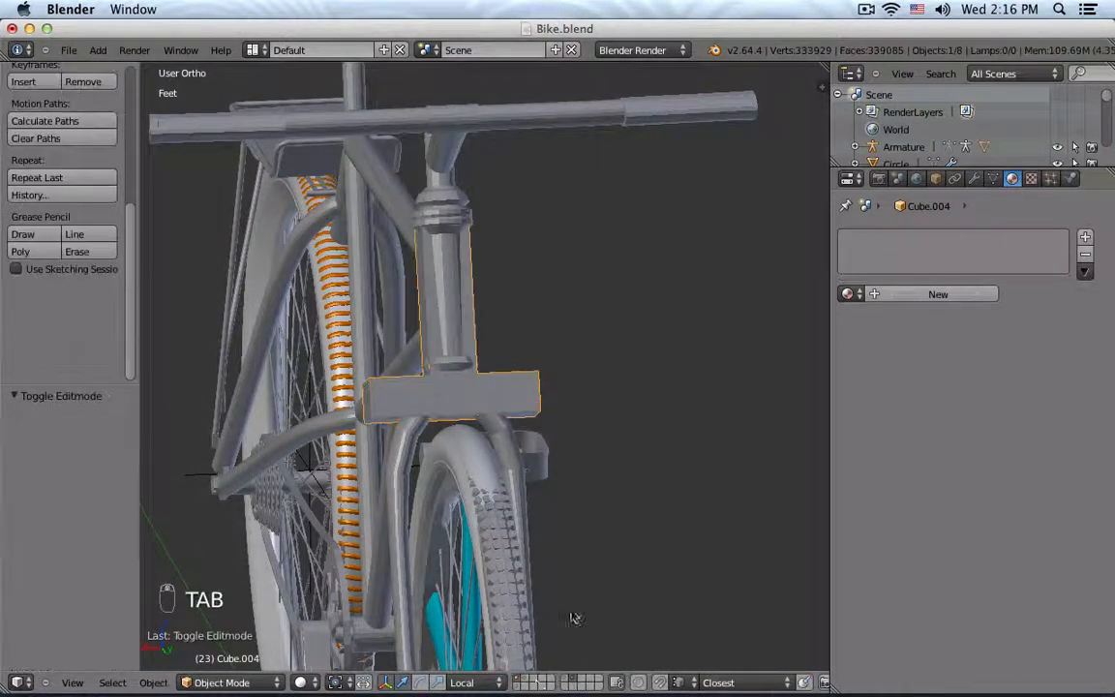
left_click(575, 683)
mouse_move(455, 426)
middle_mouse_down()
mouse_move(480, 458)
mouse_move(554, 427)
mouse_move(458, 450)
middle_mouse_up()
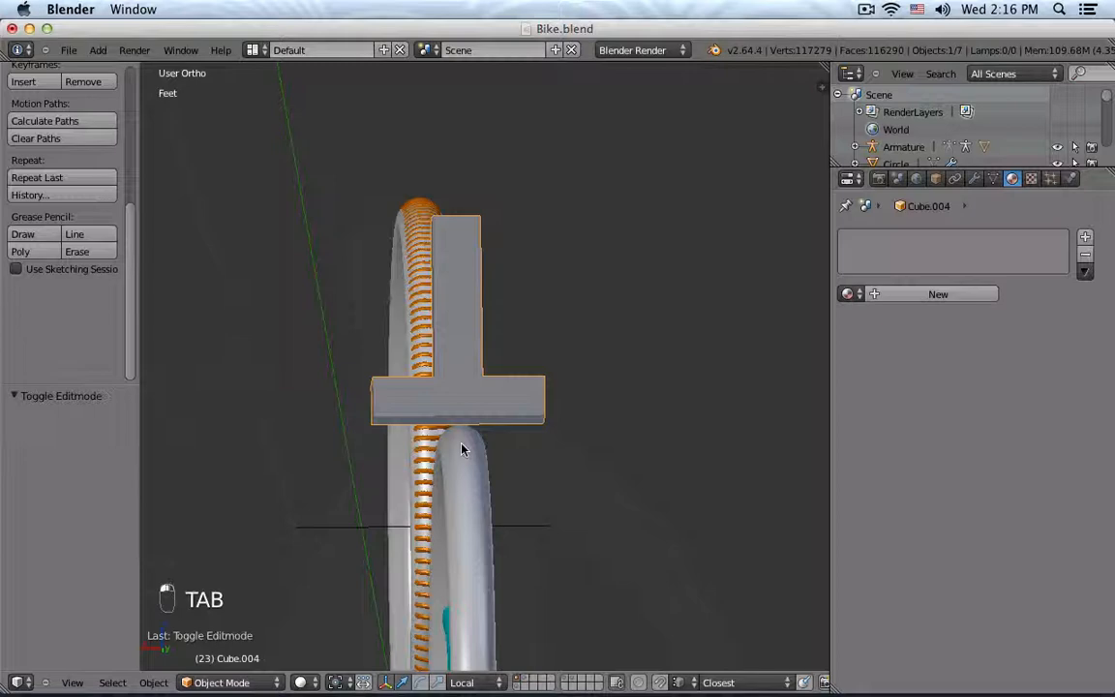
middle_click_drag(460, 448, 538, 488)
In Edit Mode, add a vertical loop cut through the middle of the stem and crossbar with an edge slide of 0.
key("Tab")
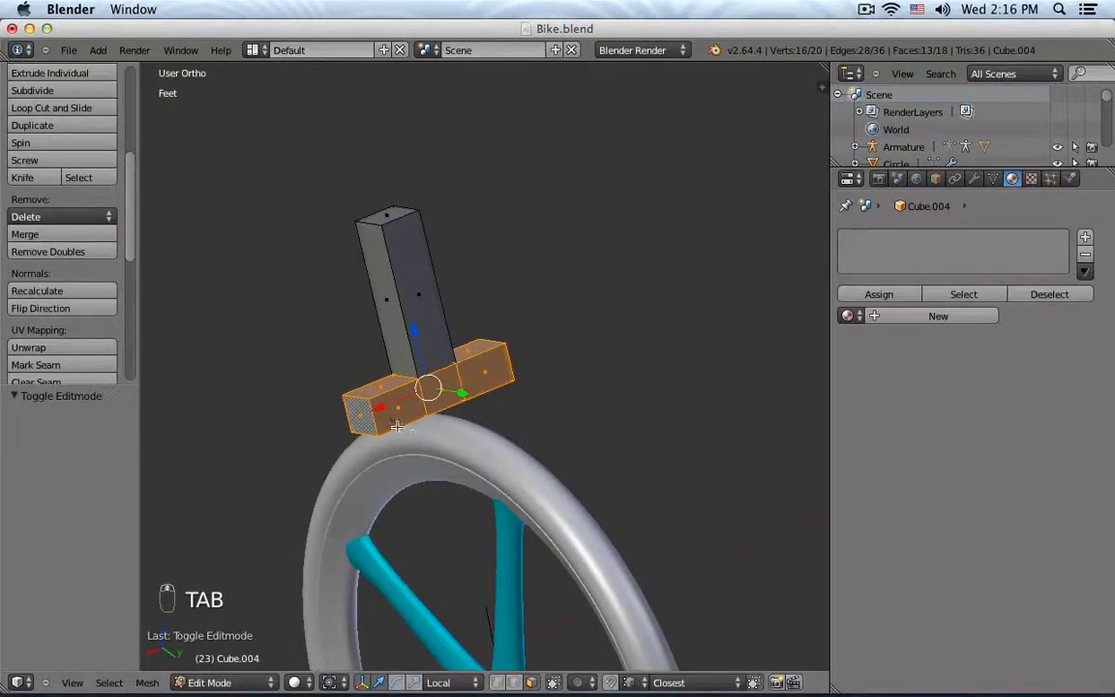
key("a")
key("a")
mouse_move(570, 405)
middle_mouse_down()
mouse_move(556, 411)
mouse_move(575, 398)
middle_mouse_up()
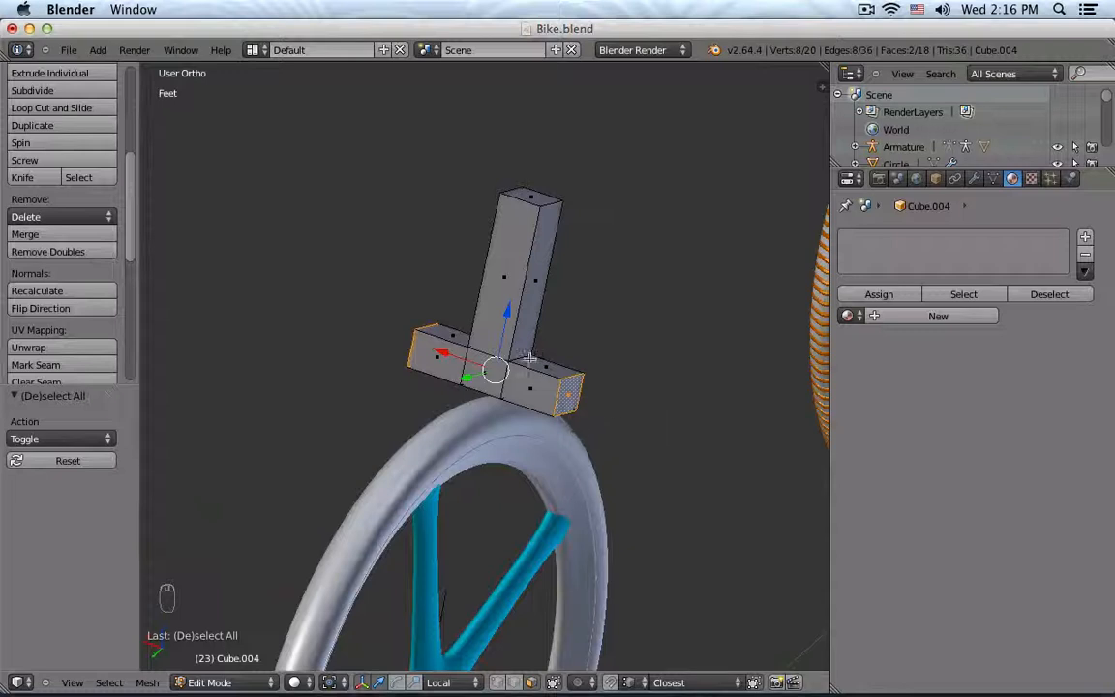
key("ctrl+r")
left_click(521, 202)
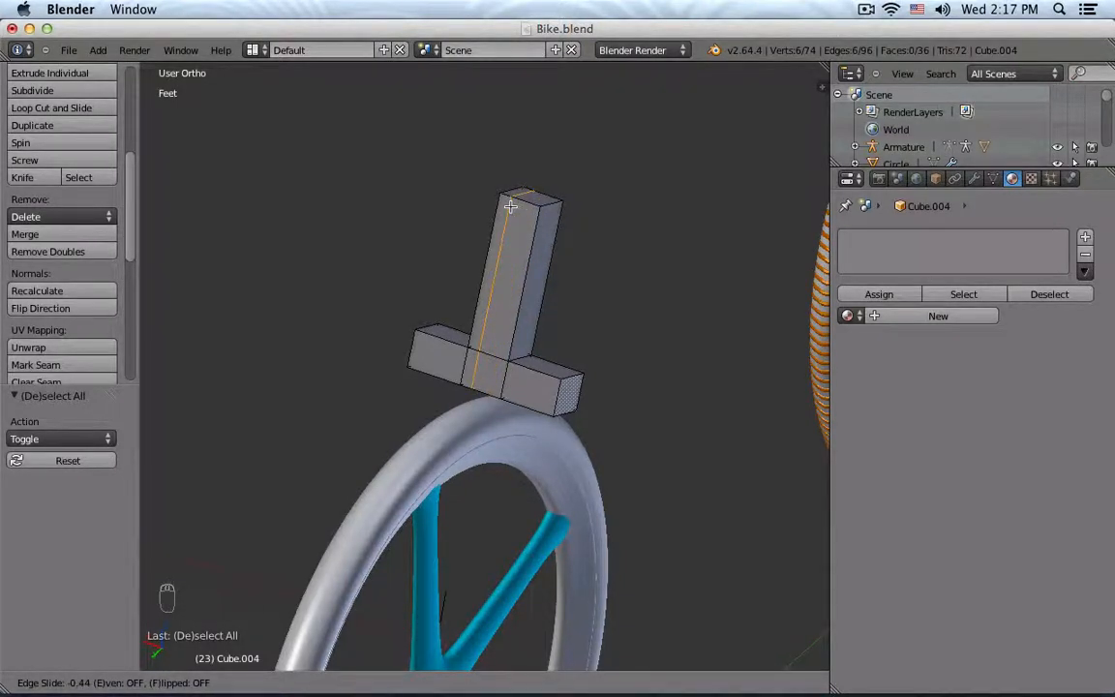
type("0")
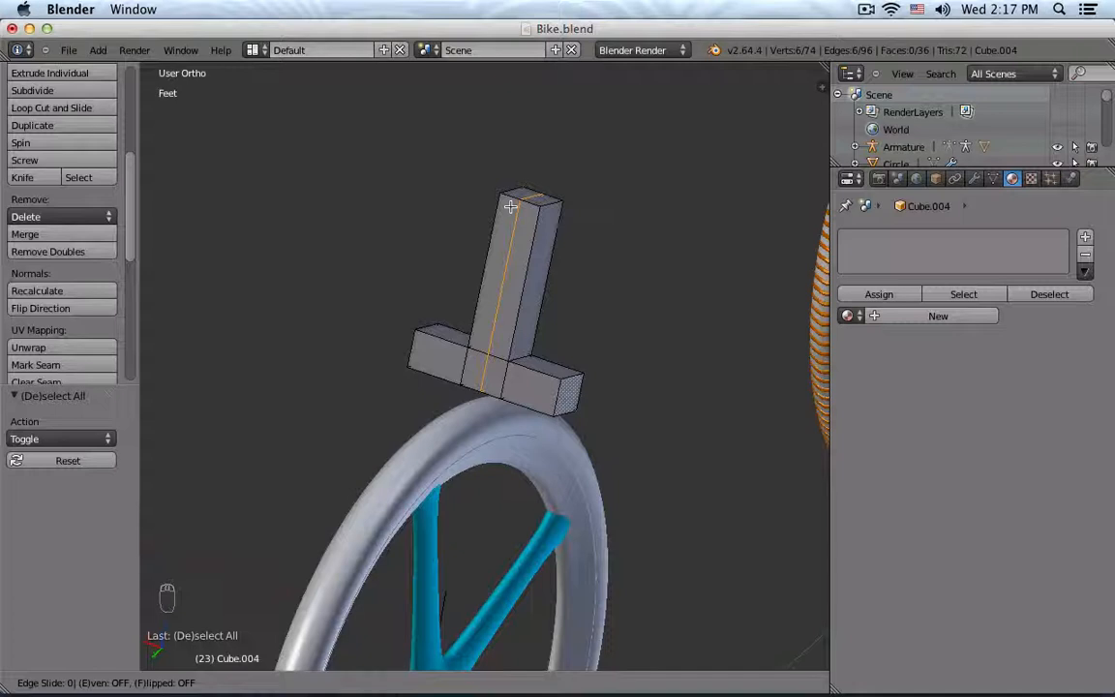
key("Return")
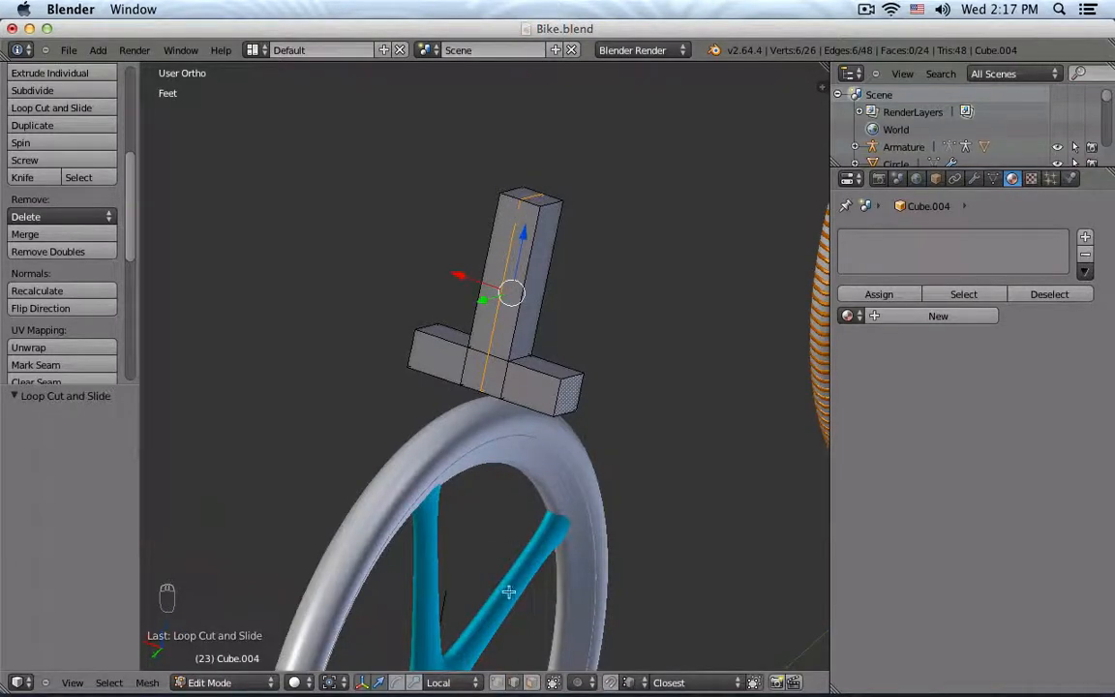
Box-select the vertices on one side of the fork's center loop, including hidden ones, and delete them.
key("z")
middle_click_drag(519, 510, 530, 268)
key("a")
key("b")
left_click_drag(554, 224, 513, 228)
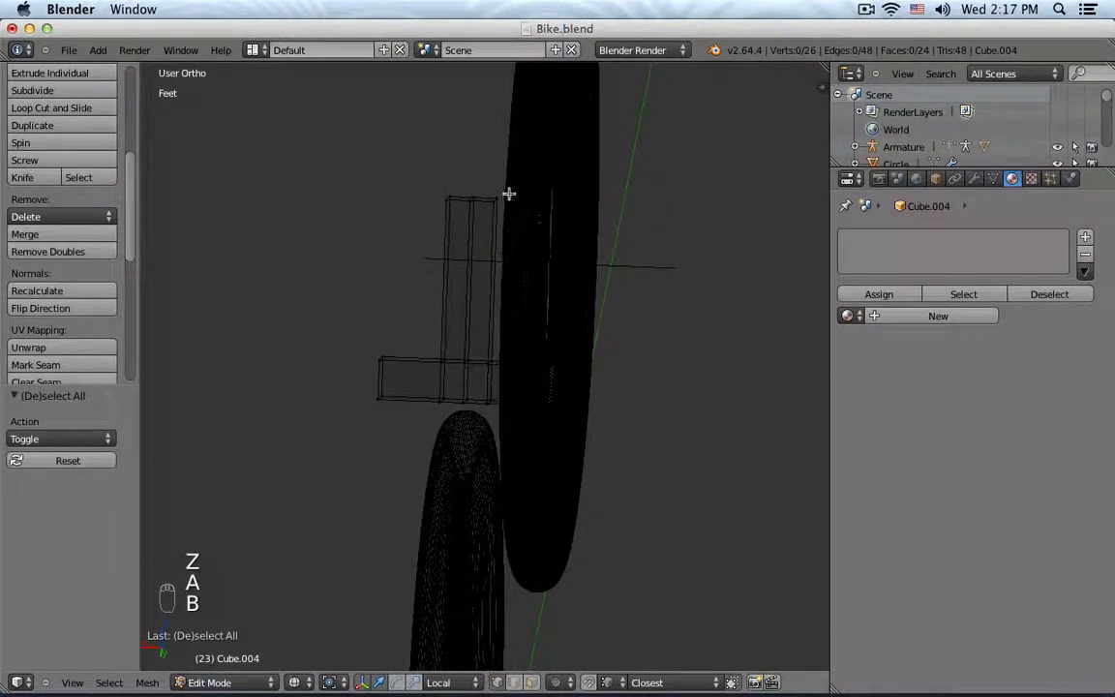
key("b")
left_click_drag(480, 170, 628, 466)
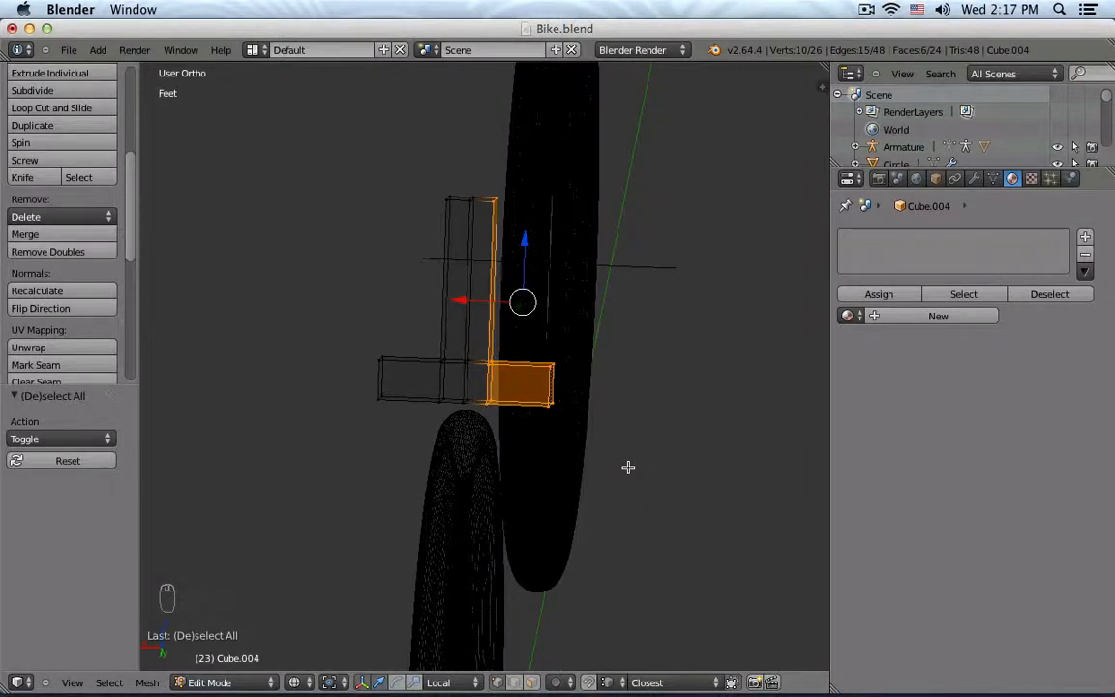
key("x")
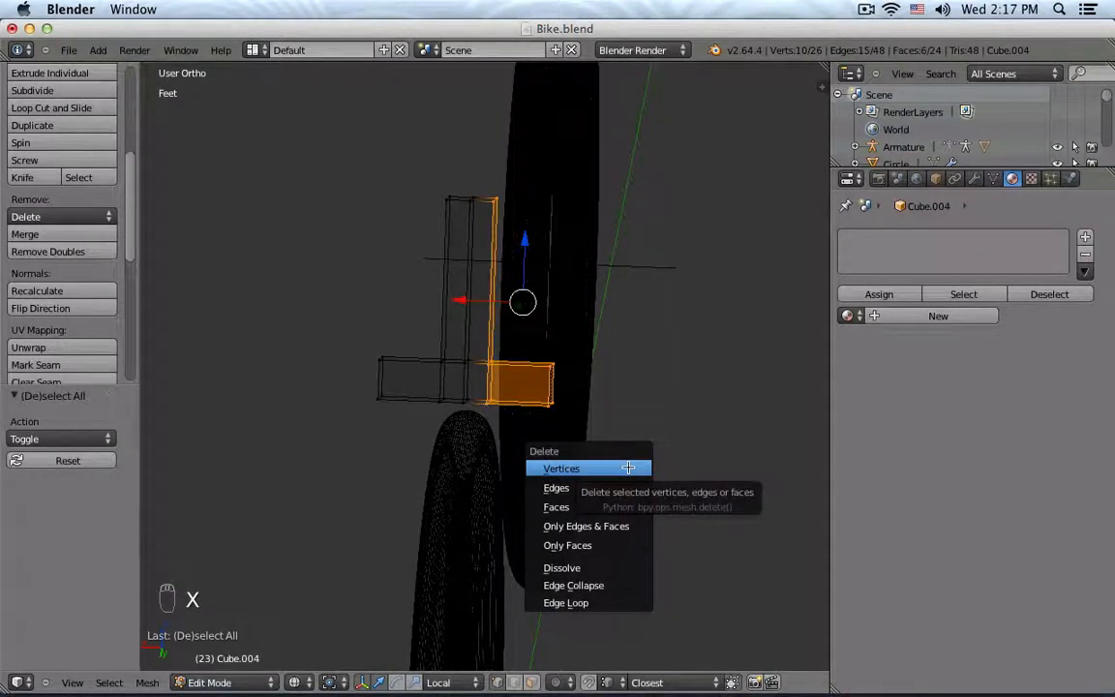
left_click(589, 468)
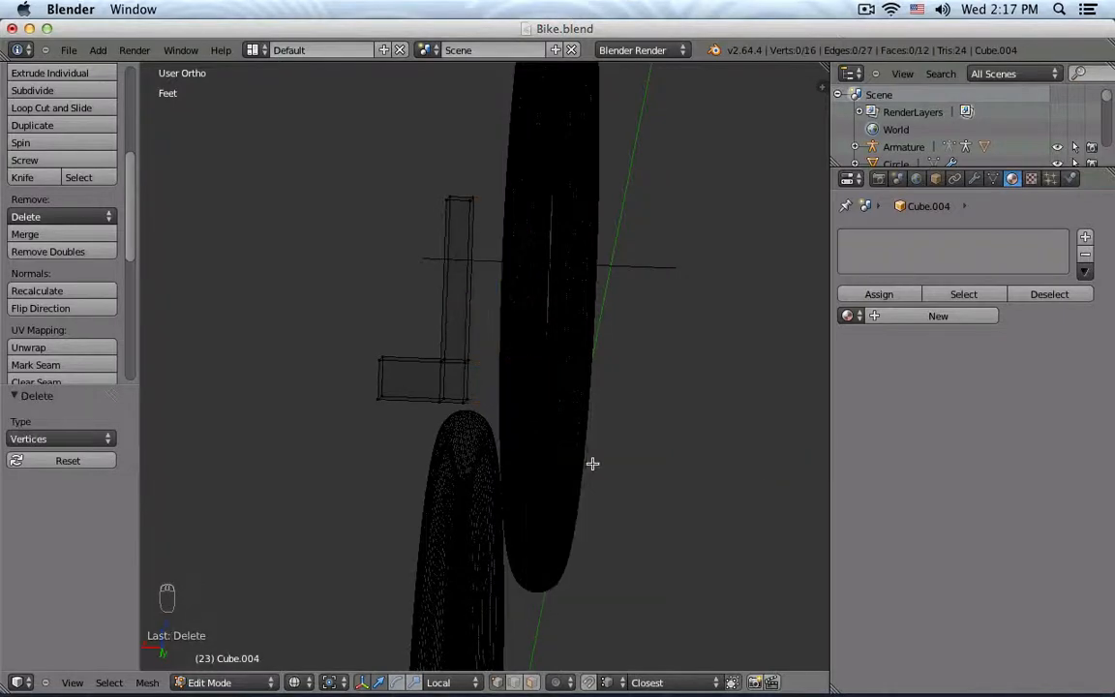
Return to Object Mode in solid shading and add a Mirror modifier on the X axis to the remaining fork half.
key("z")
key("Tab")
scroll(592, 373, "down", 3)
scroll(597, 381, "down", 2)
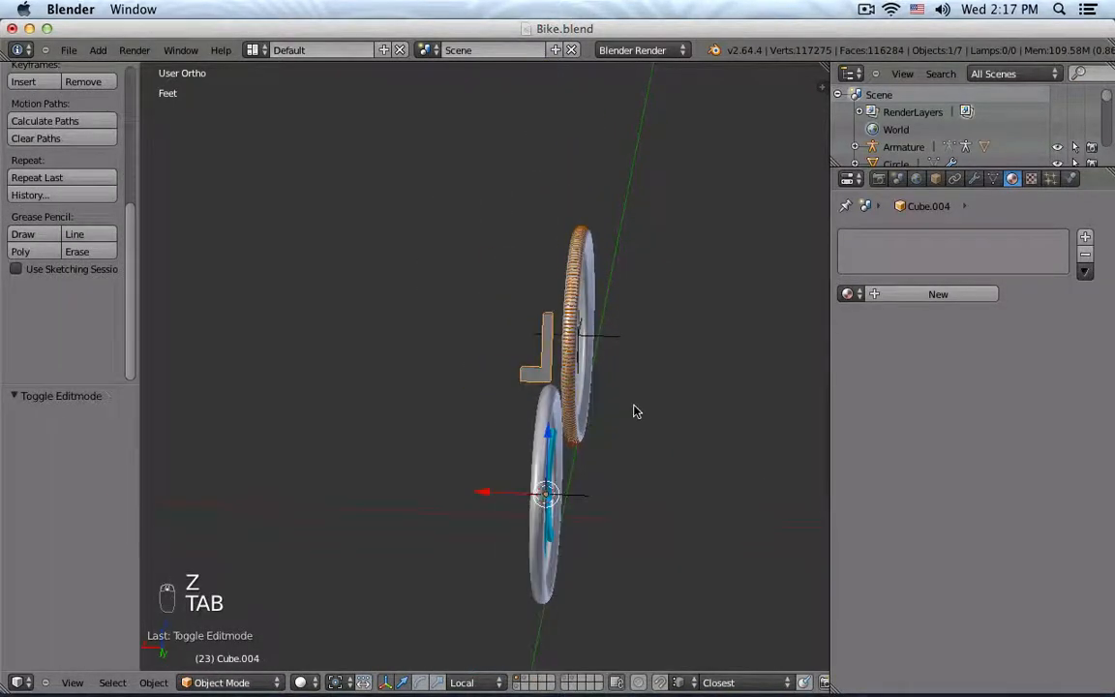
left_click(973, 180)
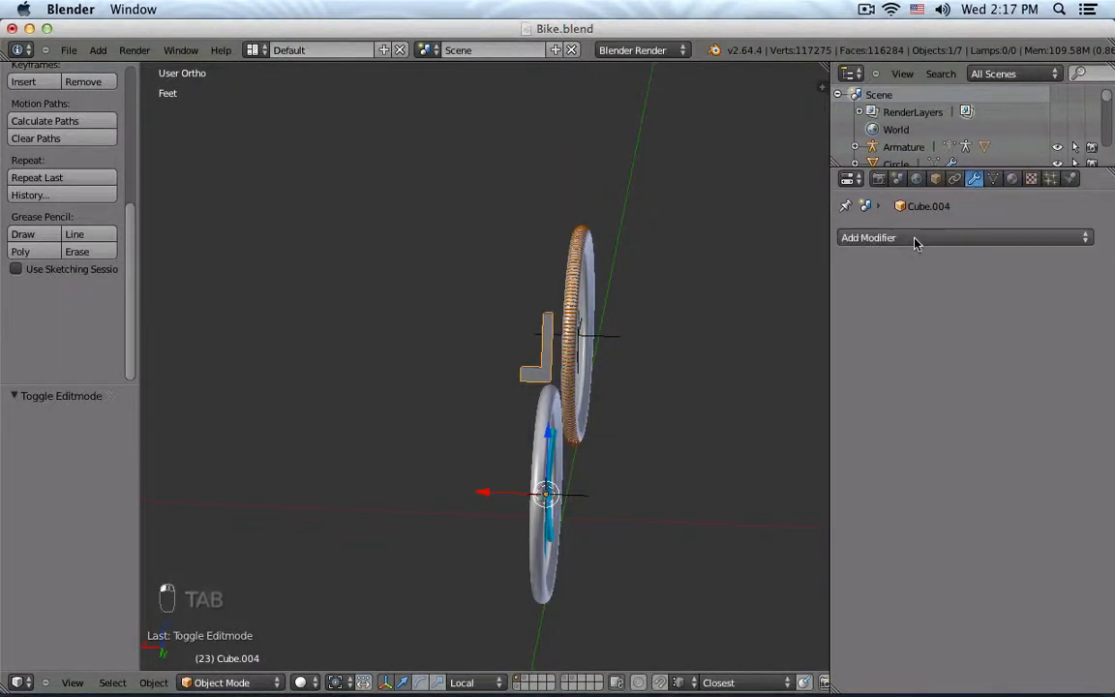
left_click(913, 240)
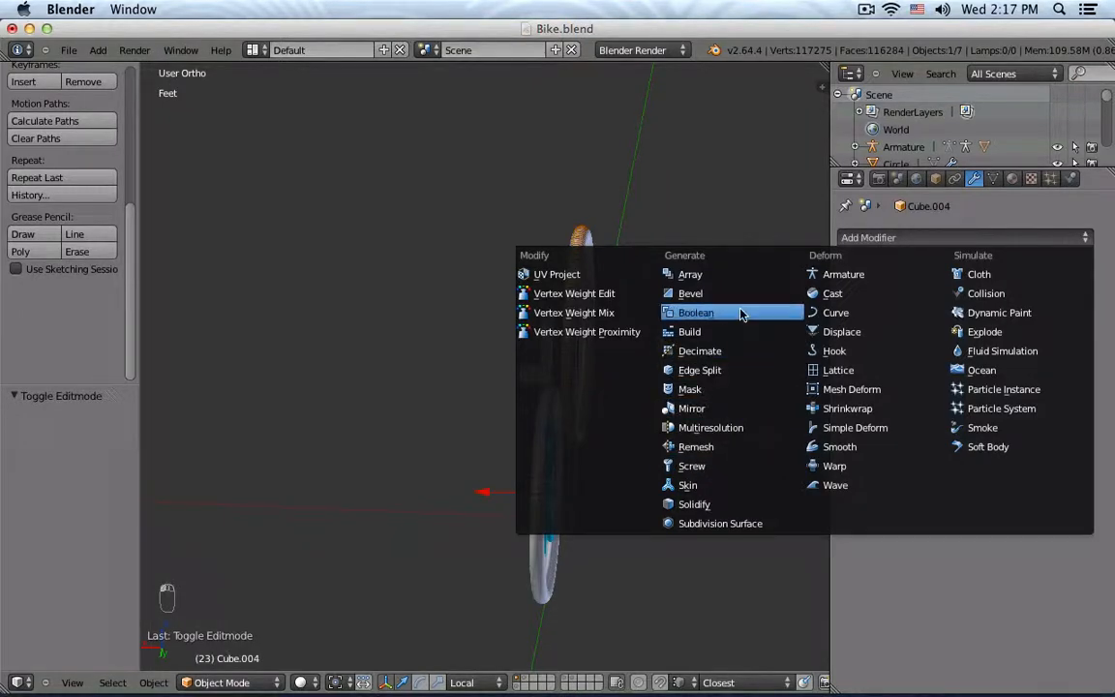
left_click(691, 409)
scroll(600, 378, "up", 5)
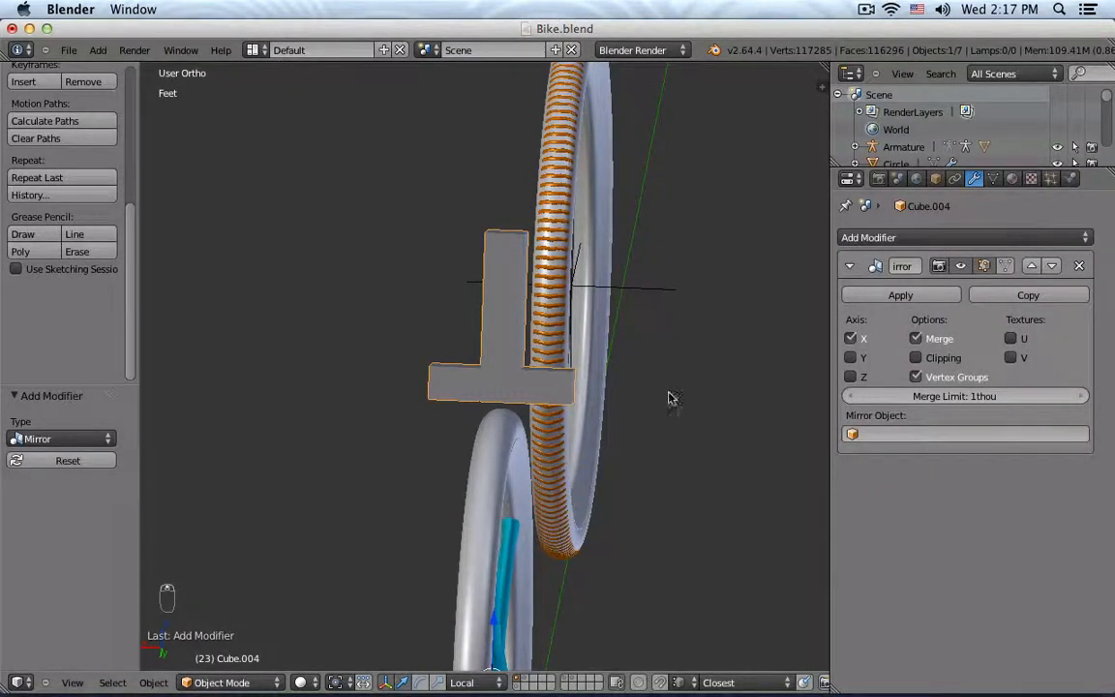
Link the spokes' material to the fork, leaving only the fork selected.
middle_click_drag(667, 397, 548, 356)
left_click(523, 580, "shift")
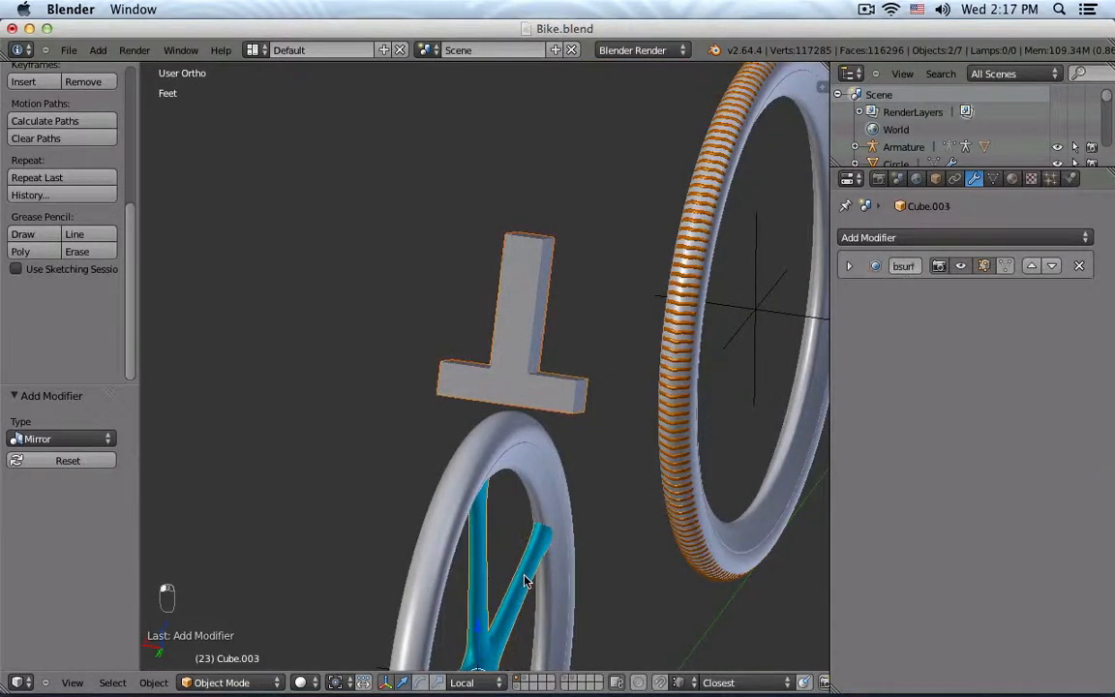
key("ctrl+l")
key("Up")
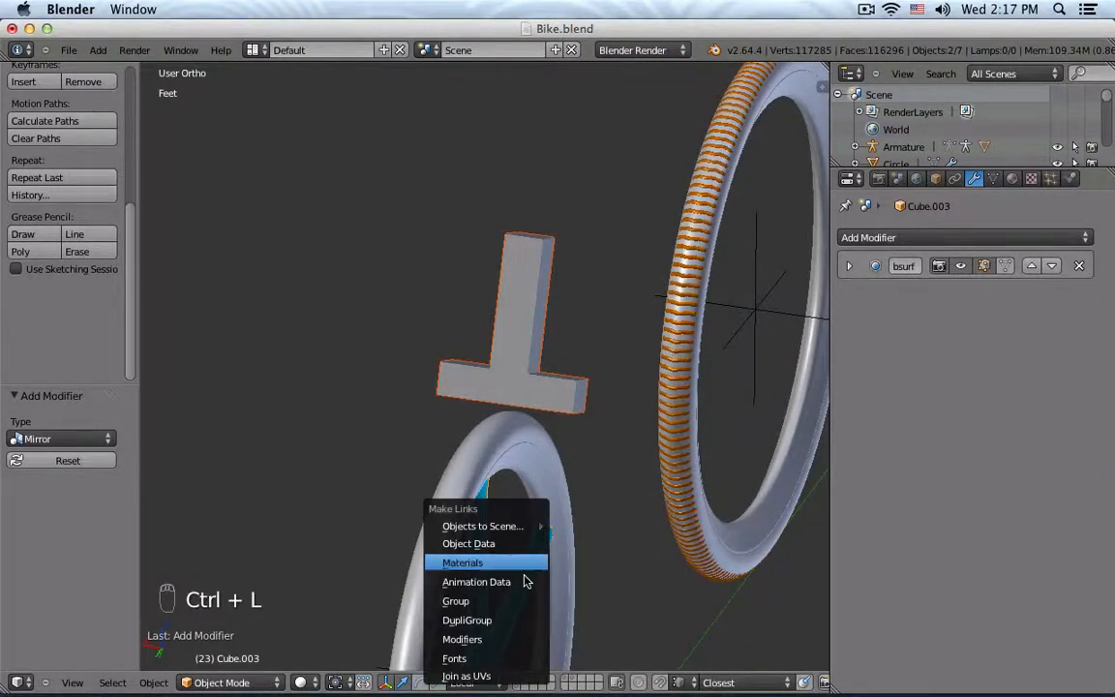
key("Return")
key("Tab")
key("Tab")
right_click(469, 420)
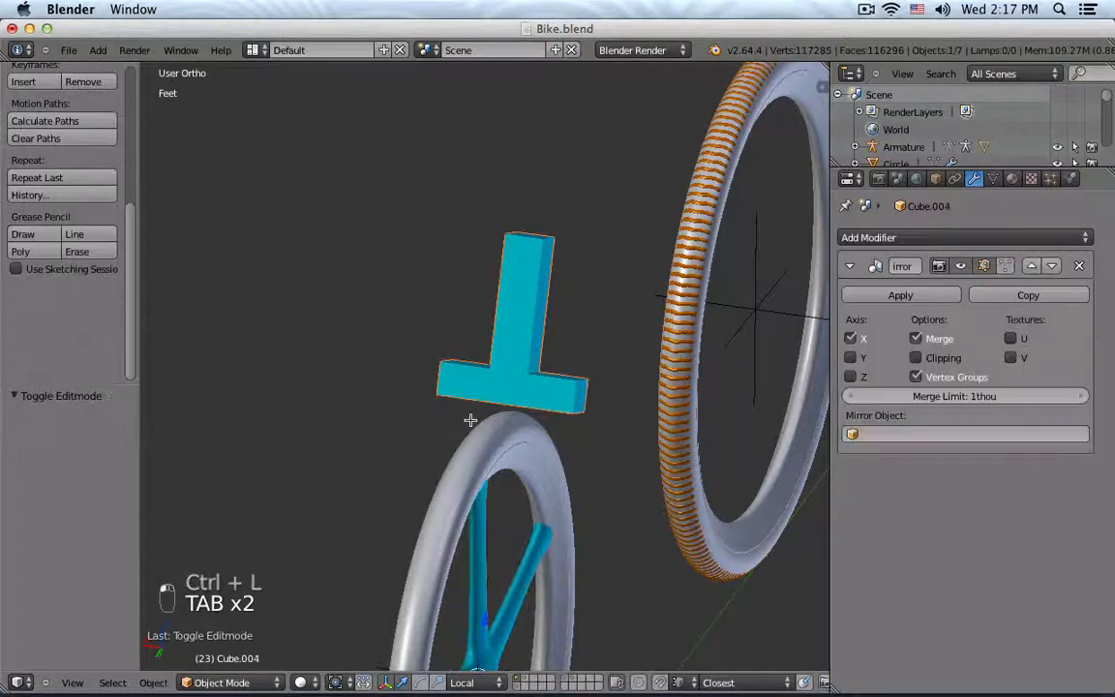
Try moving the crossbar's outer top edge up along local Z in Edit Mode, undo it, and return to Object Mode.
key("Tab")
right_click(441, 364)
right_click(455, 352, "shift")
middle_click_drag(342, 441, 385, 319)
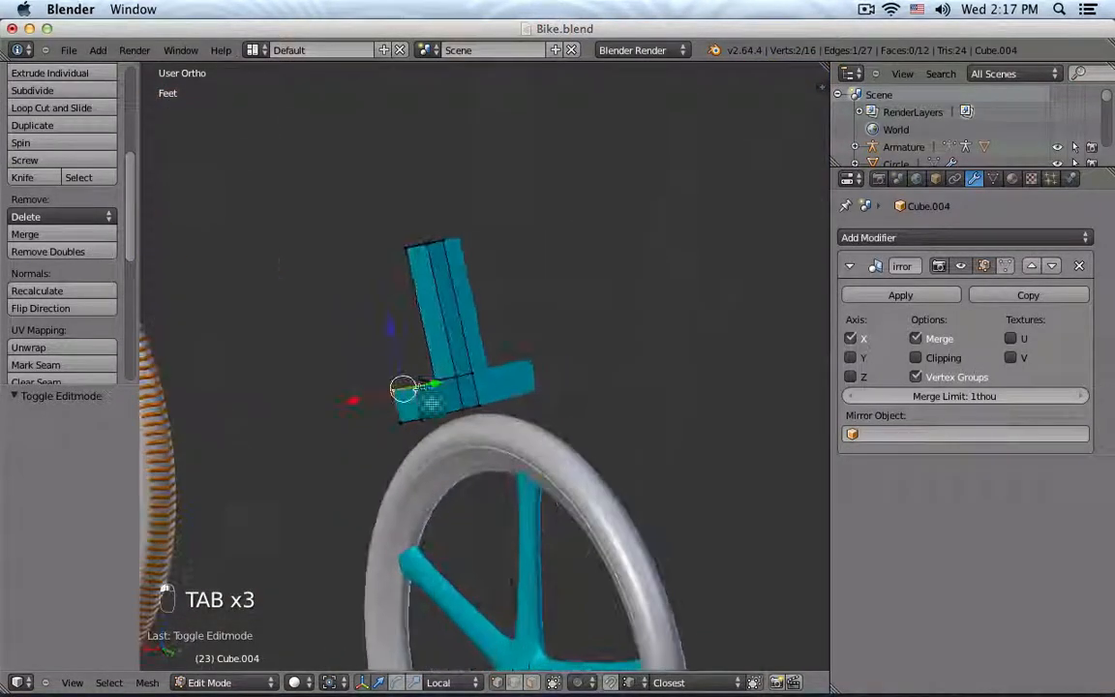
left_click_drag(385, 319, 389, 368)
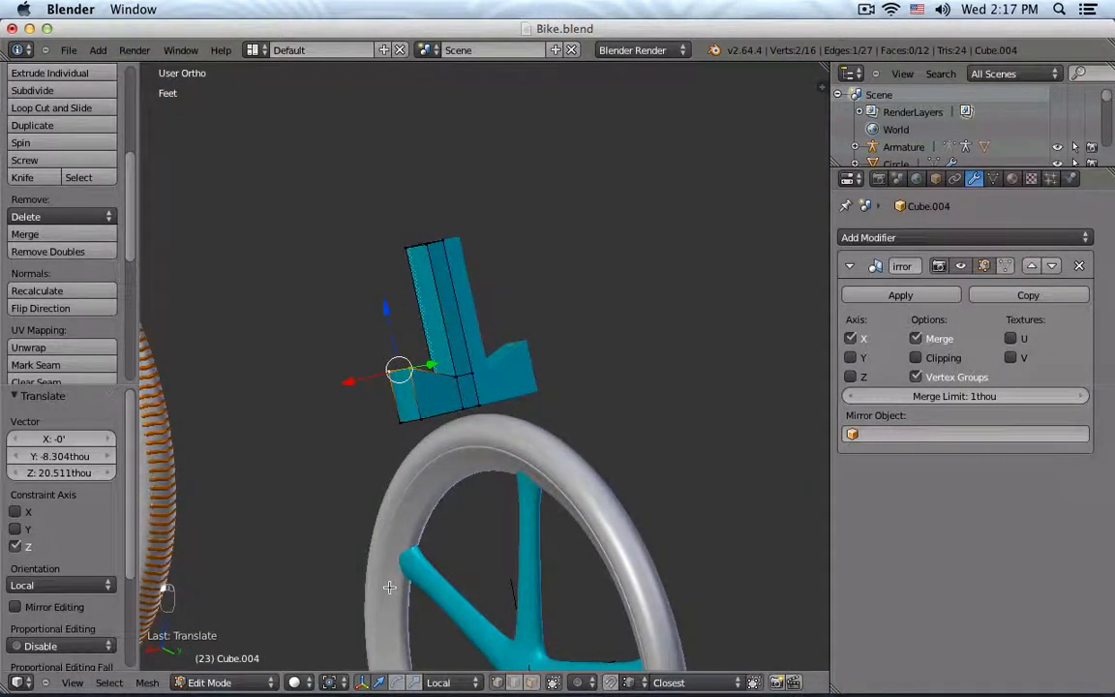
key("super+z")
middle_click_drag(497, 465, 527, 395)
key("Tab")
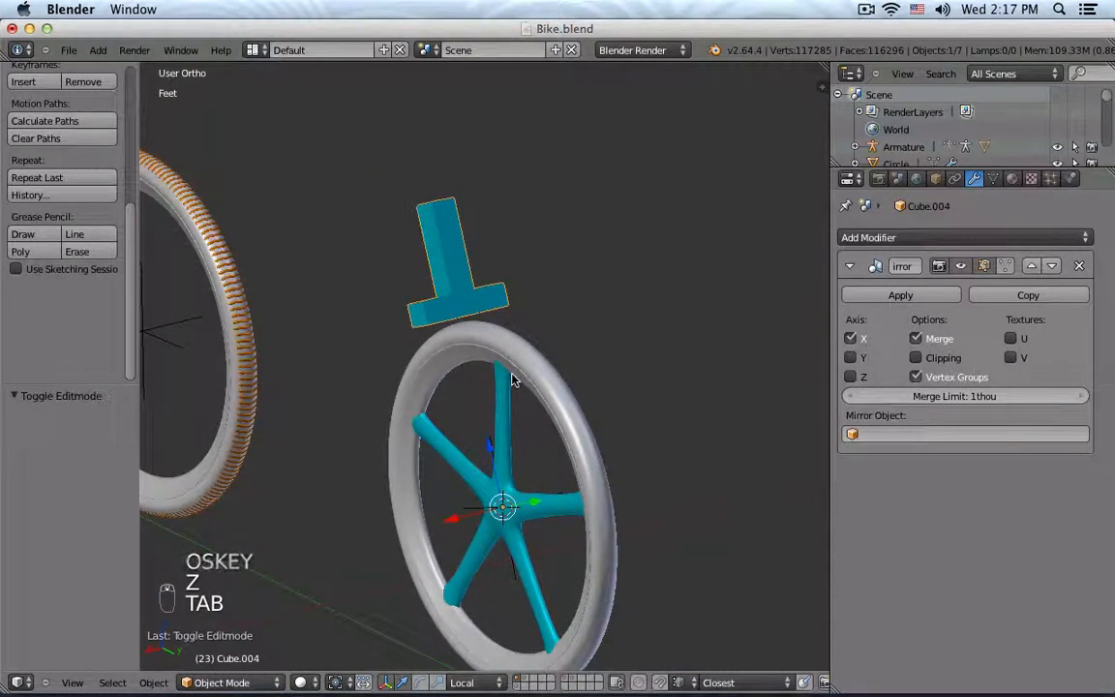
In Edit Mode, select the crossbar's outer end face and move it inward about 36.6 thou along local X.
middle_click_drag(523, 280, 498, 283)
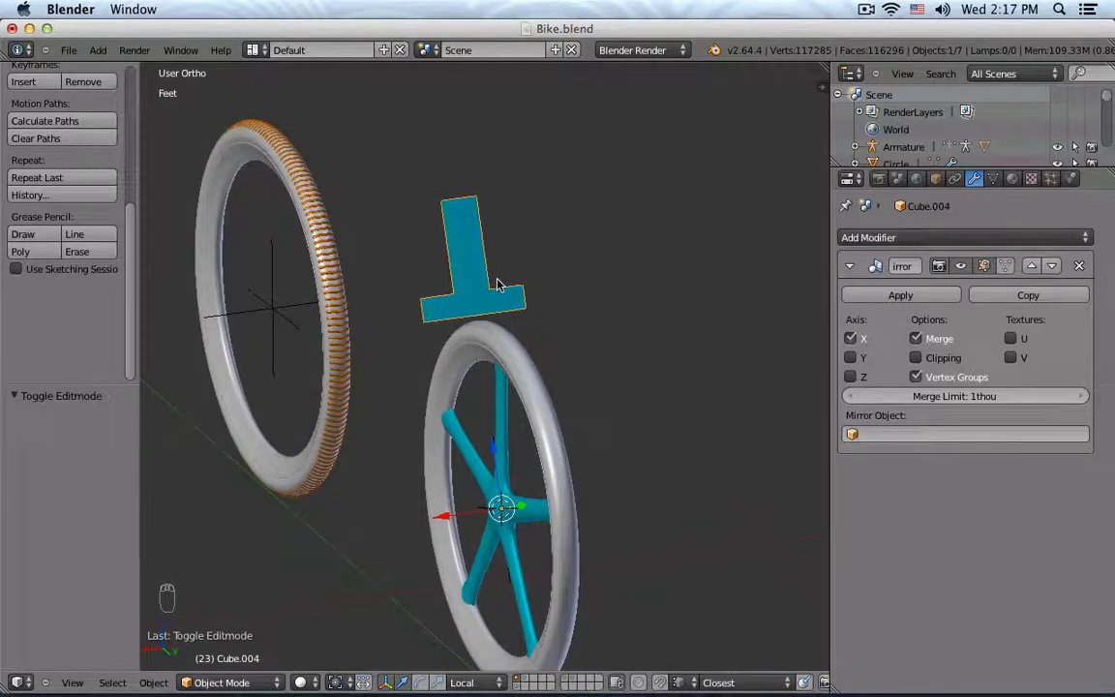
key("Tab")
middle_click_drag(503, 286, 511, 306)
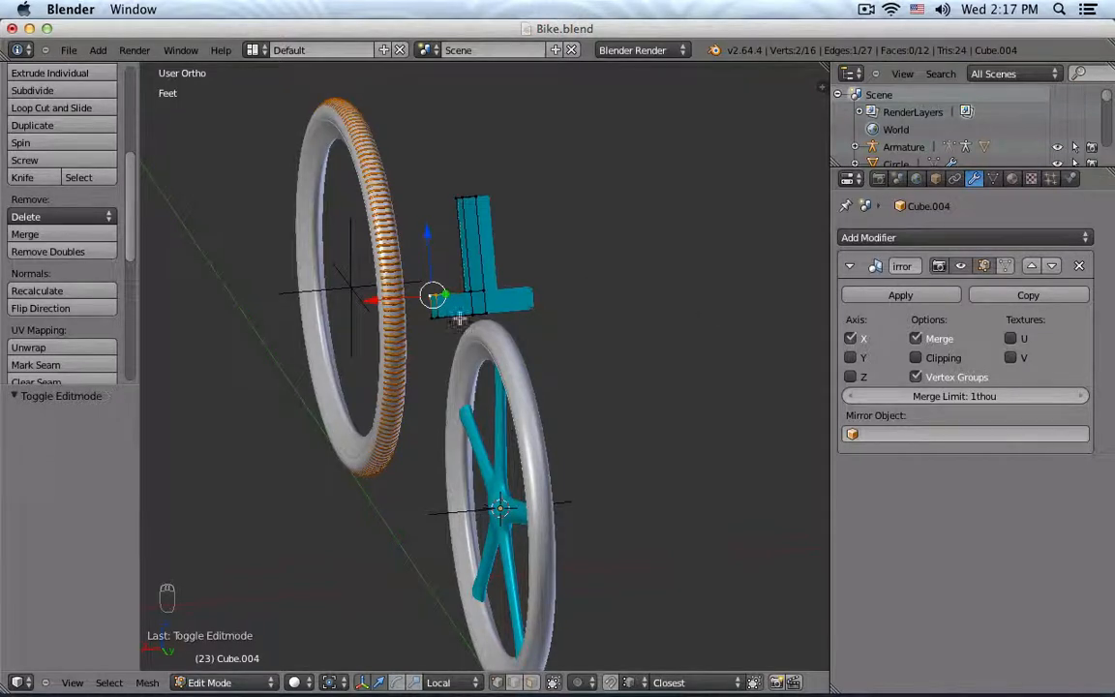
scroll(416, 324, "up", 4)
right_click(416, 317, "shift")
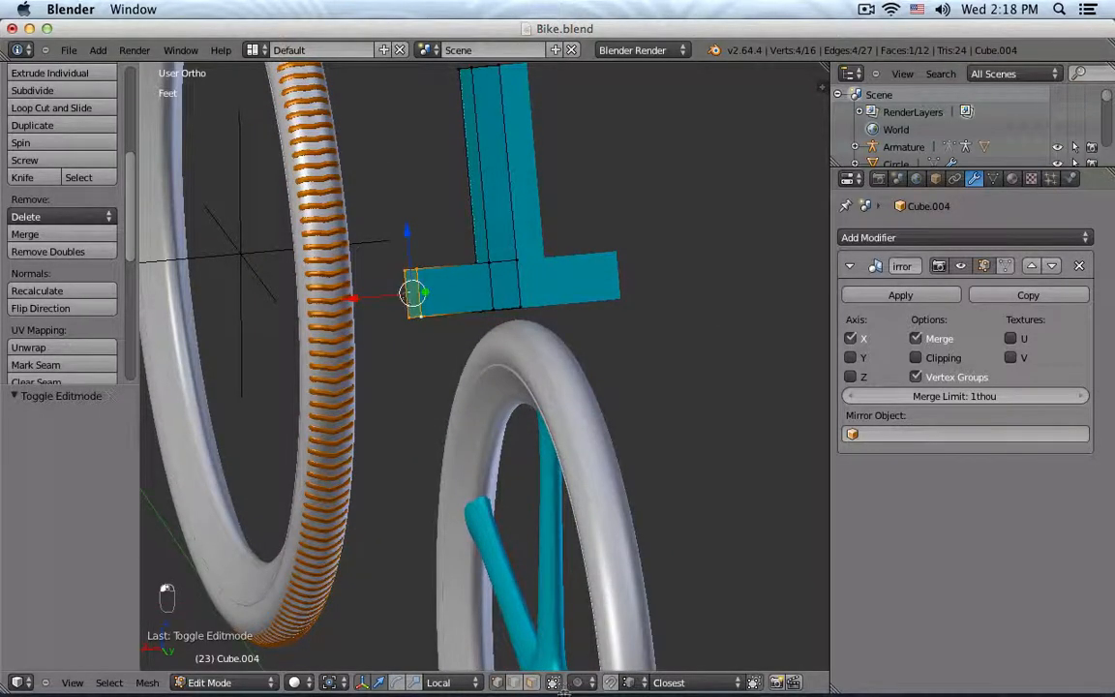
right_click(415, 318, "shift")
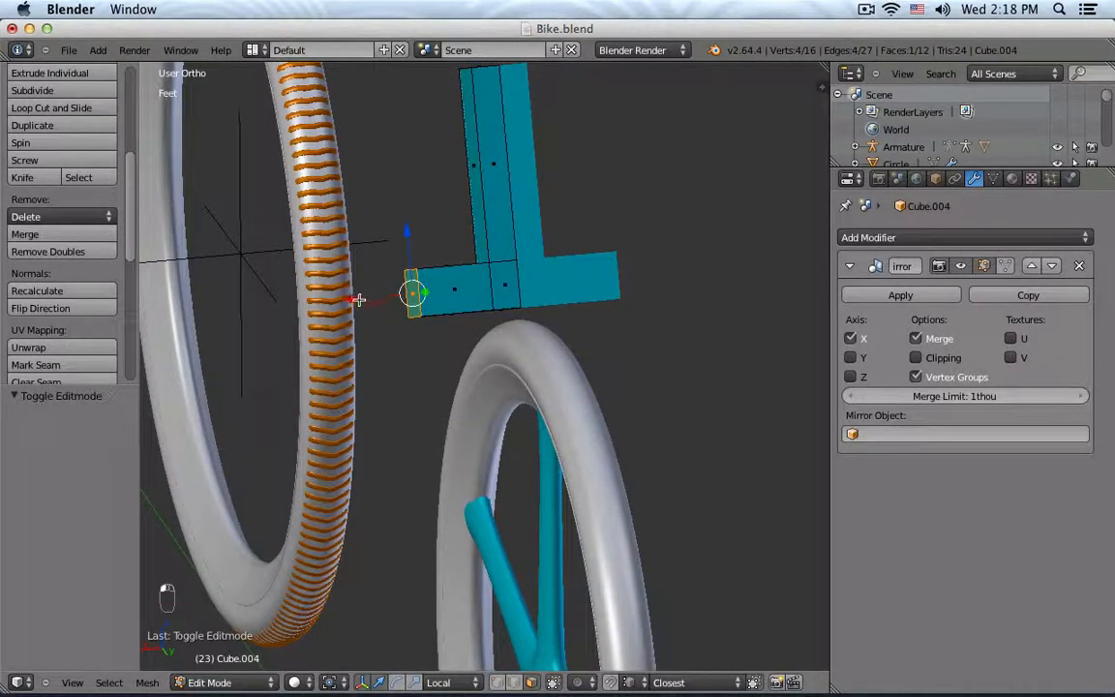
left_click_drag(358, 300, 397, 299)
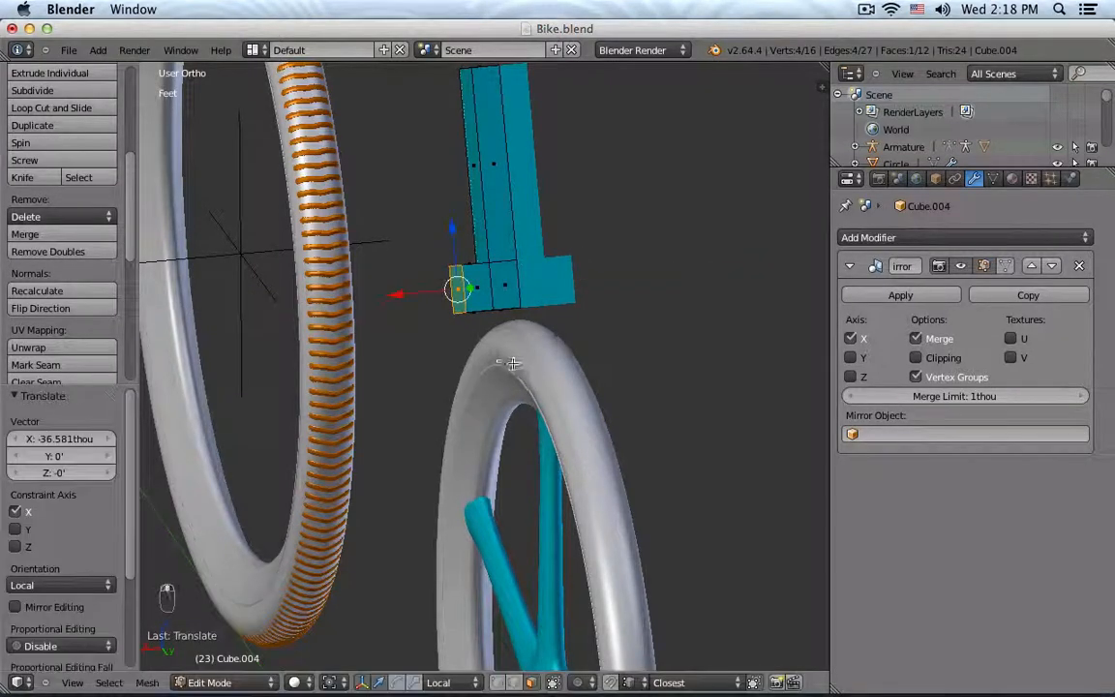
Extrude the crossbar's end face and pull the new section outward about 33.8 thou along local X.
middle_click_drag(513, 363, 494, 359)
key("e")
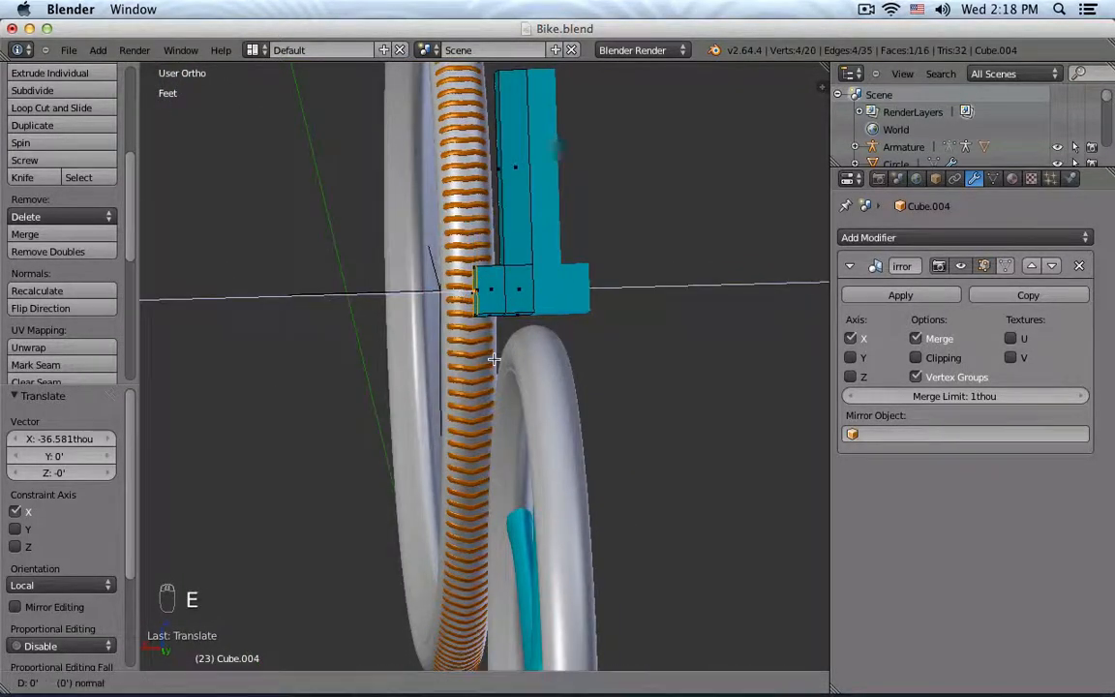
left_click(494, 359)
left_click_drag(412, 291, 374, 294)
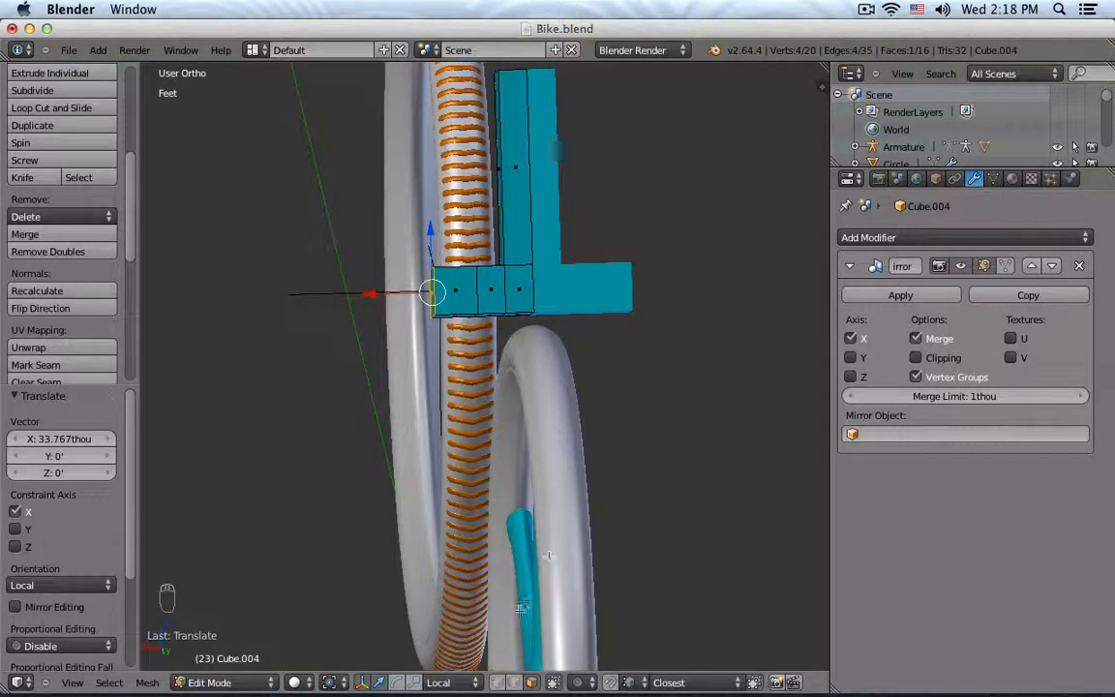
Try rotating the extruded end face about Y, switching between the local and global axes, and cancel the rotation.
middle_click_drag(411, 435, 463, 394)
key("r")
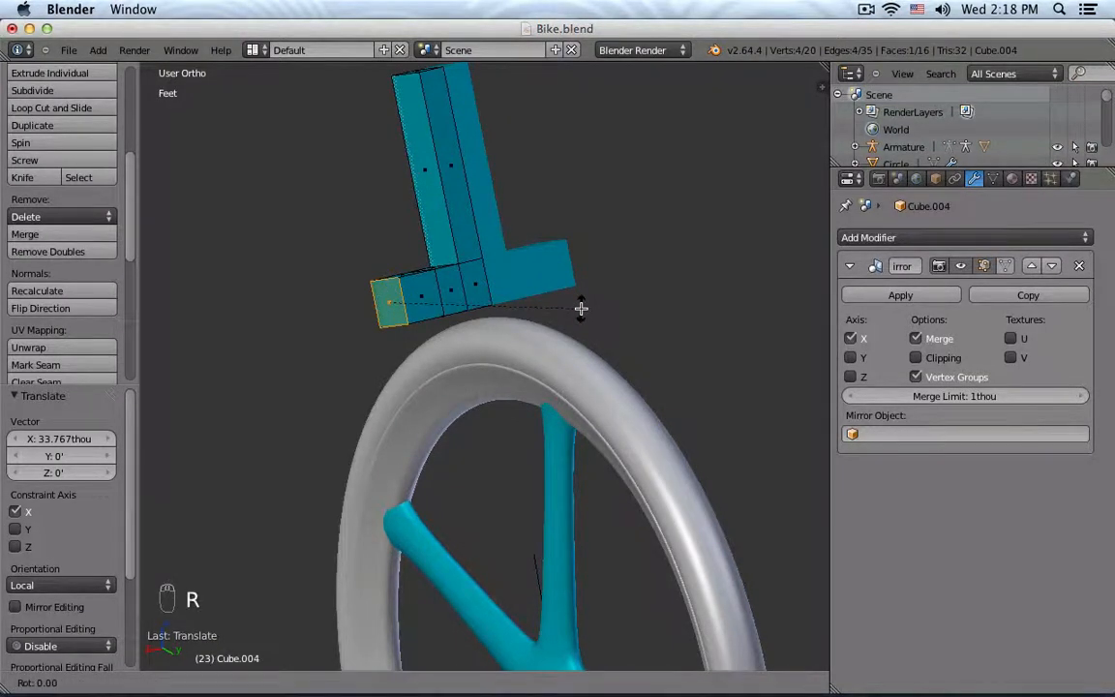
key("y")
key("y")
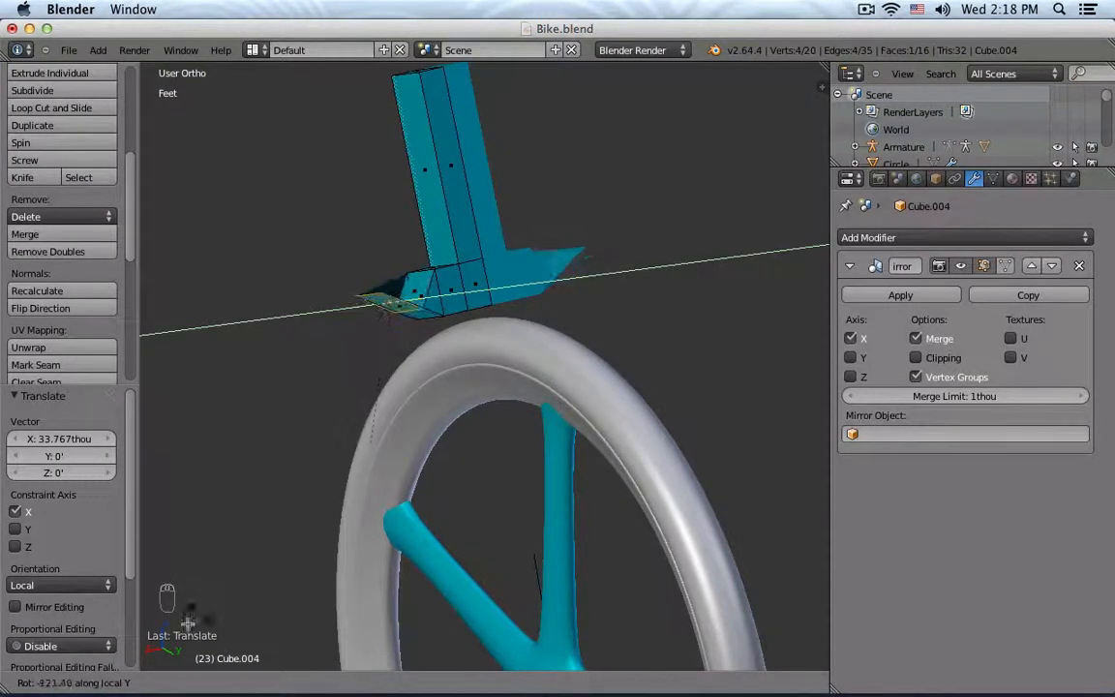
mouse_move(797, 653)
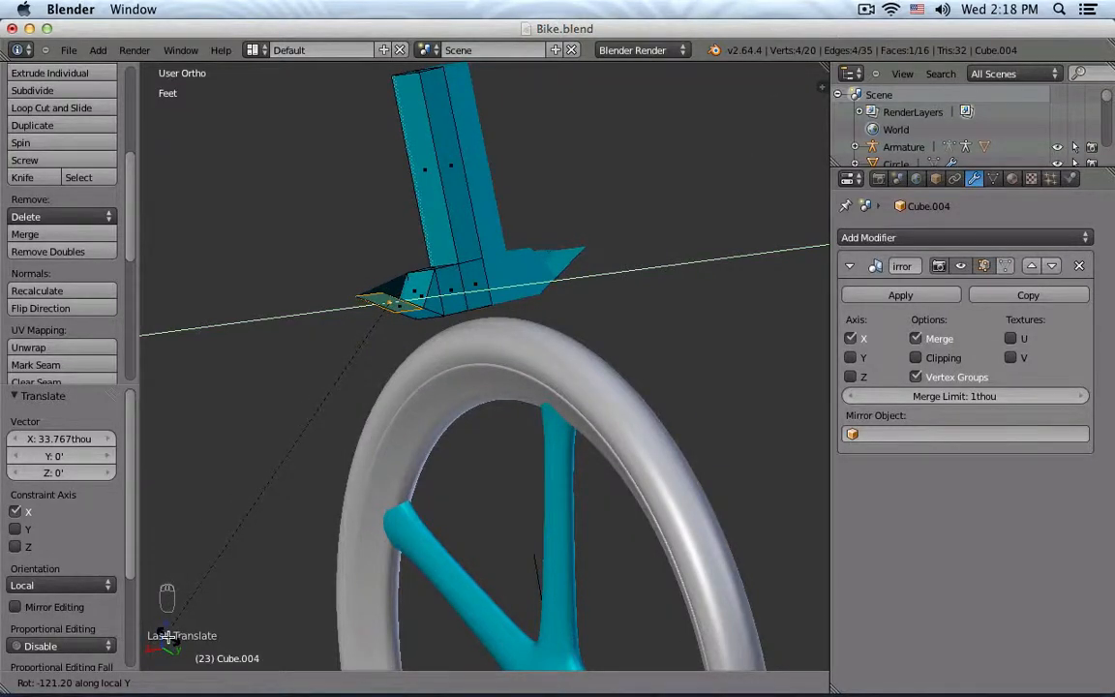
key("y")
key("y")
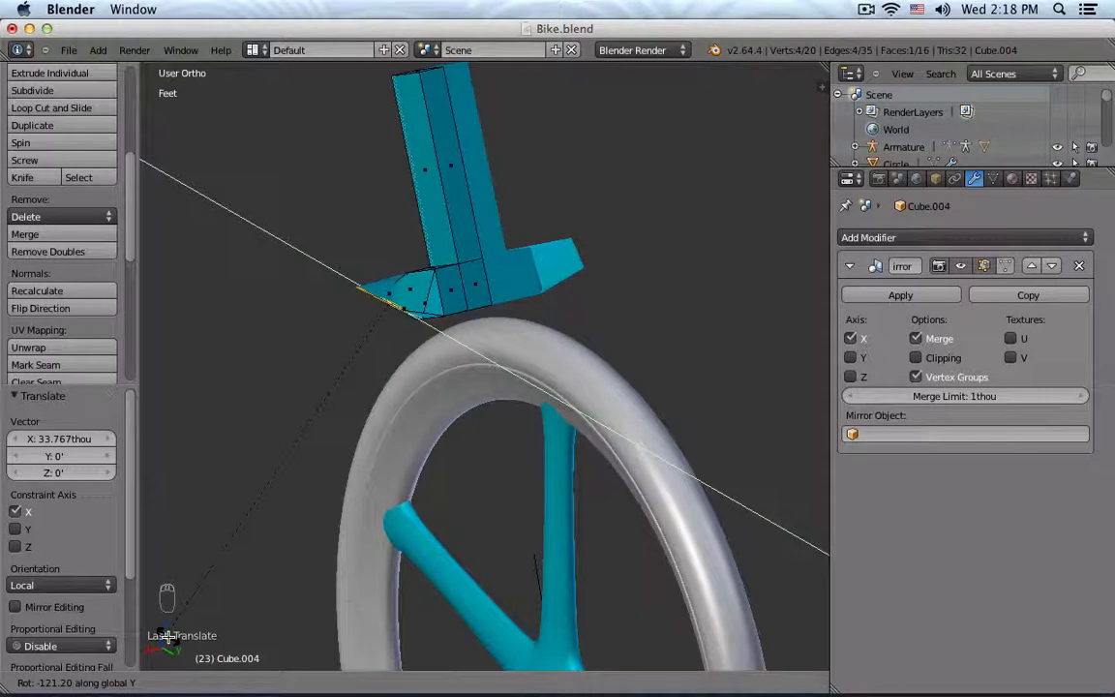
key("y")
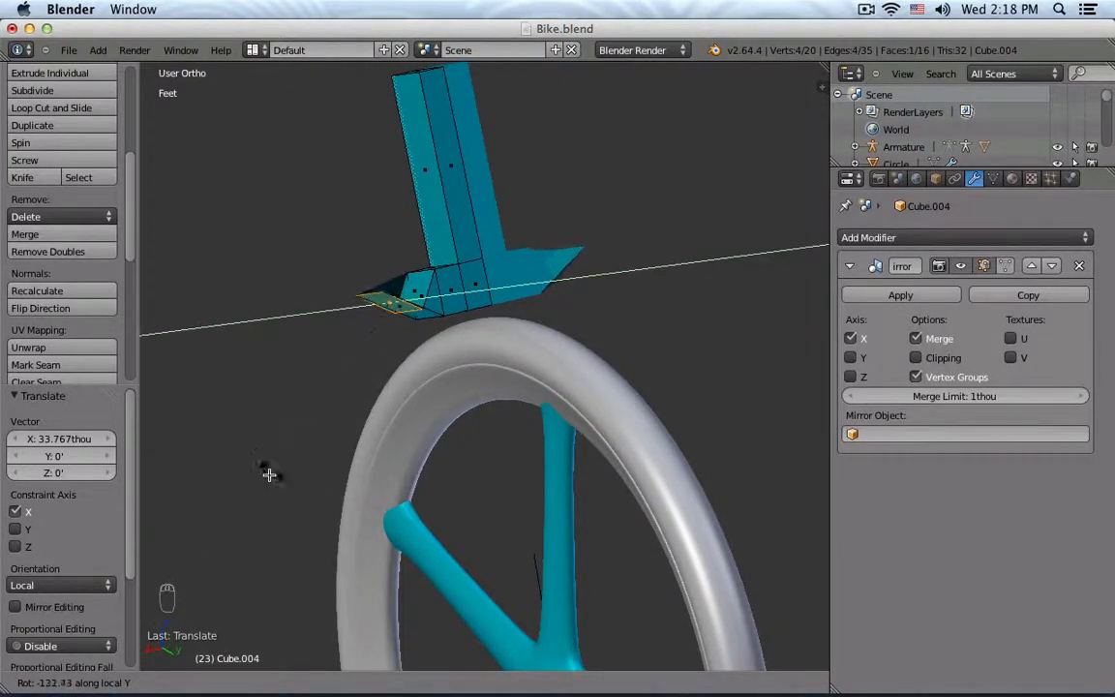
key("Escape")
Try rotating the crossbar's end face about its local Y axis, then undo the rotation.
key("r")
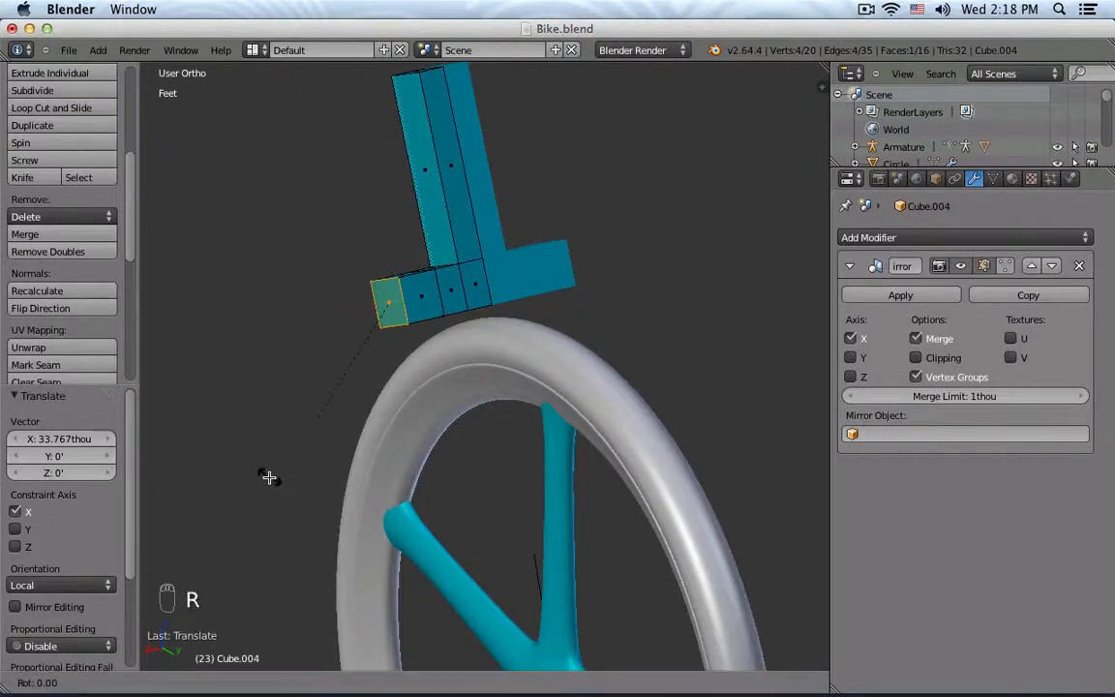
key("y")
key("y")
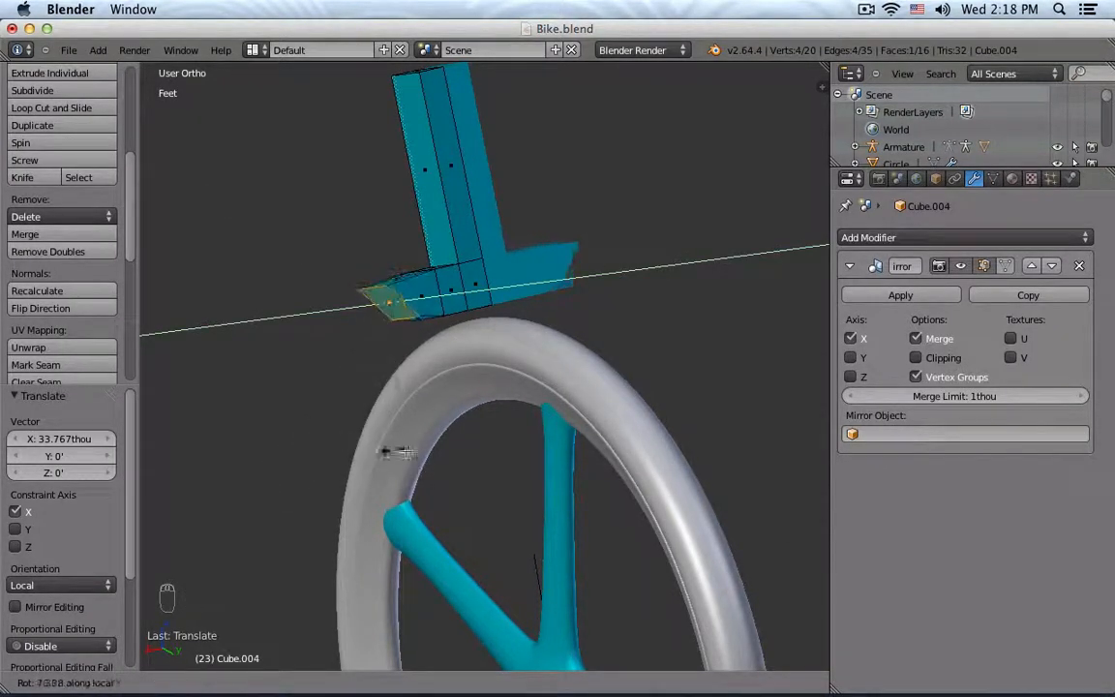
left_click(465, 445)
middle_click_drag(465, 446, 515, 418)
key("super+z")
Try rotating the end face about a global axis, undo it, and cancel a further free rotation.
key("r")
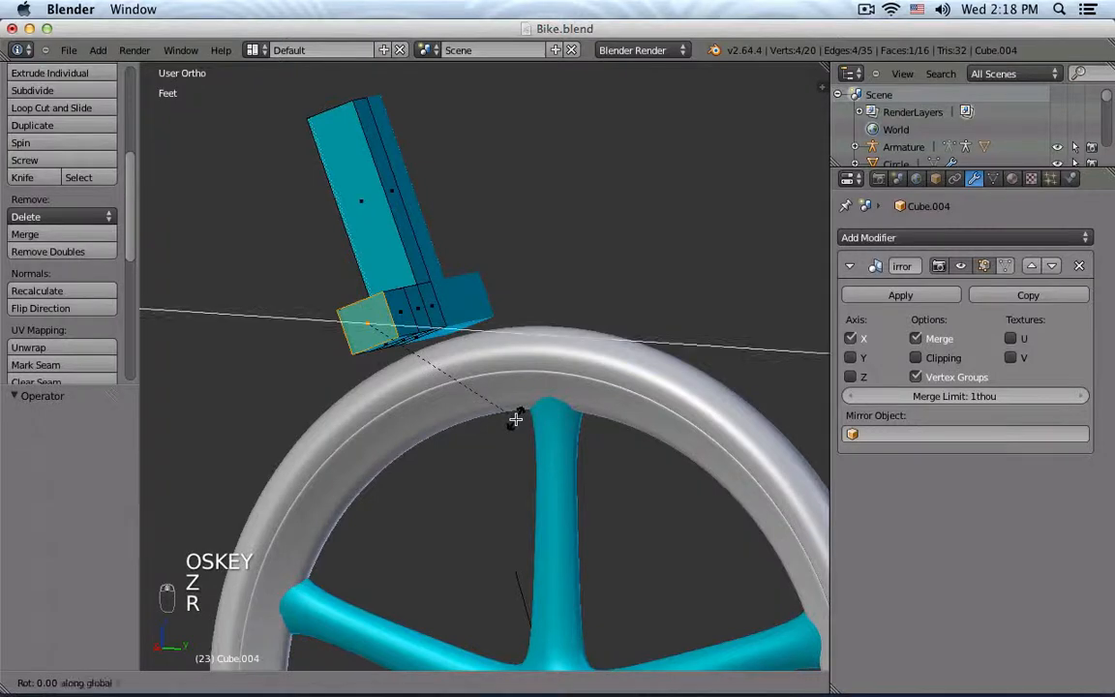
left_click(798, 301)
middle_click_drag(798, 301, 436, 381)
key("super+z")
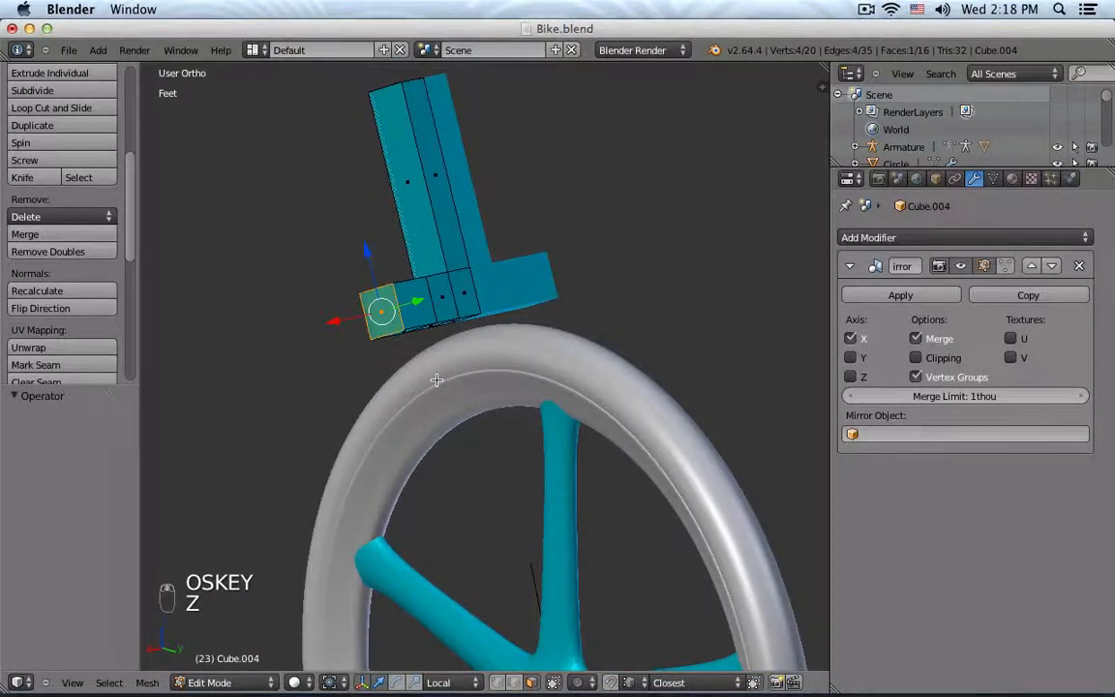
key("r")
right_click(437, 380)
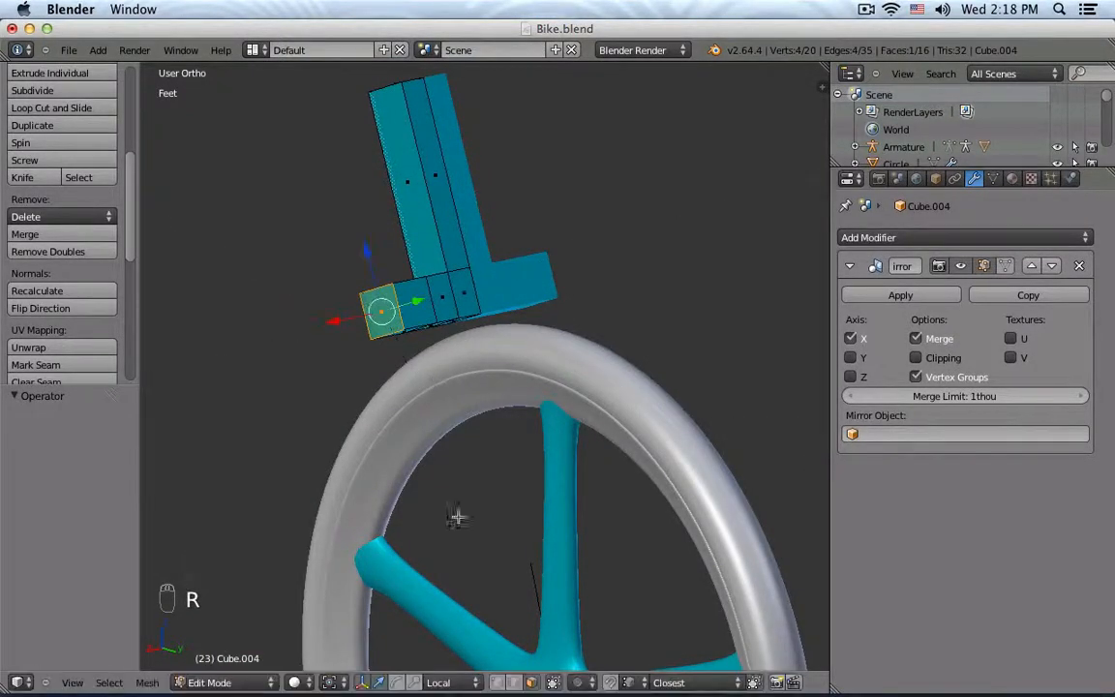
Enable the rotation manipulator, rotate the end face about 46° around local Y, and lower it about 15.5 thou along local Z.
left_click(397, 684)
left_click_drag(341, 274, 334, 314)
middle_click_drag(334, 314, 461, 496)
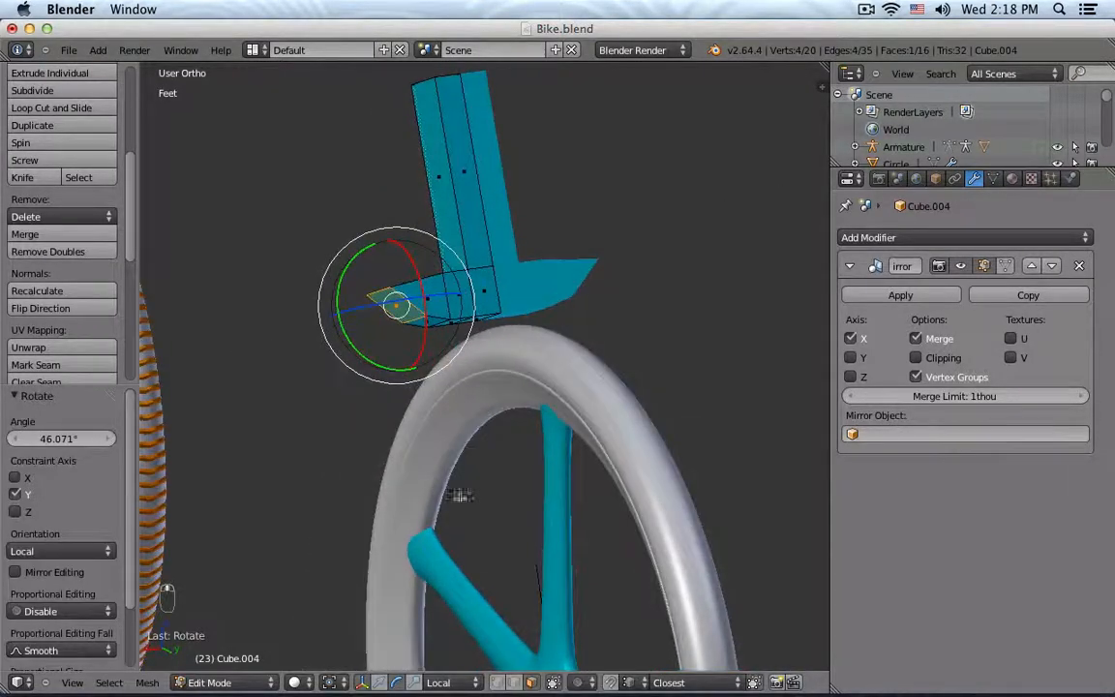
middle_click_drag(366, 556, 383, 329)
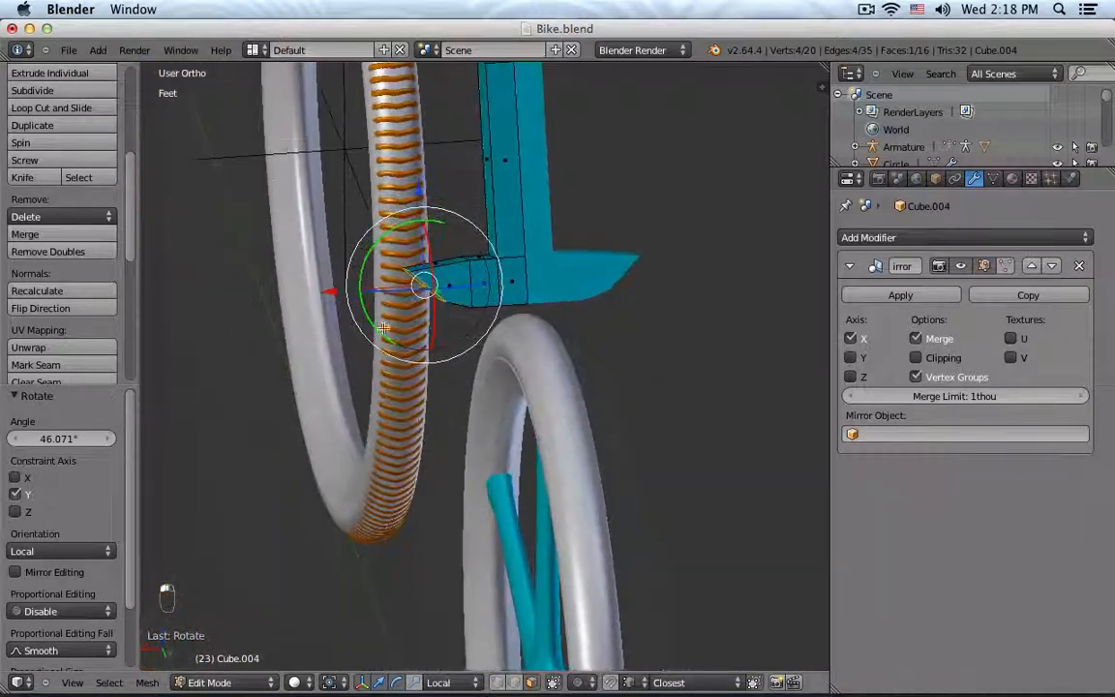
left_click_drag(417, 190, 413, 215)
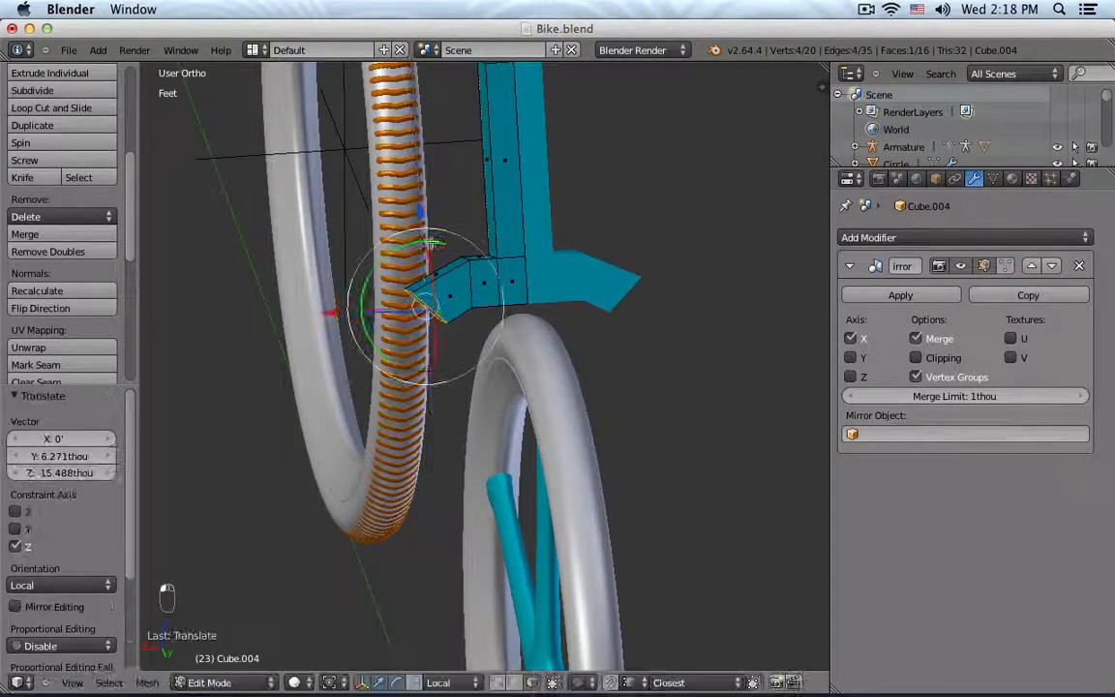
Extrude the crossbar's angled end face and lower the new face about 48 thou along local Z.
middle_click_drag(542, 318, 438, 258)
key("e")
left_click(607, 311)
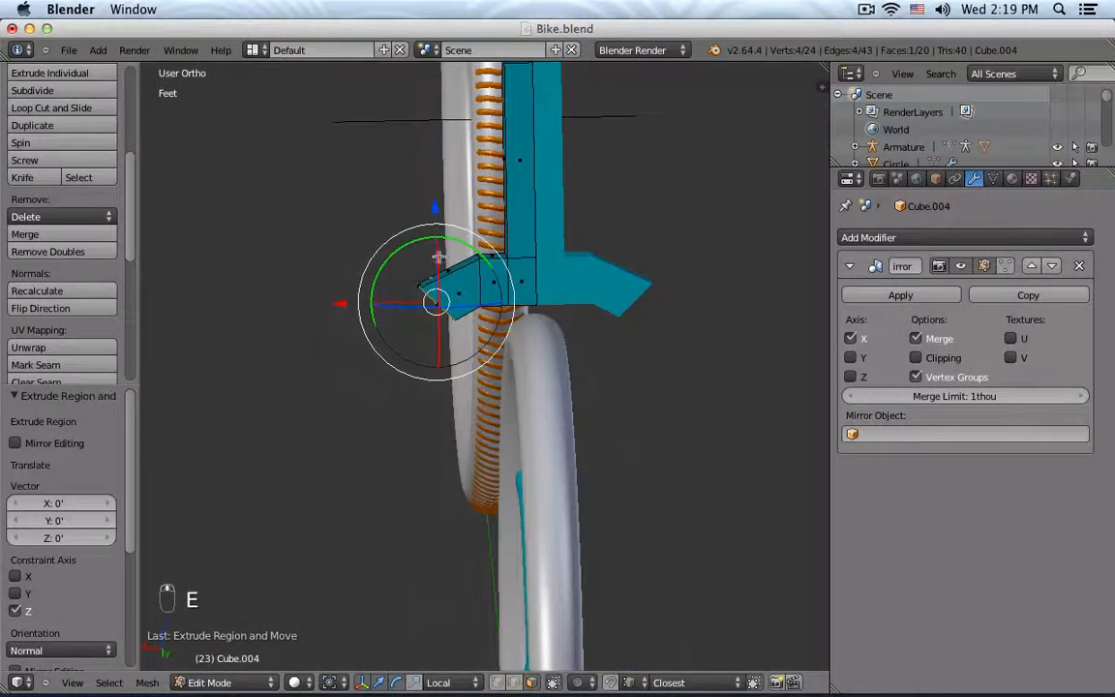
left_click_drag(436, 206, 438, 266)
Rotate the extruded end face about 20° around local X and about -8.7° around local Y.
middle_click_drag(438, 266, 360, 349)
key("r")
key("x")
key("x")
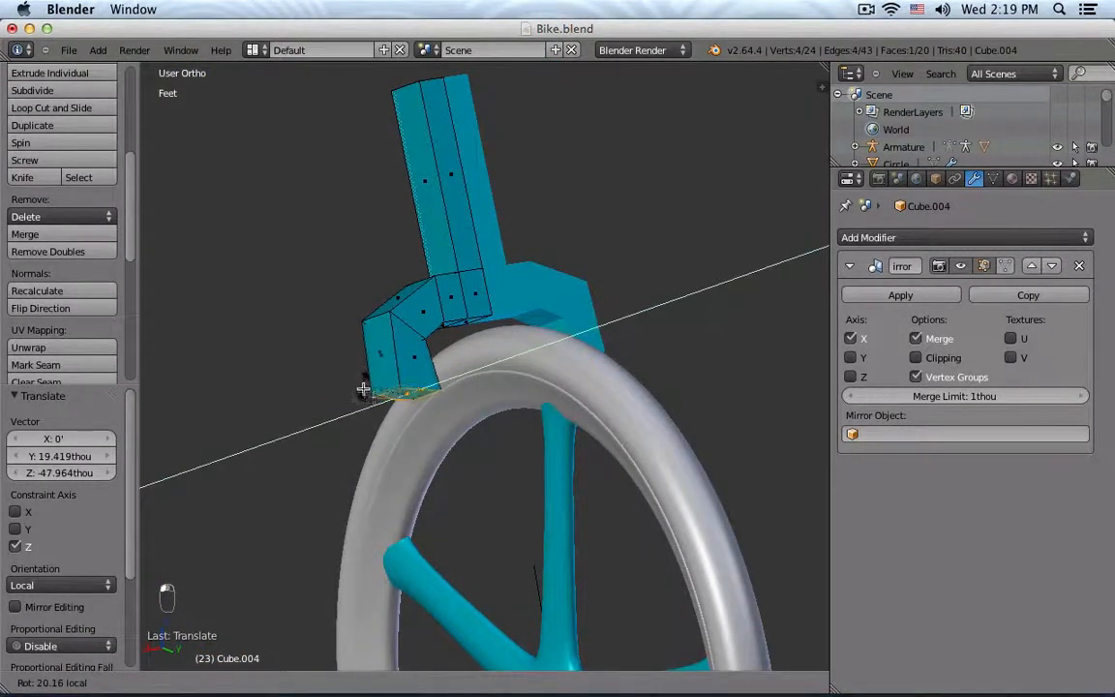
left_click(369, 401)
middle_click_drag(370, 401, 377, 353)
left_click_drag(377, 353, 381, 341)
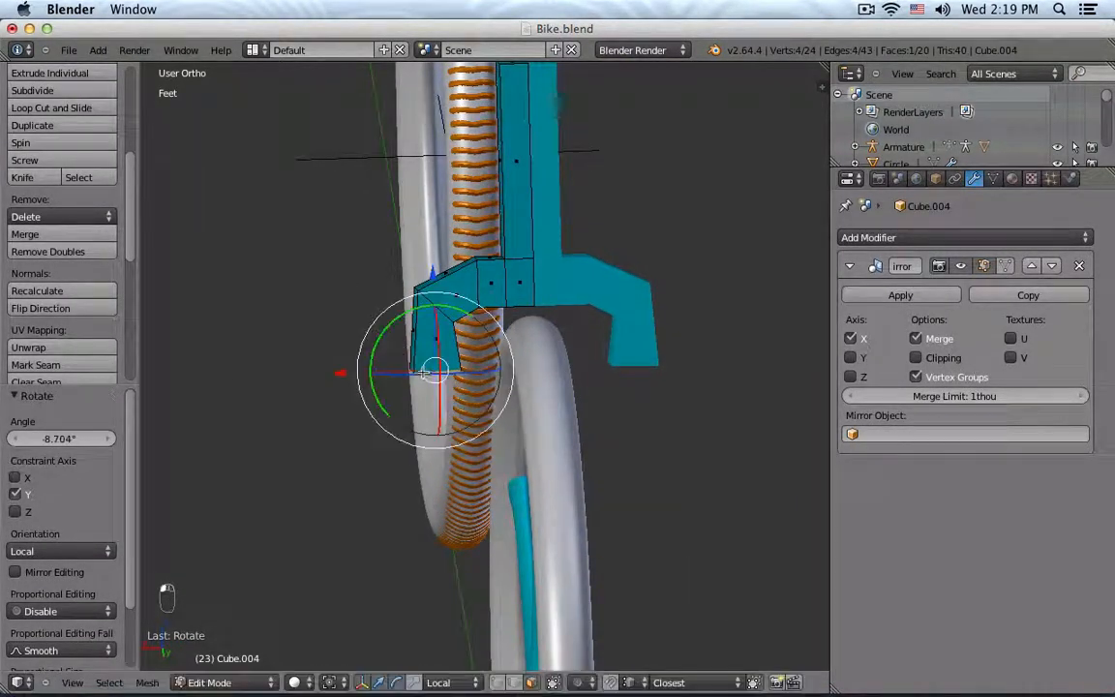
Lower the leg's end face about 261 thou along local Z to the wheel hub and check it in side view.
middle_click_drag(380, 341, 449, 216)
left_click_drag(440, 172, 430, 428)
middle_click_drag(431, 428, 632, 401)
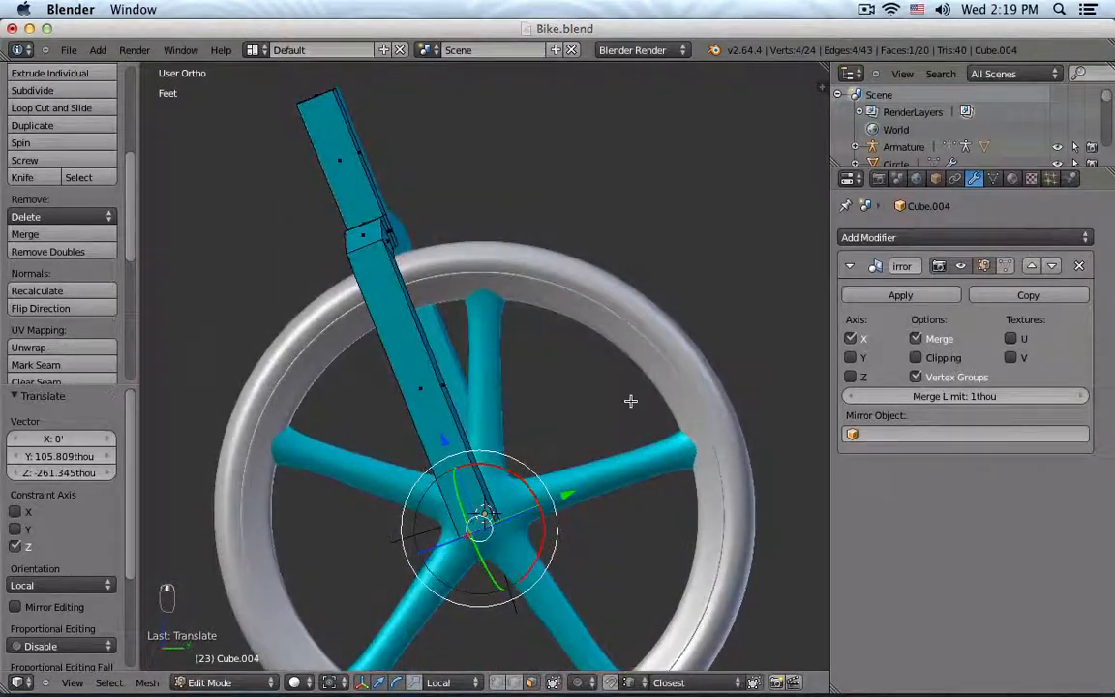
key("KP_1")
key("KP_3")
key("Tab")
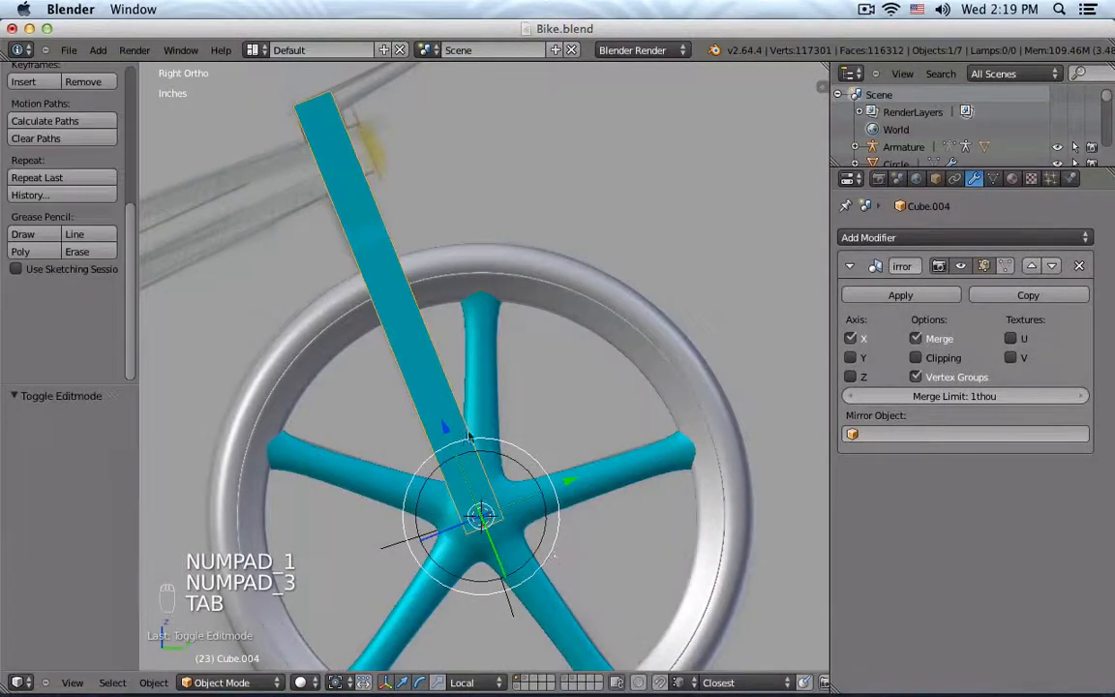
key("a")
key("a")
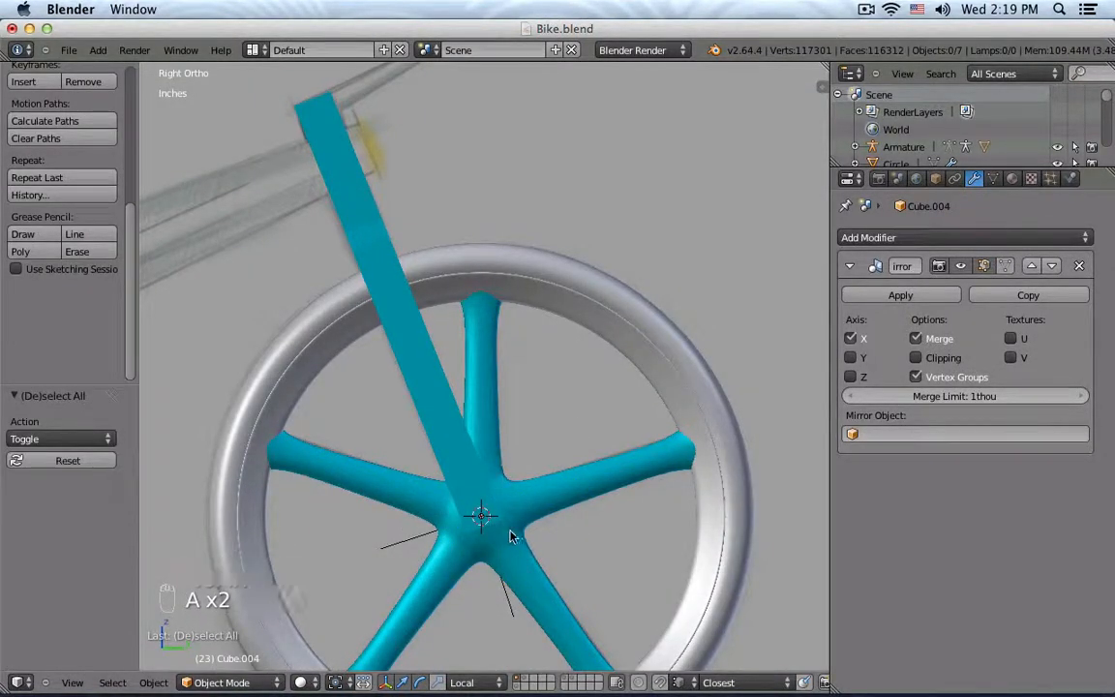
Slide the leg's lower end face slightly along its local Y axis at the wheel hub.
key("Tab")
middle_click_drag(512, 516, 501, 381, "shift")
key("g")
key("y")
key("y")
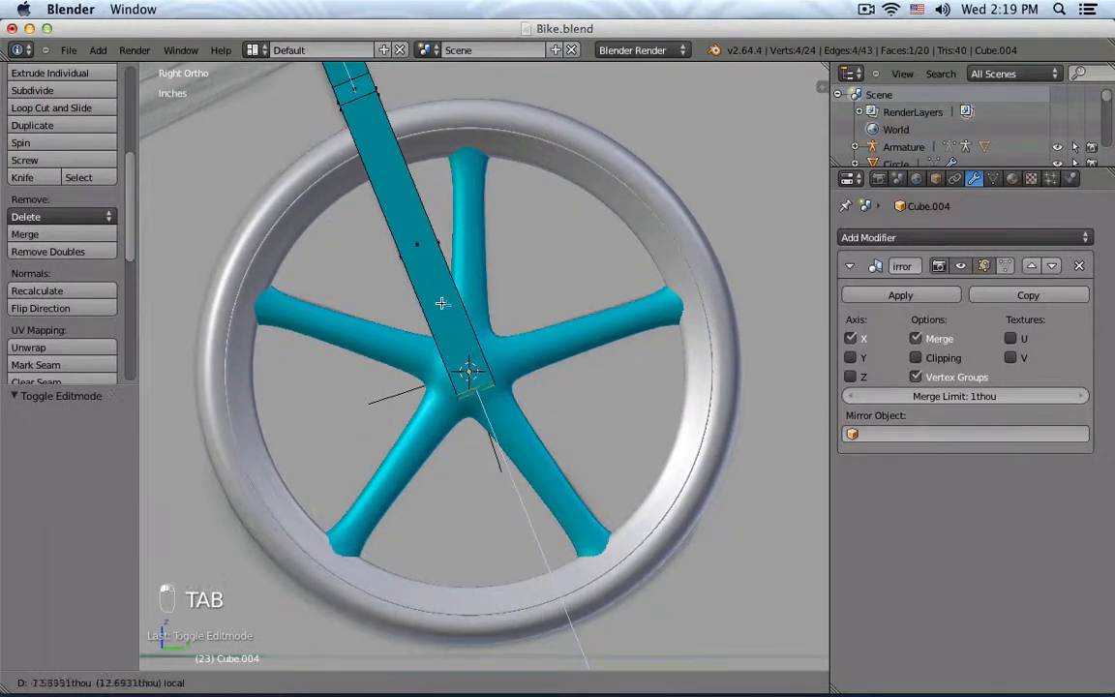
left_click(444, 306)
mouse_move(548, 290)
middle_mouse_down()
mouse_move(490, 226)
mouse_move(529, 341)
mouse_move(495, 336)
mouse_move(489, 299)
mouse_move(489, 308)
middle_mouse_up()
key("Tab")
scroll(488, 305, "up", 2)
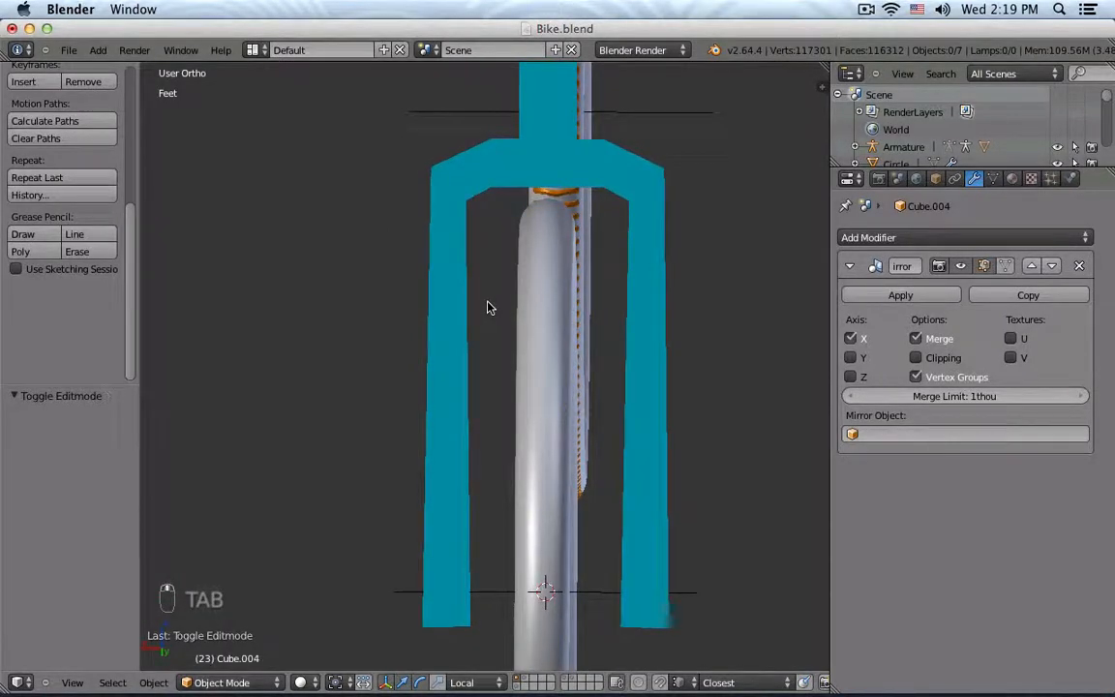
In vertex selection mode, select the corner loop at the top of the leg and lower it about 29 thou along local Z.
key("Tab")
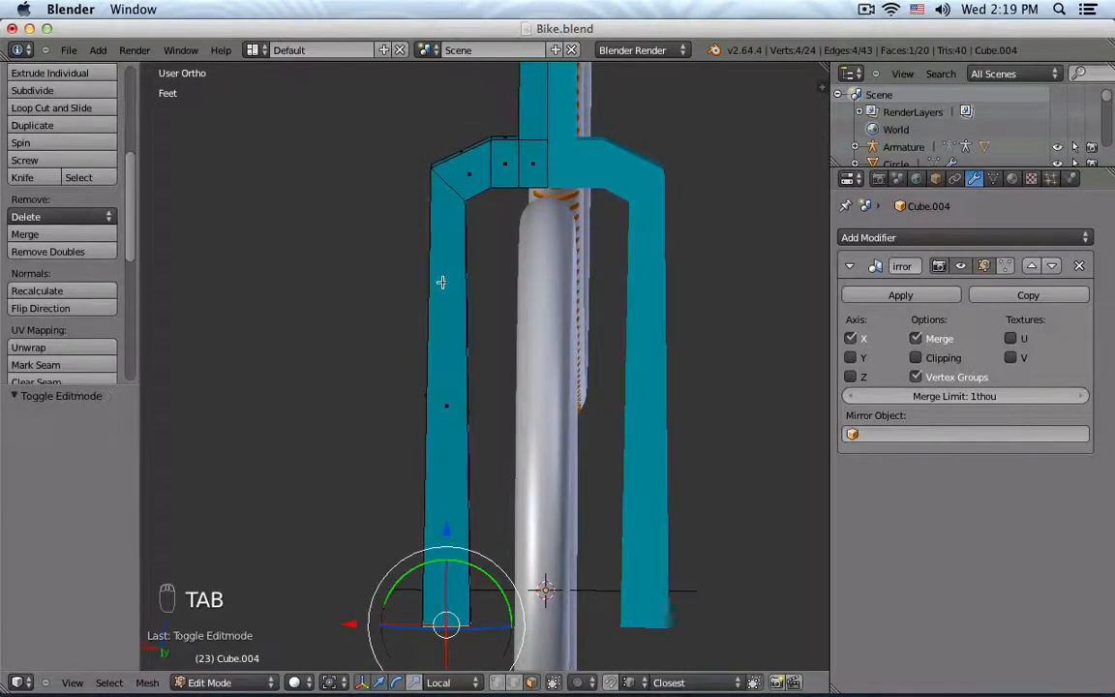
left_click(498, 683)
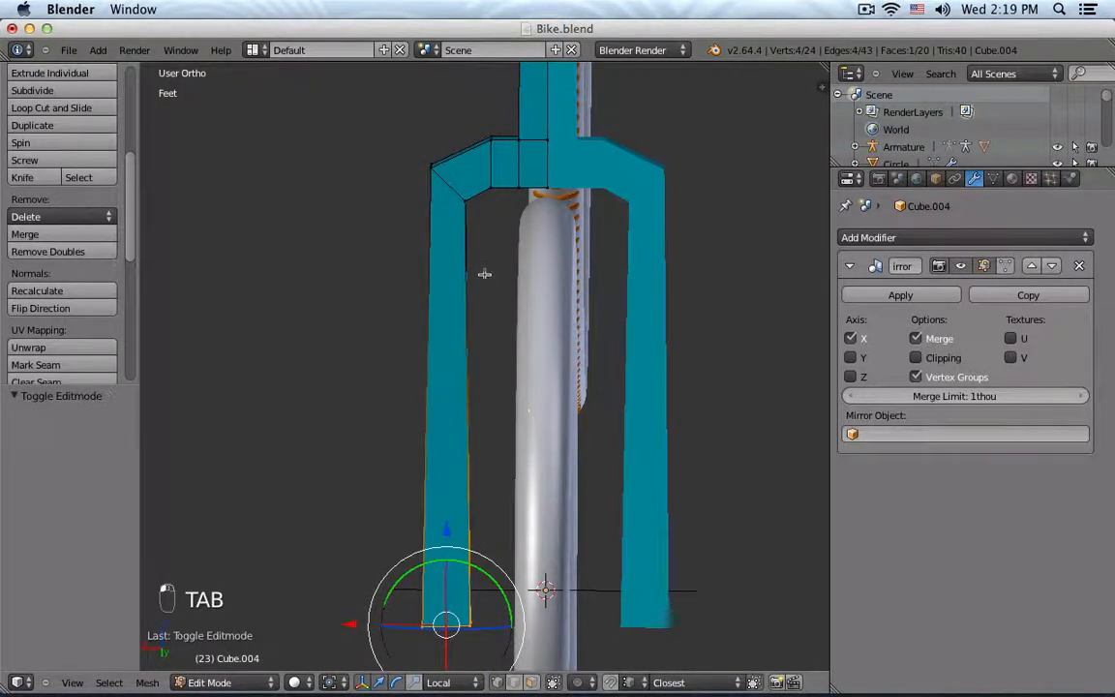
key("a")
key("a")
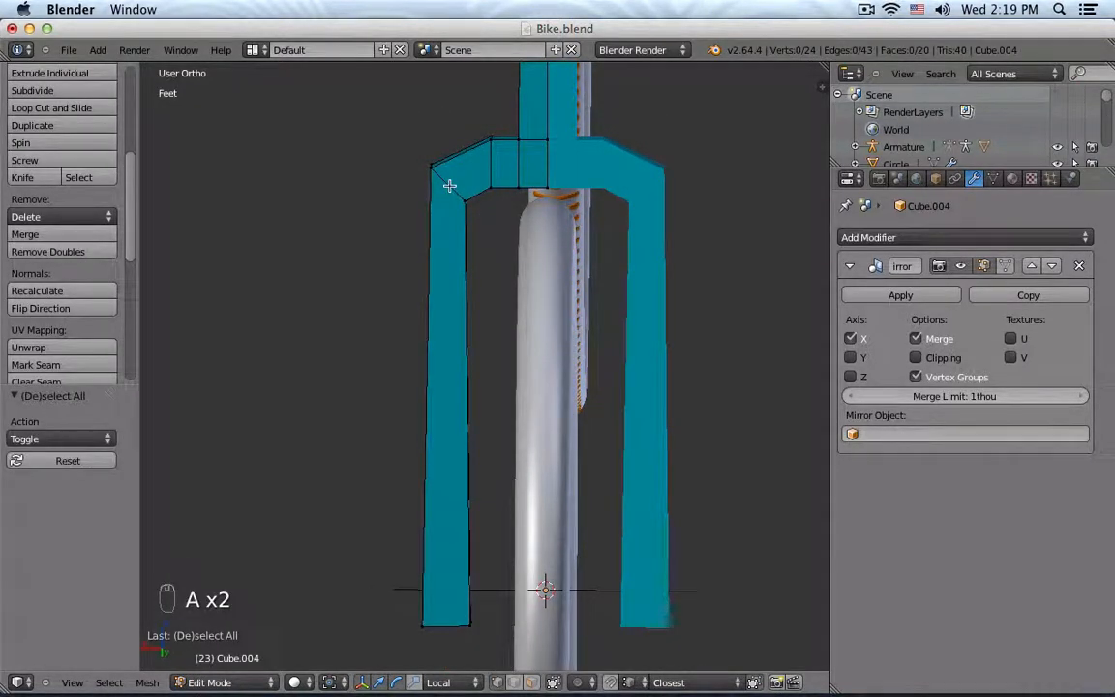
right_click(449, 185)
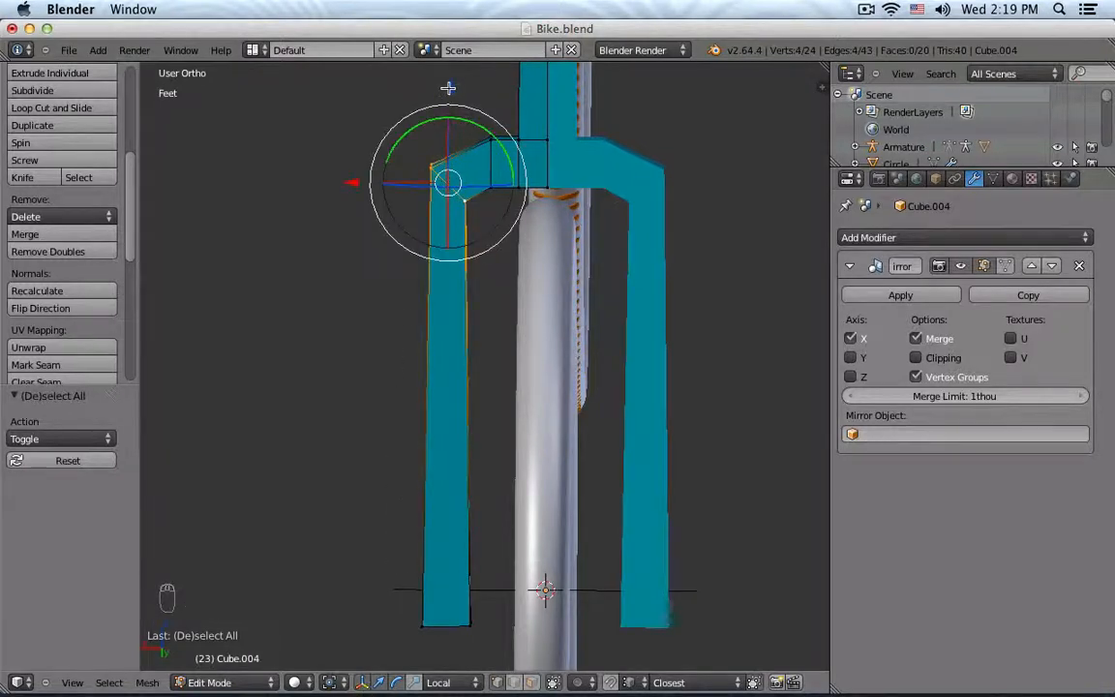
key("g")
key("z")
key("z")
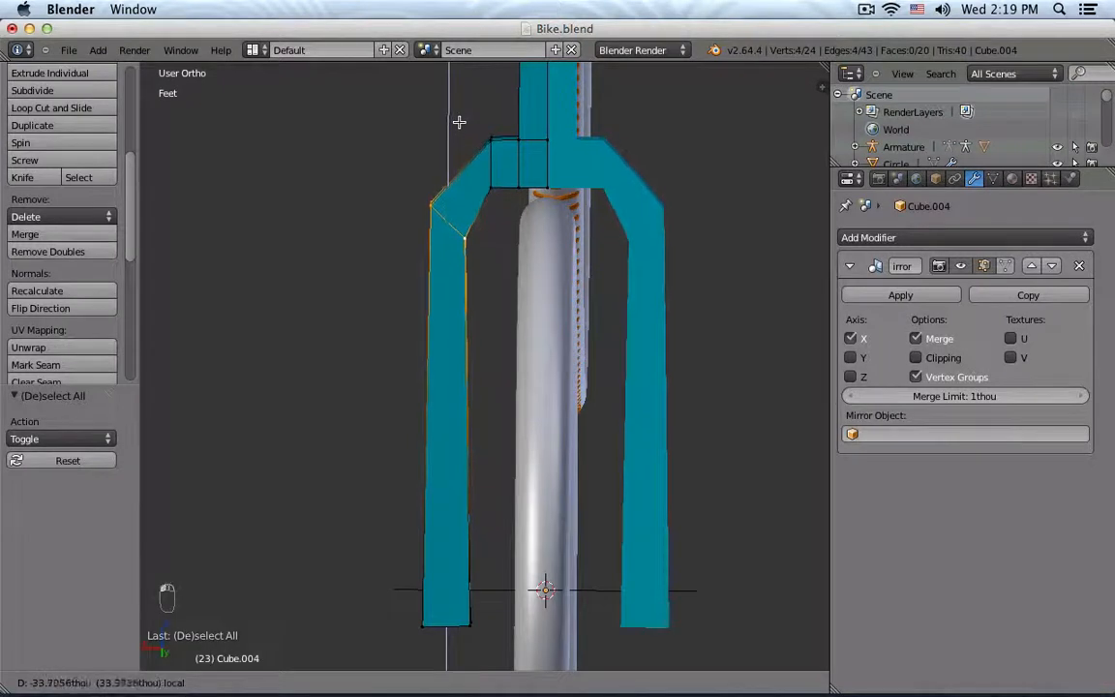
left_click(463, 126)
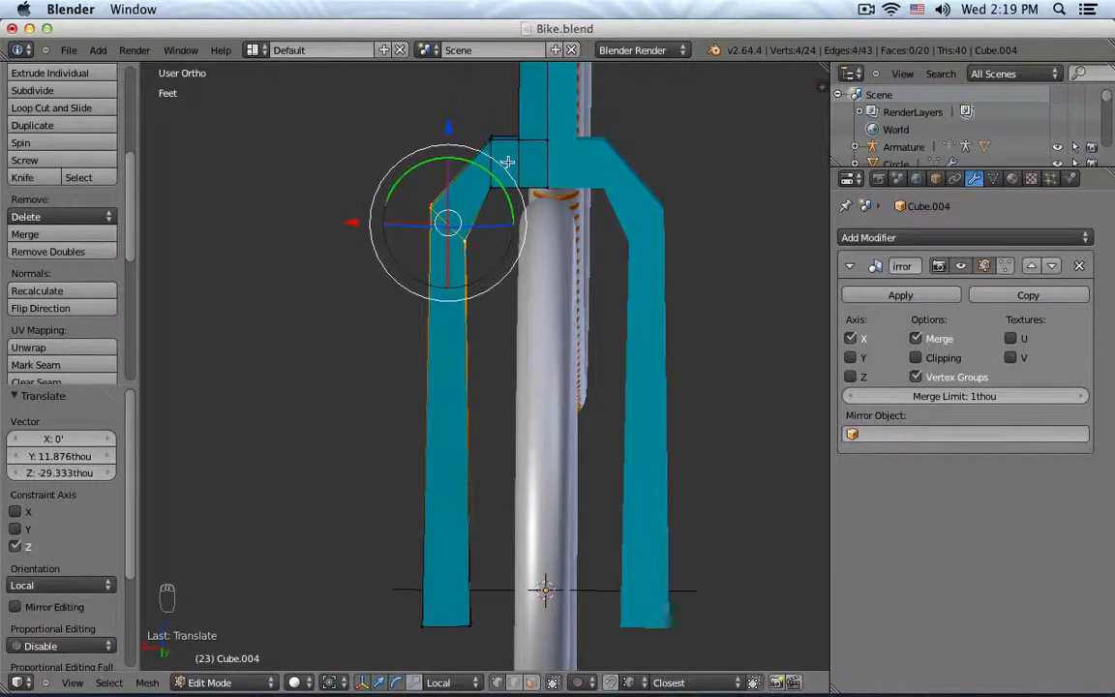
Select the crossbar's next edge loop, shift it about 6.9 thou along local X, and rotate it about 27.5° around local Y.
key("a")
right_click(492, 160, "alt")
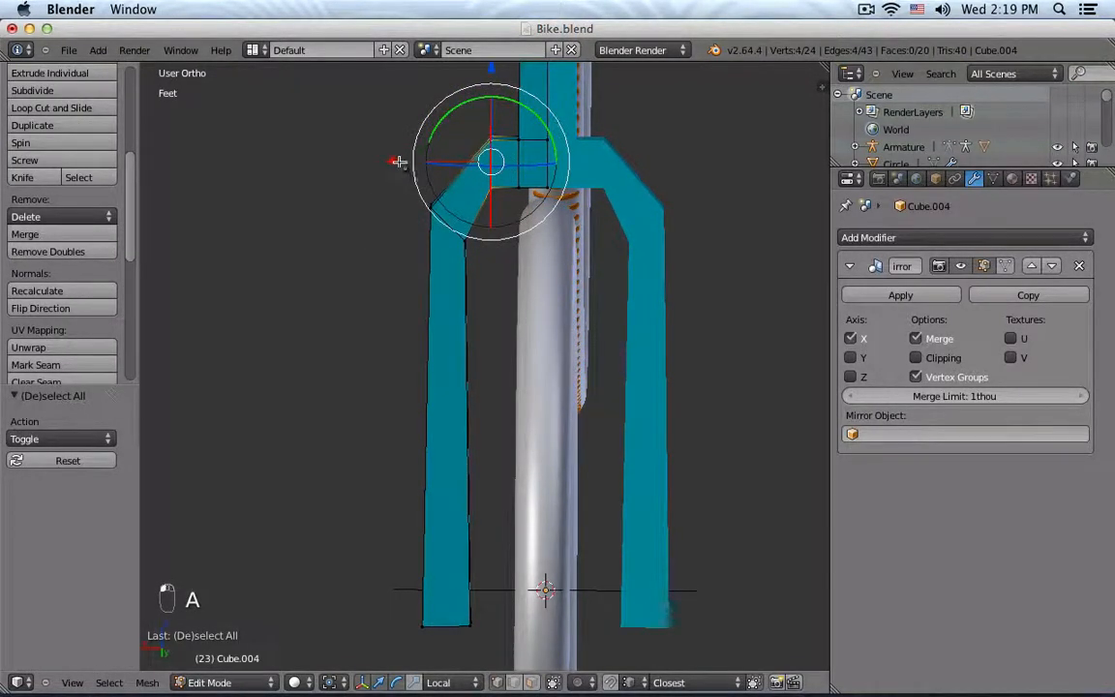
left_click_drag(398, 162, 443, 146)
scroll(482, 192, "up", 3)
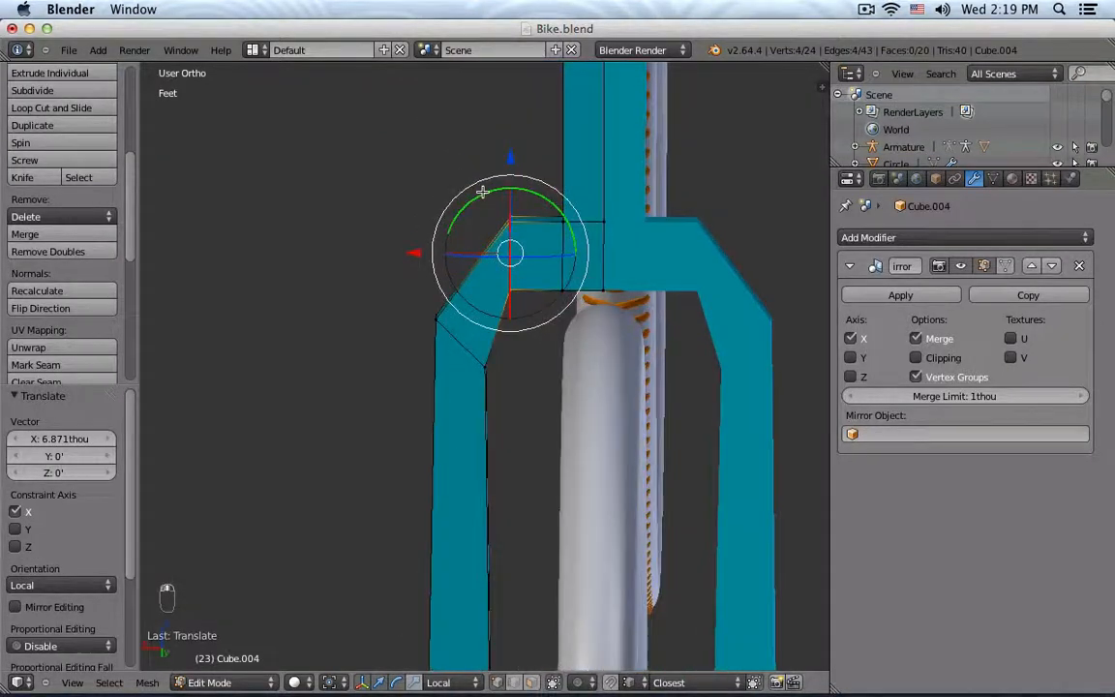
mouse_move(482, 192)
left_mouse_down()
mouse_move(463, 211)
mouse_move(478, 201)
left_mouse_up()
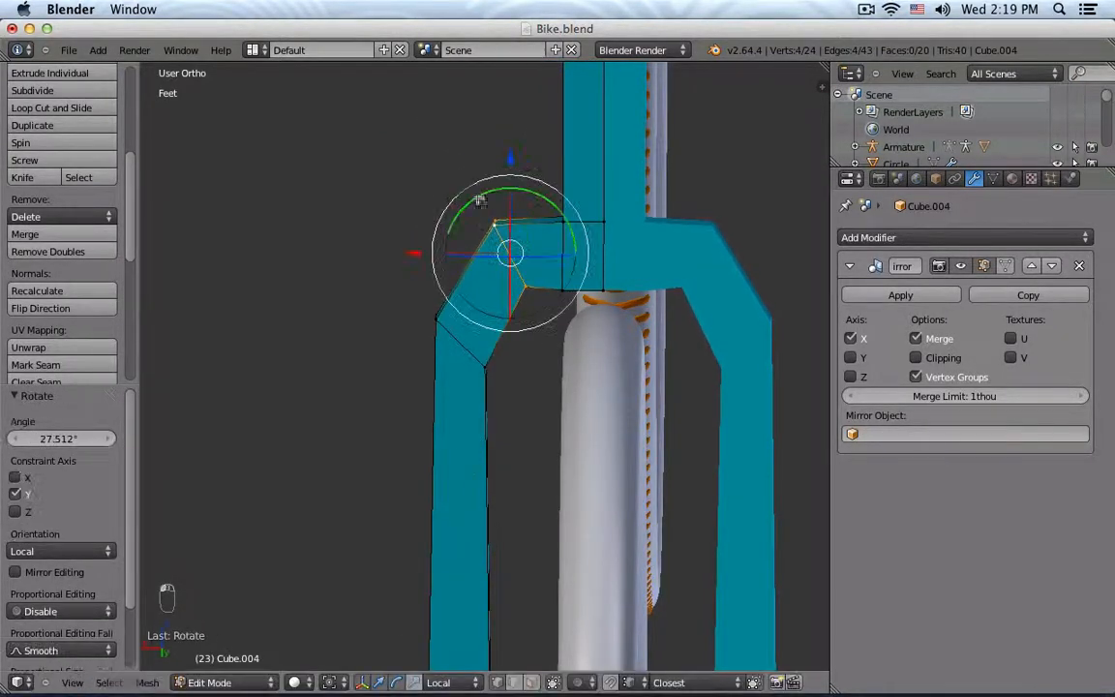
Lower the rotated crossbar loop about 6.2 thou along local Z, then nudge it further outward and down to round the shoulder.
left_click_drag(510, 157, 509, 177)
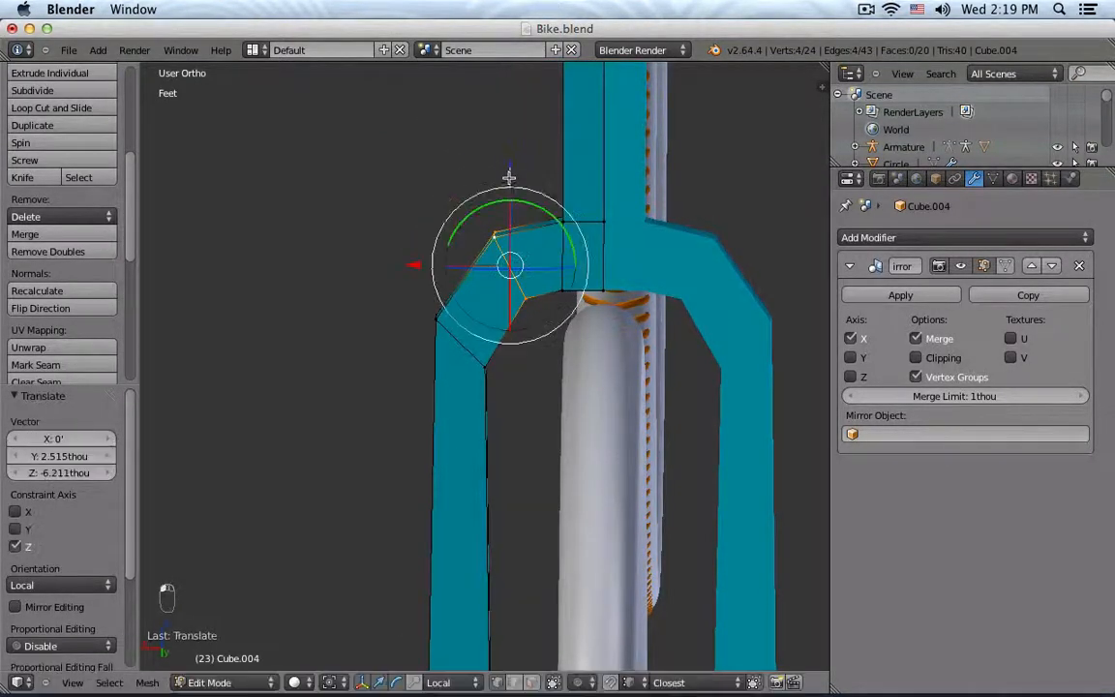
mouse_move(438, 259)
left_mouse_down()
mouse_move(418, 266)
mouse_move(435, 261)
left_mouse_up()
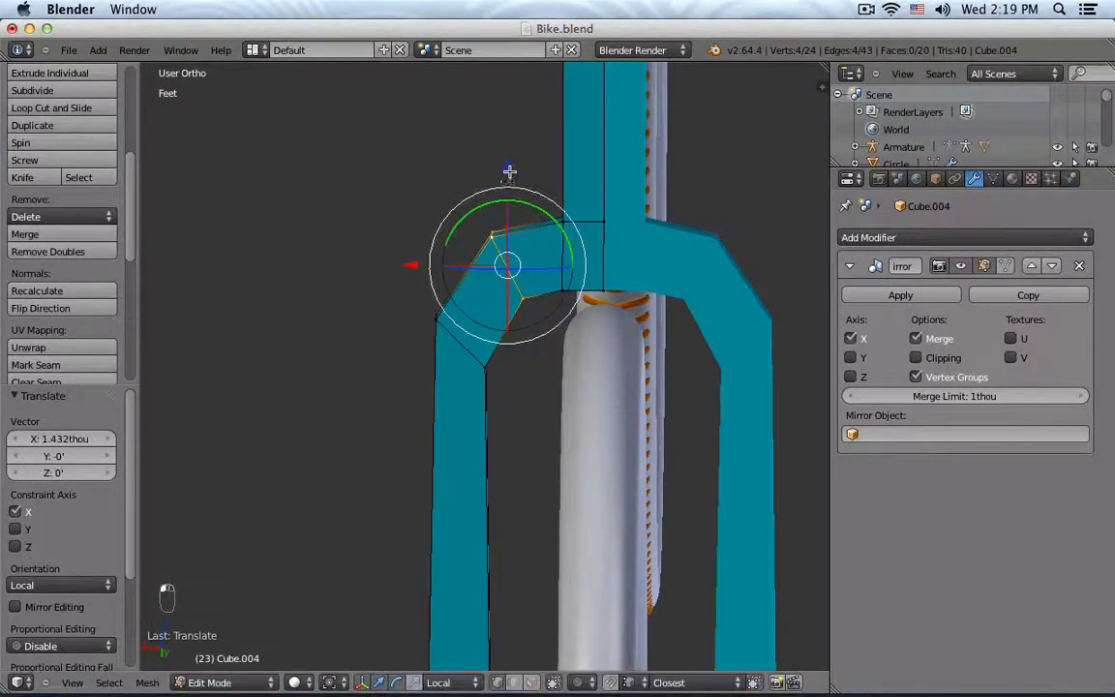
left_click_drag(510, 174, 509, 180)
mouse_move(417, 269)
left_mouse_down()
mouse_move(408, 276)
mouse_move(418, 278)
left_mouse_up()
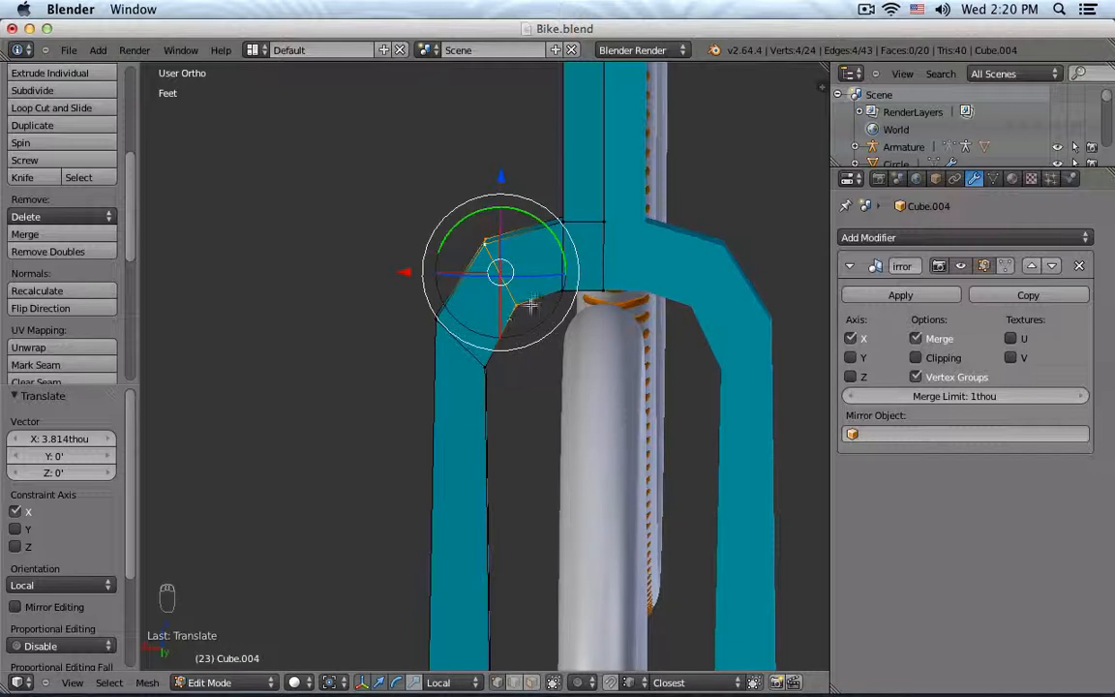
key("Tab")
scroll(528, 208, "down", 3)
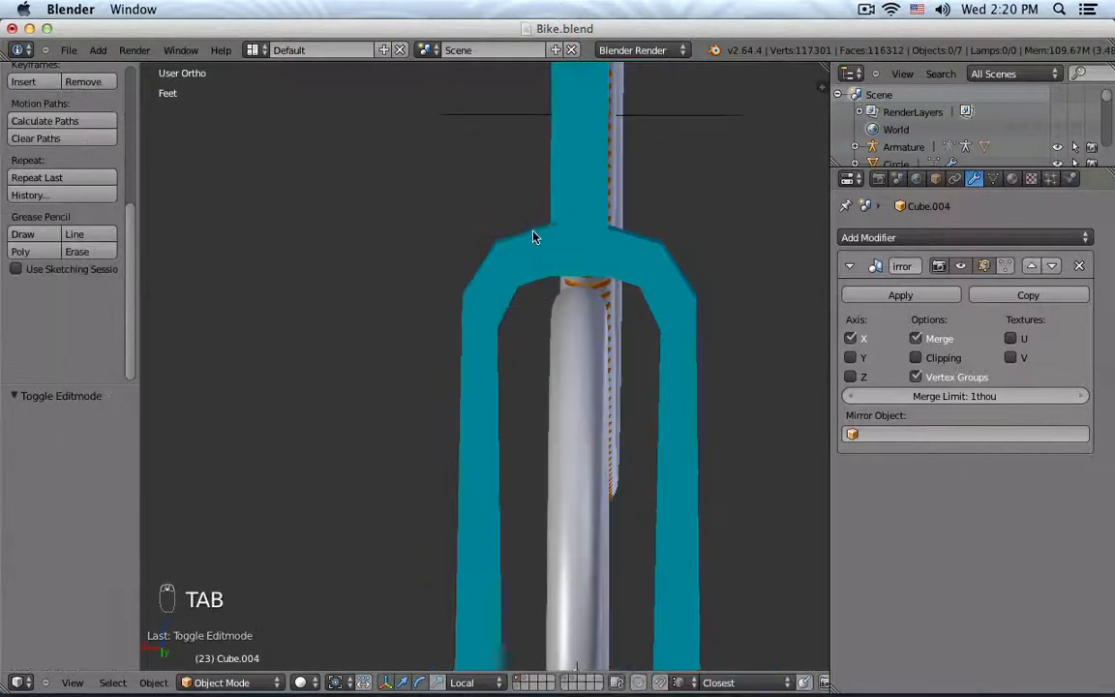
scroll(542, 234, "down", 2, "shift")
Select the corner loop at the top of the leg and rotate it around local Y to even out the leg's width.
key("Tab")
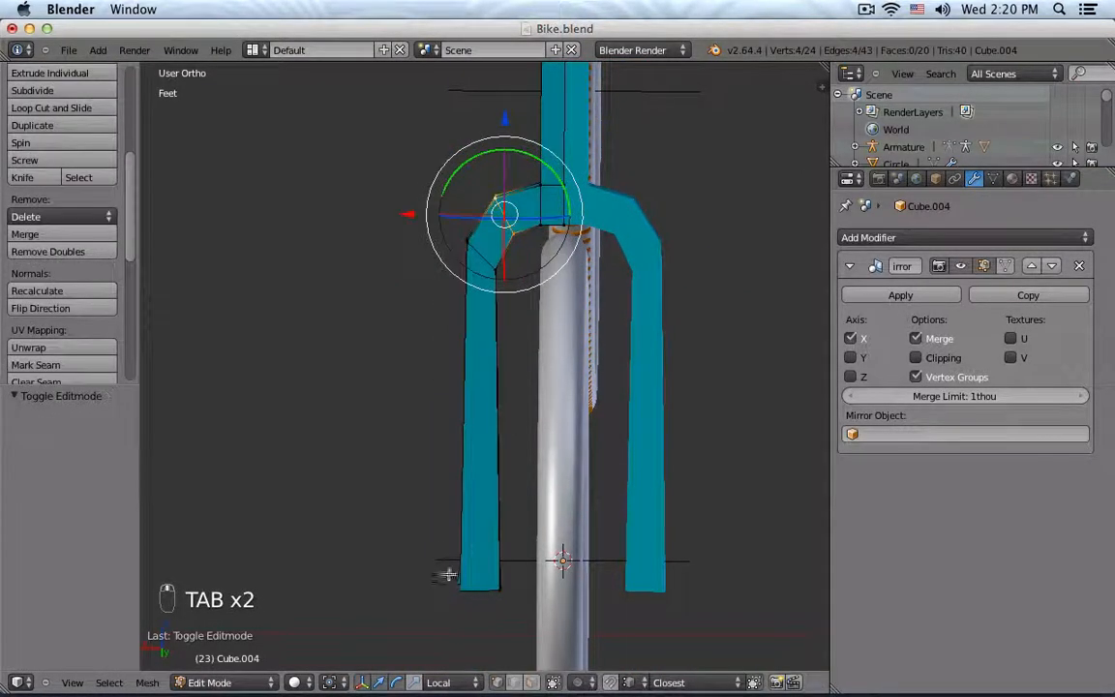
key("a")
key("a")
key("a")
scroll(489, 290, "up", 3)
right_click(481, 249)
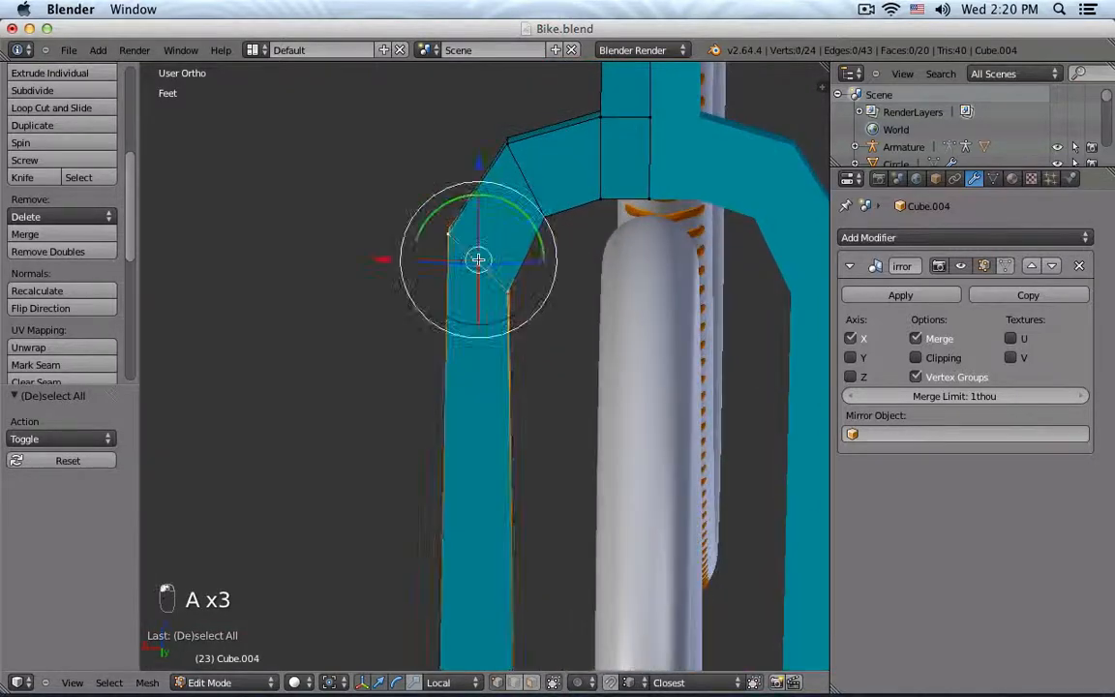
left_click_drag(459, 195, 438, 209)
key("Tab")
scroll(507, 300, "down", 4)
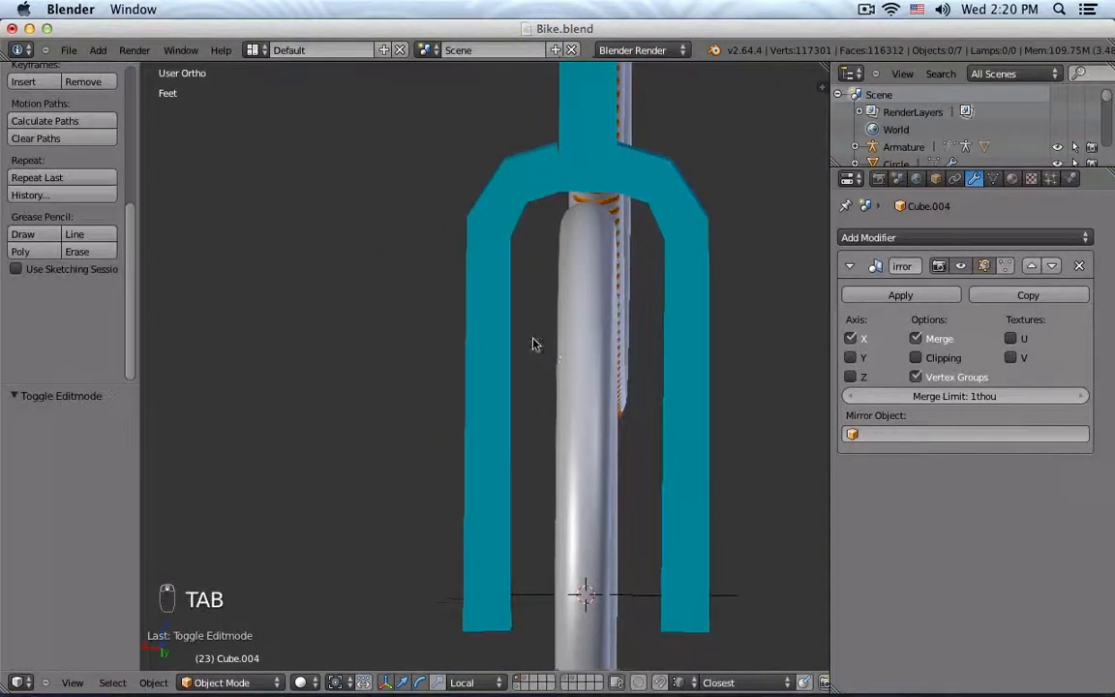
scroll(677, 238, "down", 1)
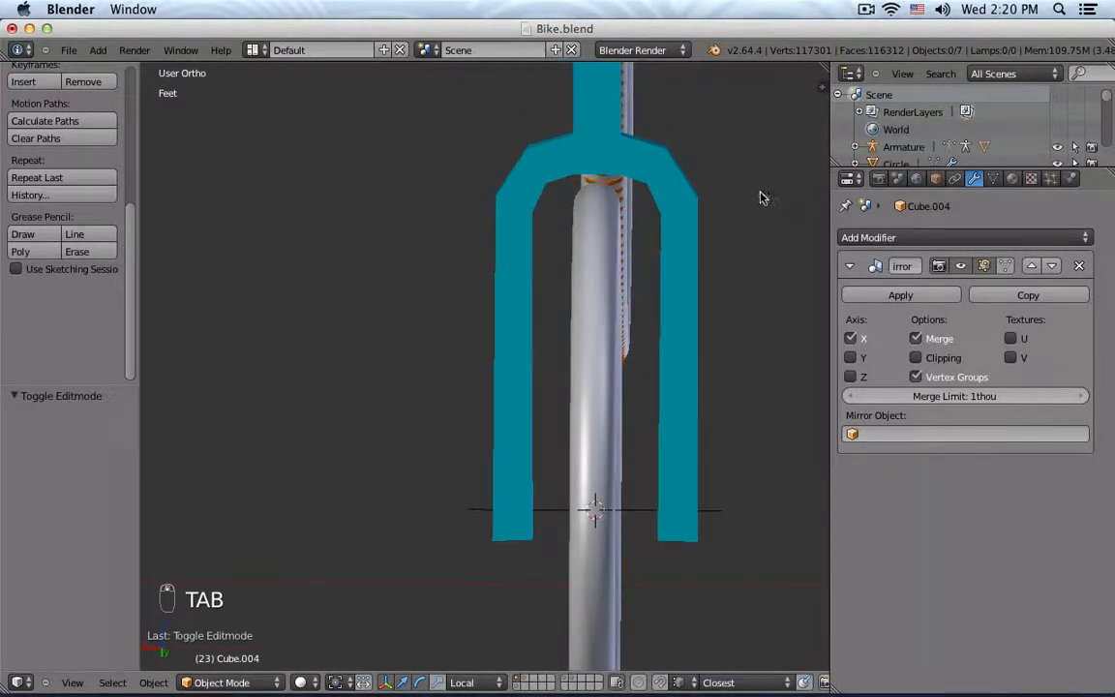
Add a Subdivision Surface modifier to the fork and collapse the settings of both modifiers.
middle_click_drag(762, 196, 728, 251, "shift")
left_click(924, 238)
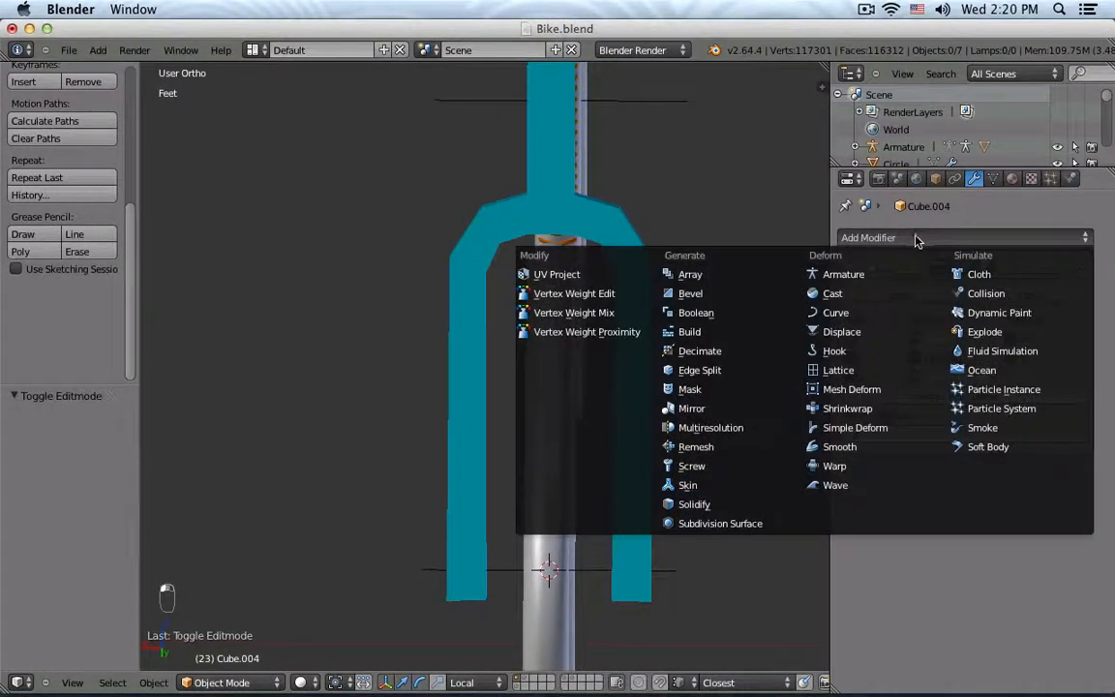
left_click(724, 525)
left_click(850, 267)
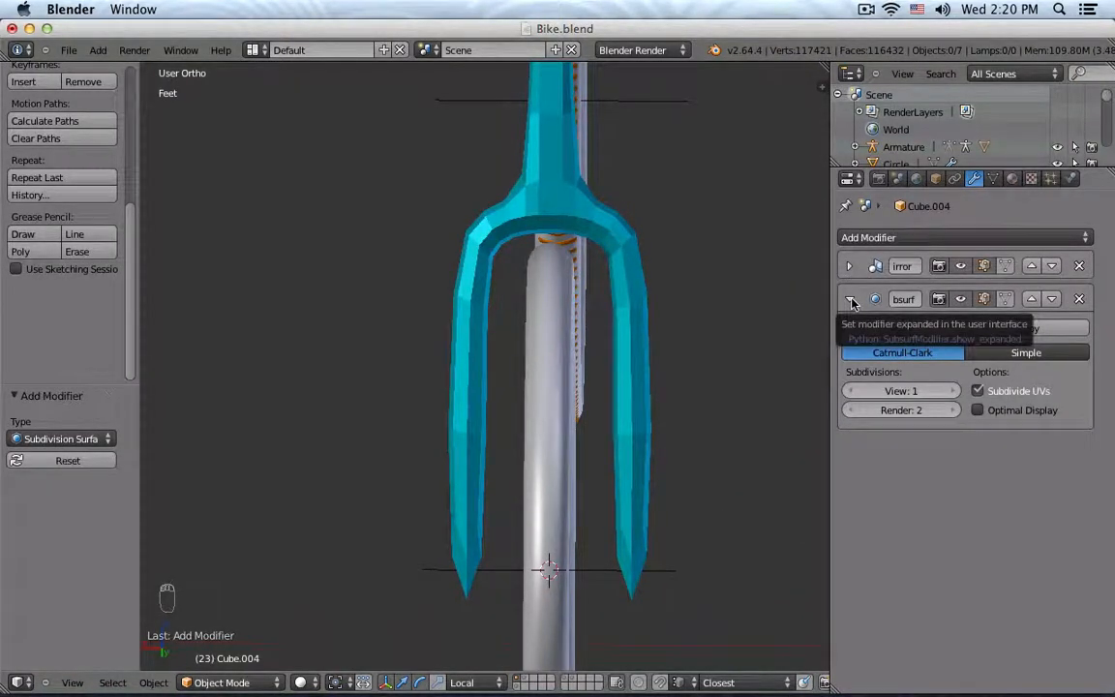
left_click(850, 299)
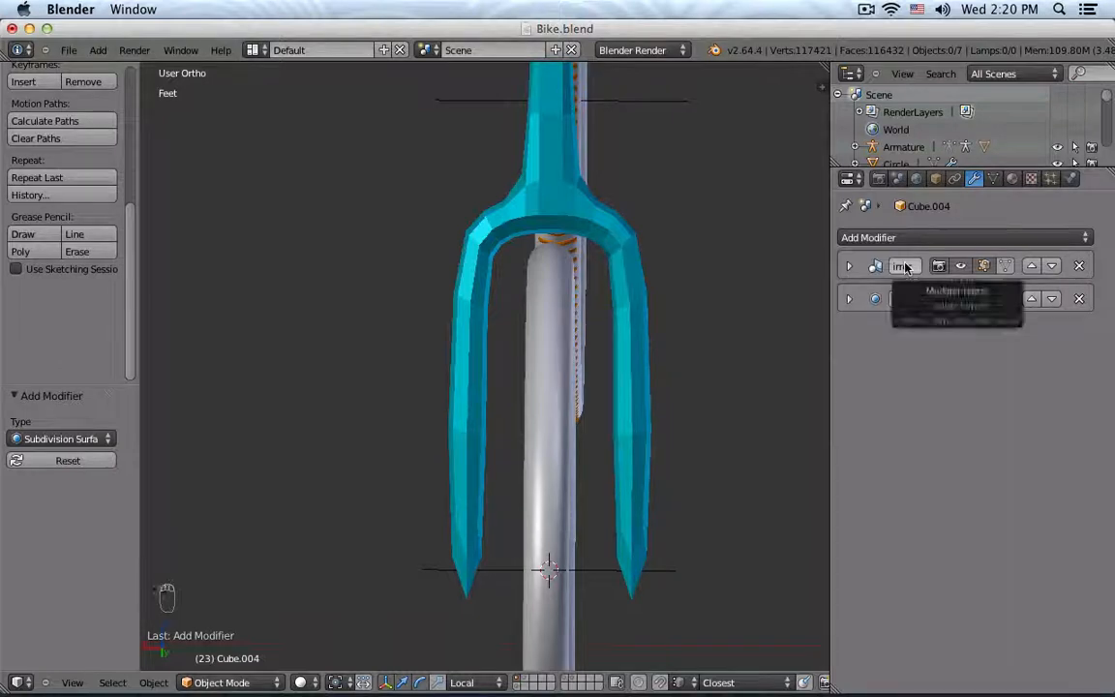
Place the Subdivision Surface modifier above the Mirror modifier and set its view subdivisions to 2.
scroll(643, 220, "up", 5, "shift")
scroll(644, 228, "down", 6)
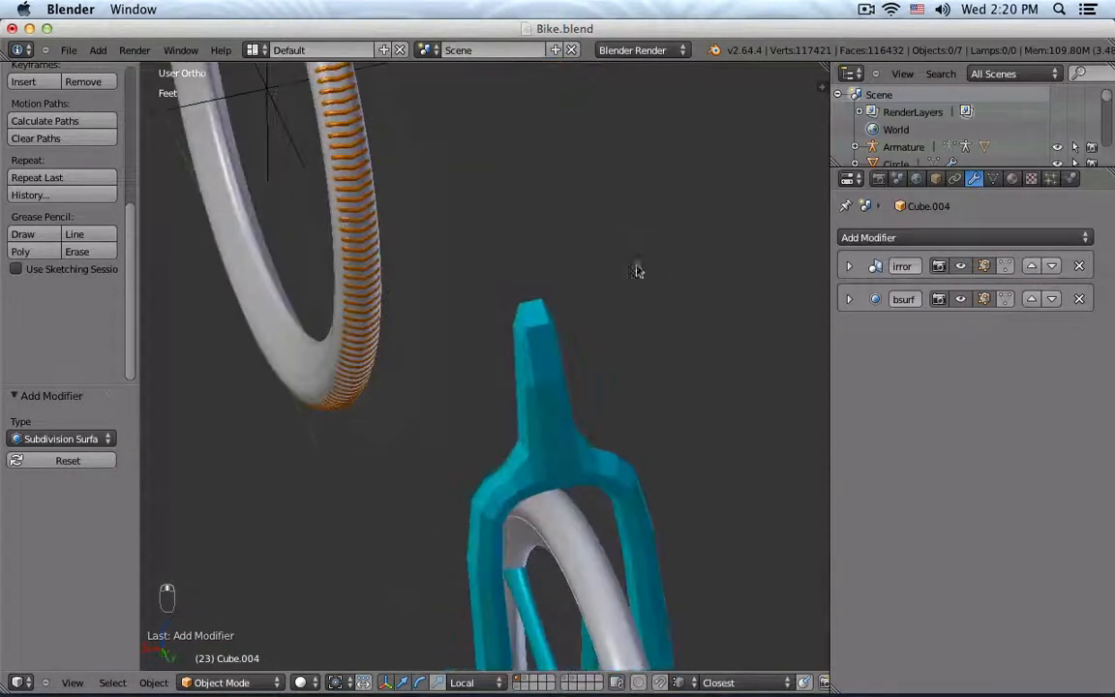
left_click(1030, 298)
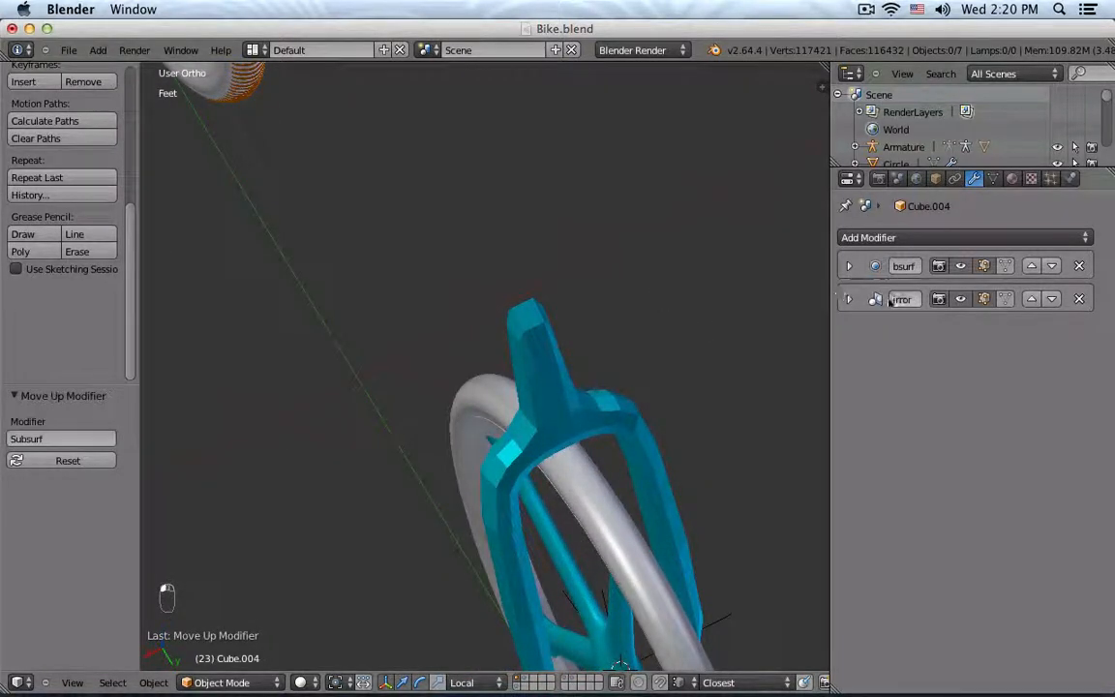
left_click(849, 266)
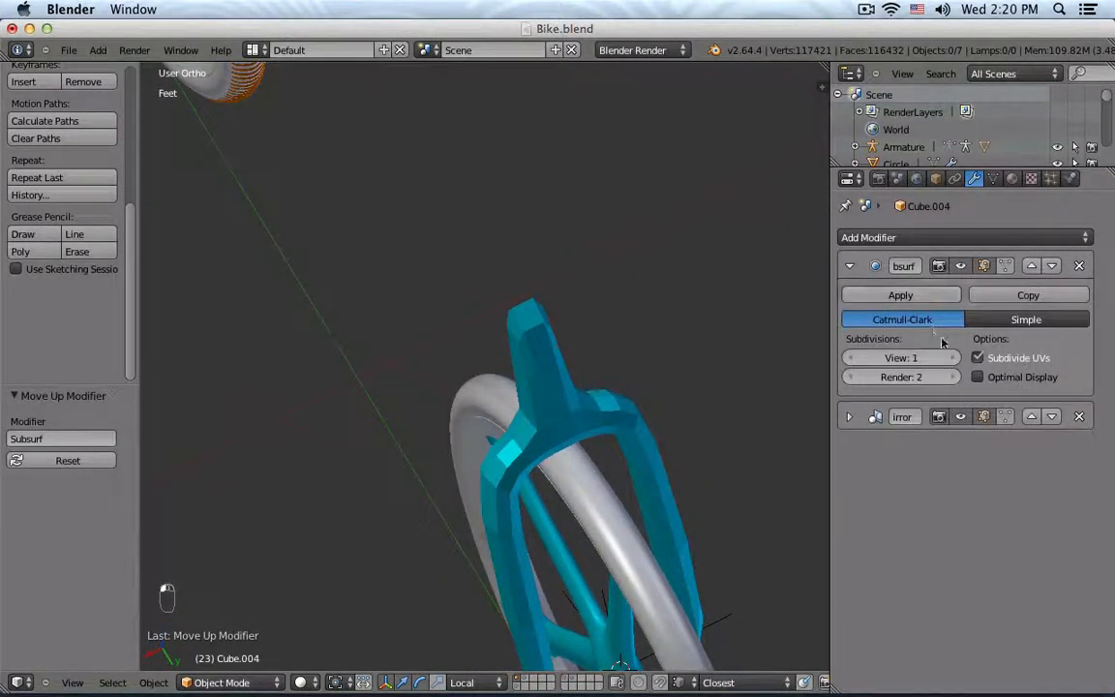
key("ctrl+2")
Delete the edge joining the two mirror-seam vertices at the upper end of the fork's stem.
key("Tab")
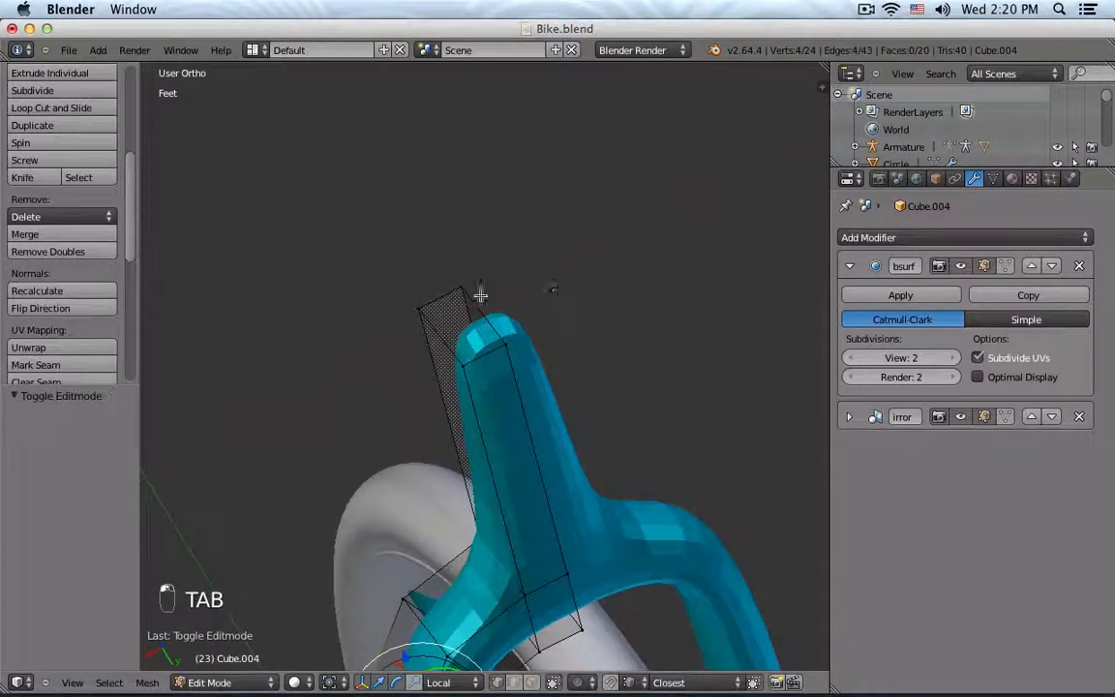
right_click(462, 287)
scroll(502, 343, "up", 4)
right_click(362, 339, "shift")
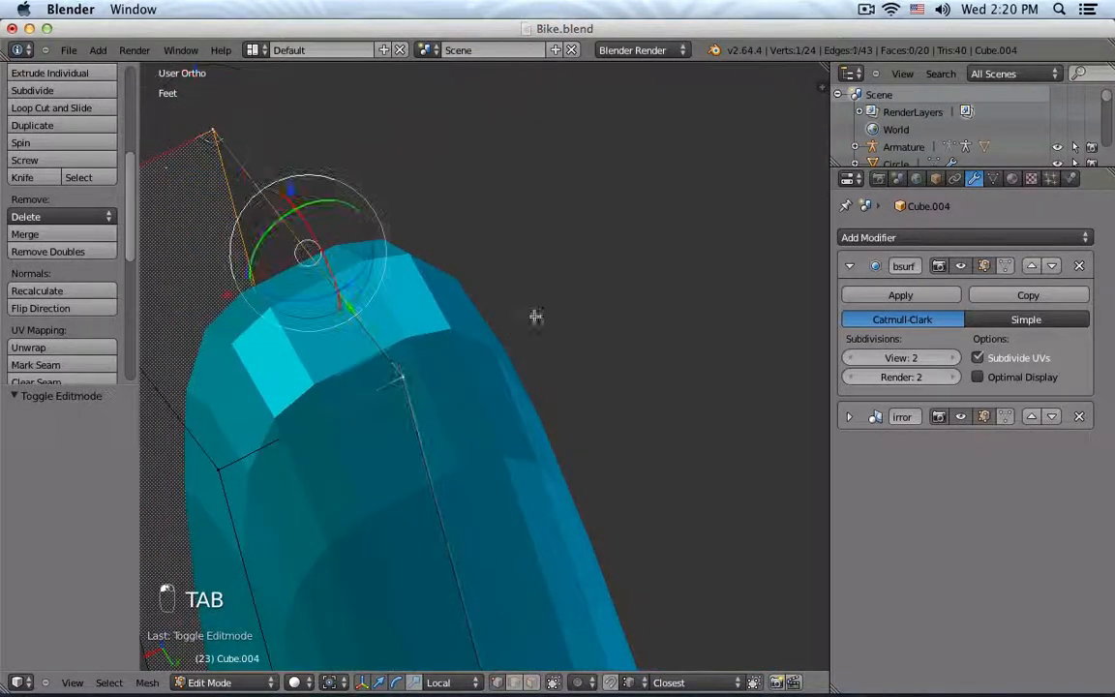
middle_click_drag(535, 316, 562, 259)
key("x")
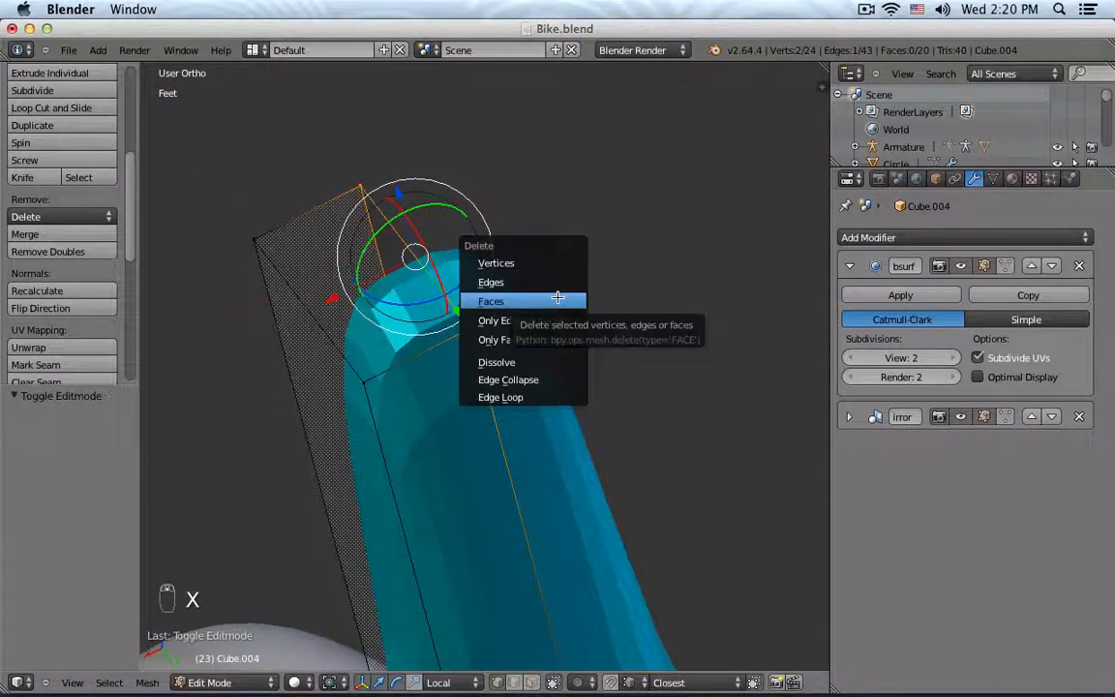
left_click(553, 282)
scroll(571, 275, "down", 5)
key("Tab")
middle_click_drag(663, 318, 674, 217)
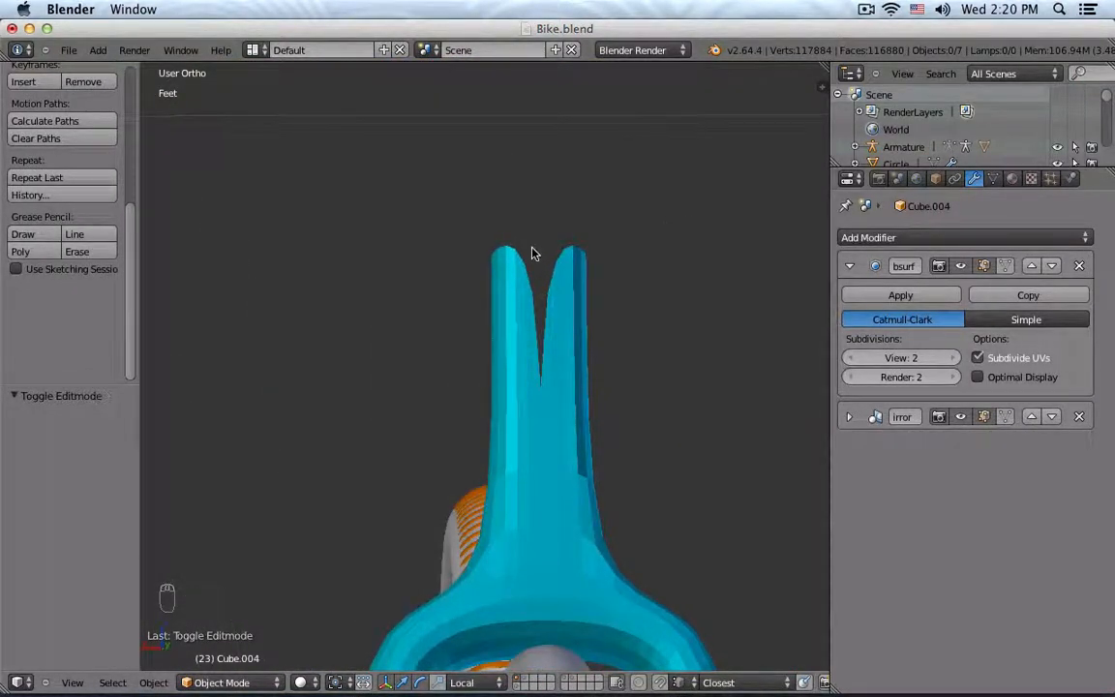
Place the Mirror modifier above the Subdivision Surface modifier and expand the Mirror settings.
left_click(1034, 418)
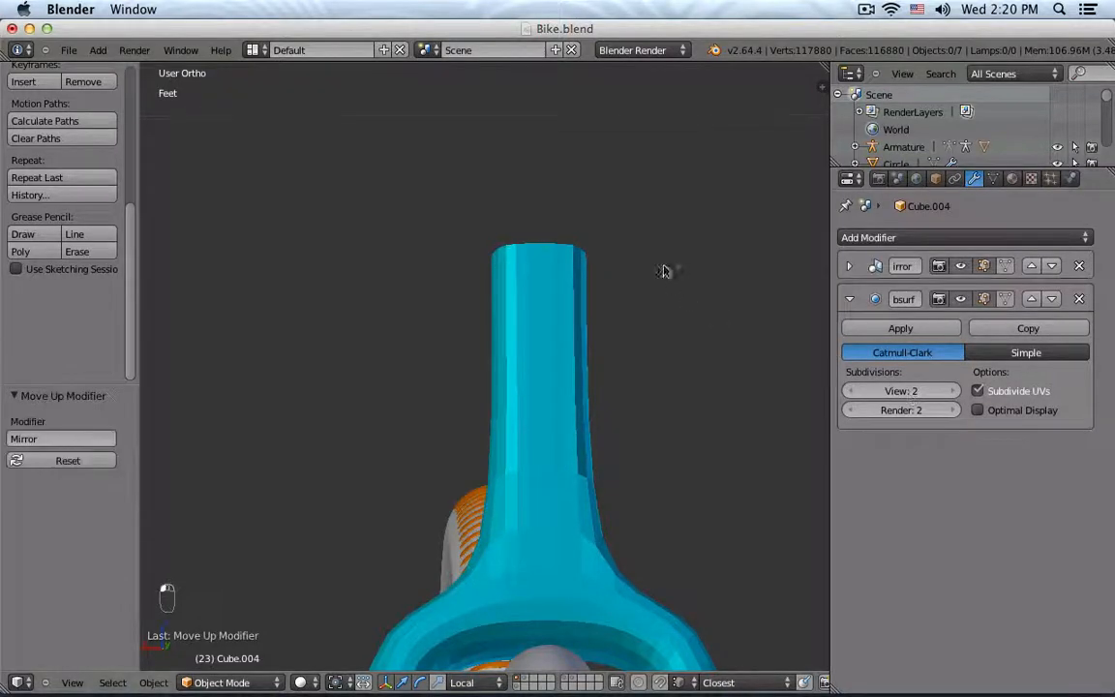
middle_click_drag(665, 266, 581, 295)
key("Tab")
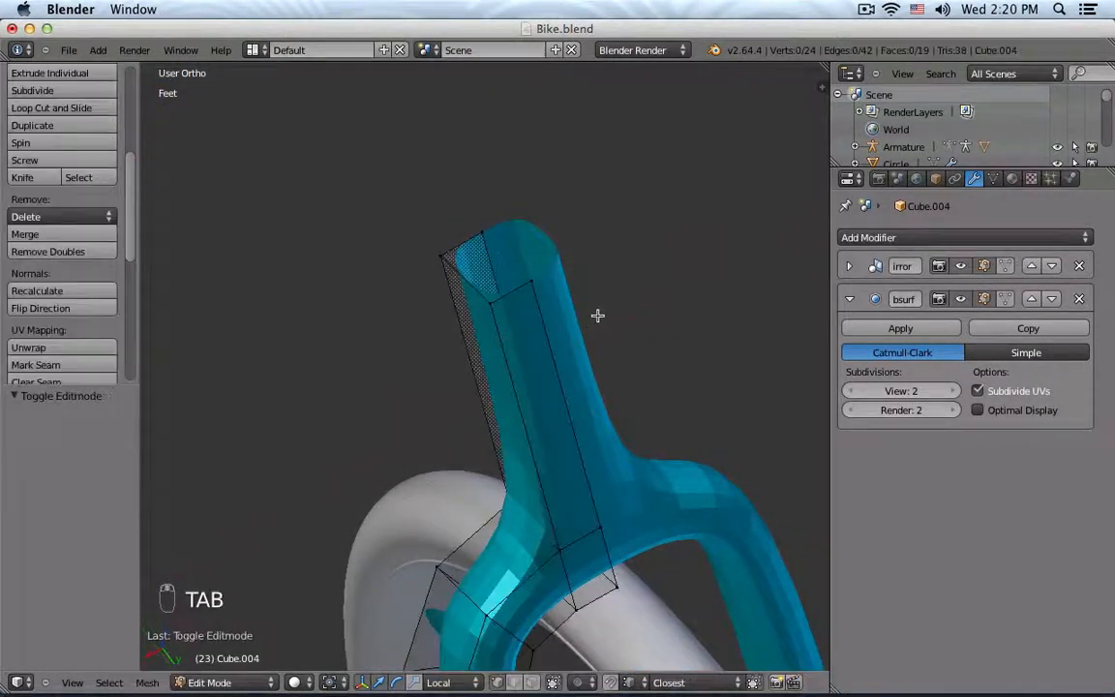
left_click(849, 266)
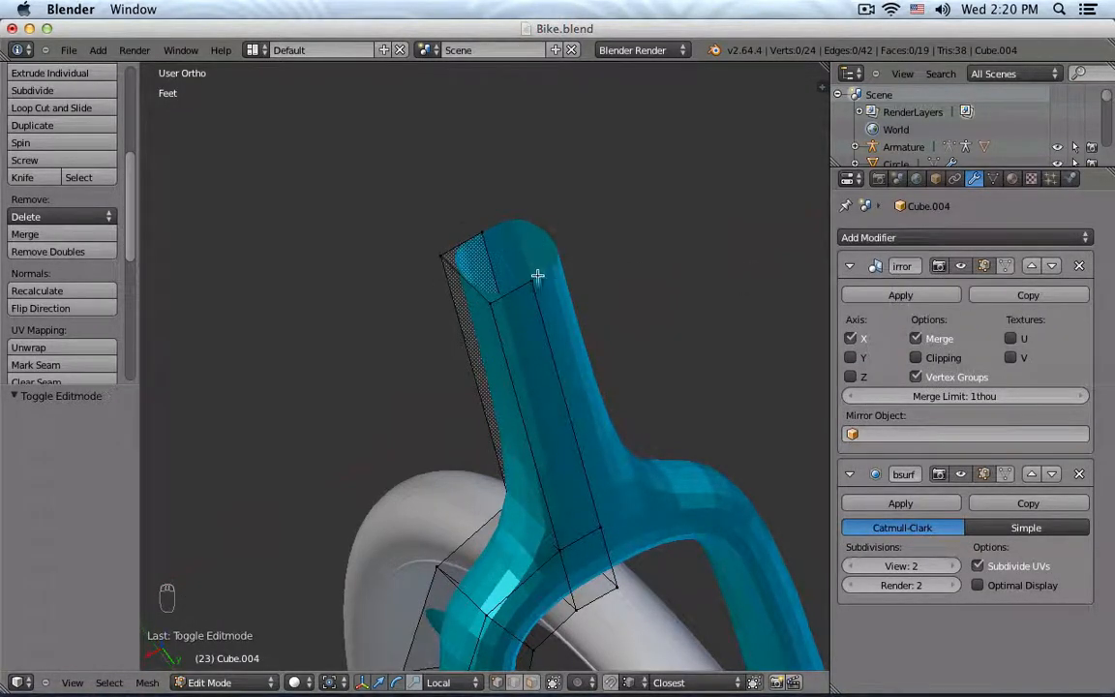
key("Tab")
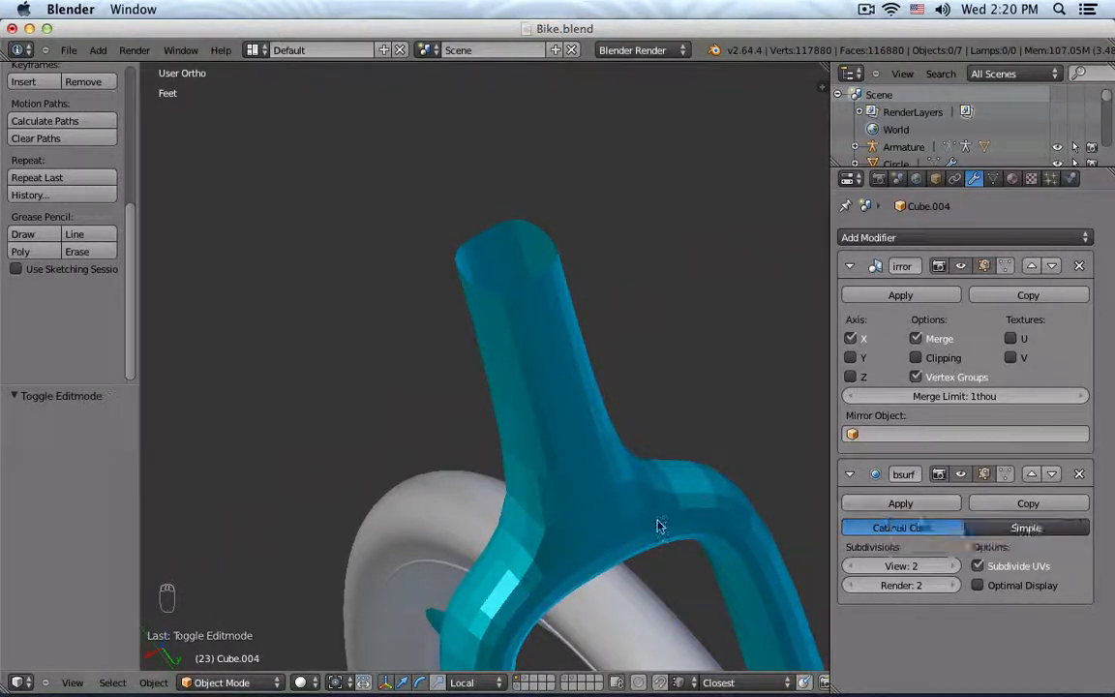
Examine the fork from the front and compare its width with the complete bicycle on the other layer.
middle_click_drag(665, 350, 630, 334)
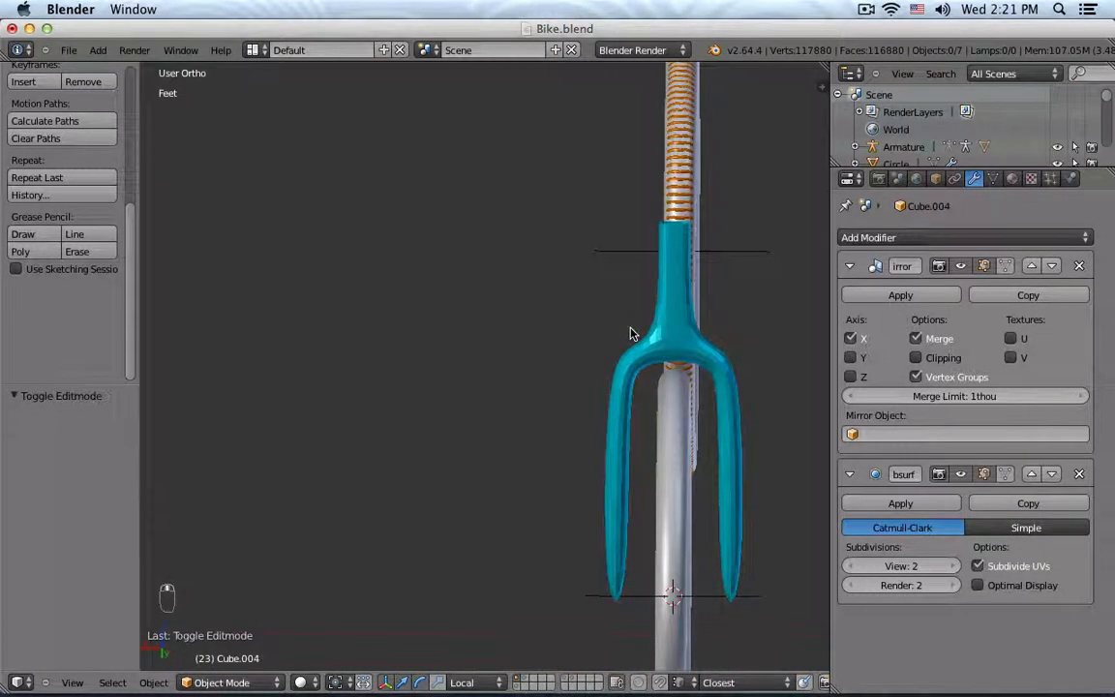
scroll(630, 333, "up", 2)
scroll(659, 380, "down", 2)
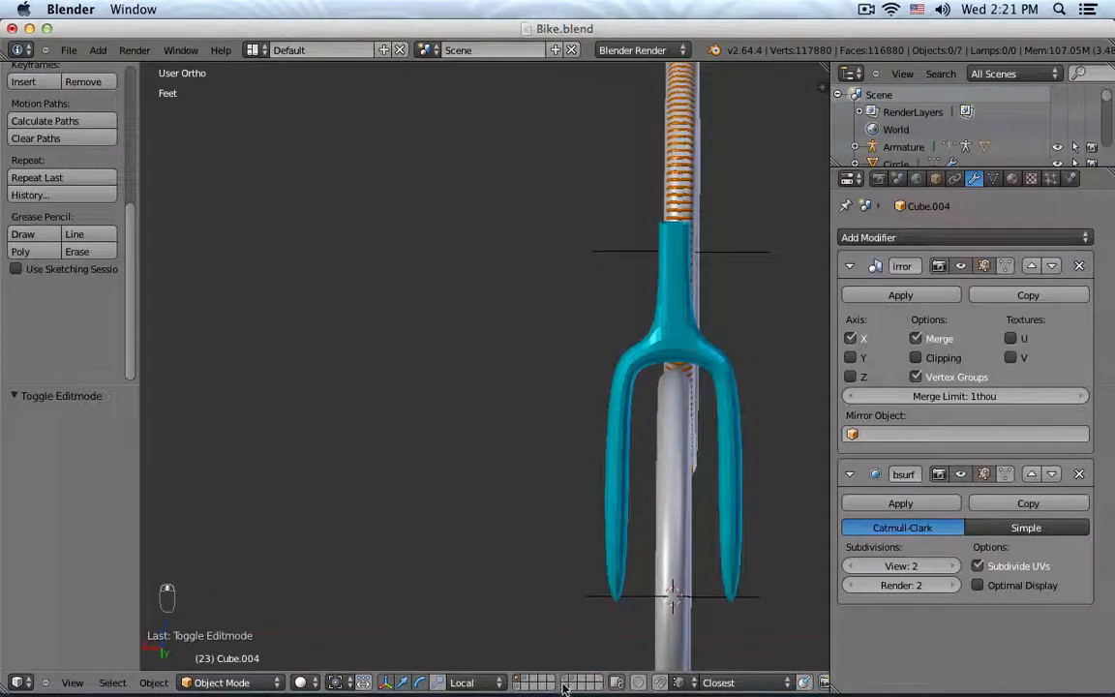
key("KP_Divide")
middle_click_drag(557, 463, 651, 545)
key("KP_5")
scroll(566, 497, "up", 2)
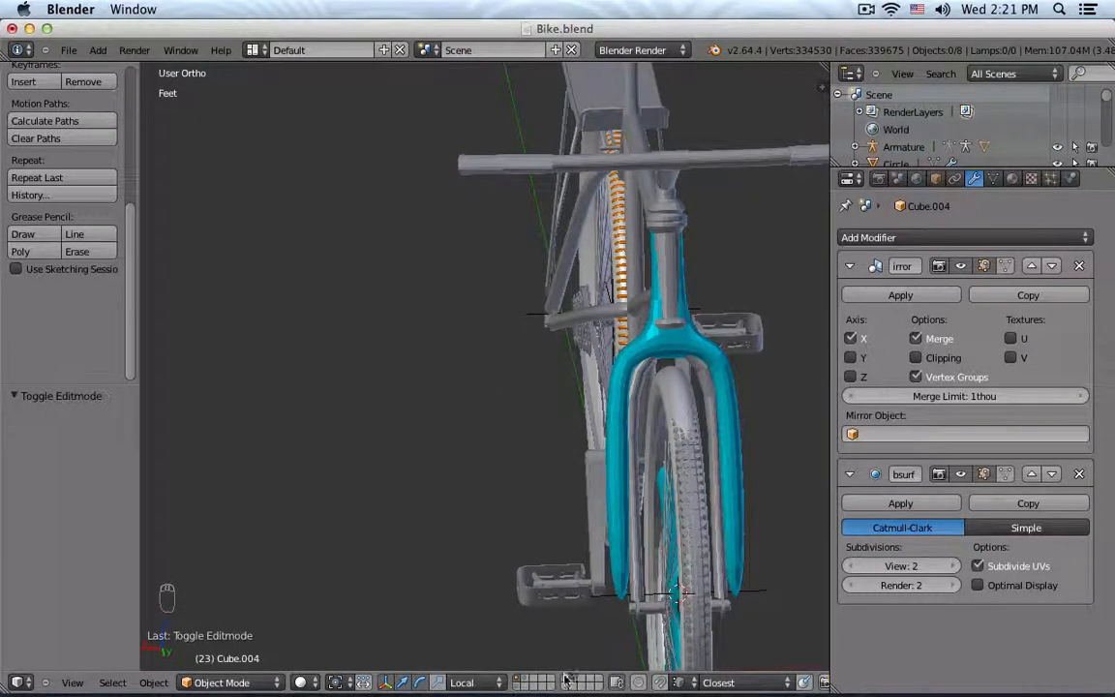
middle_click_drag(573, 683, 558, 226)
Select all leg vertices below the crown and move them inward along local X by about 14 thou and another 7 thou.
key("Tab")
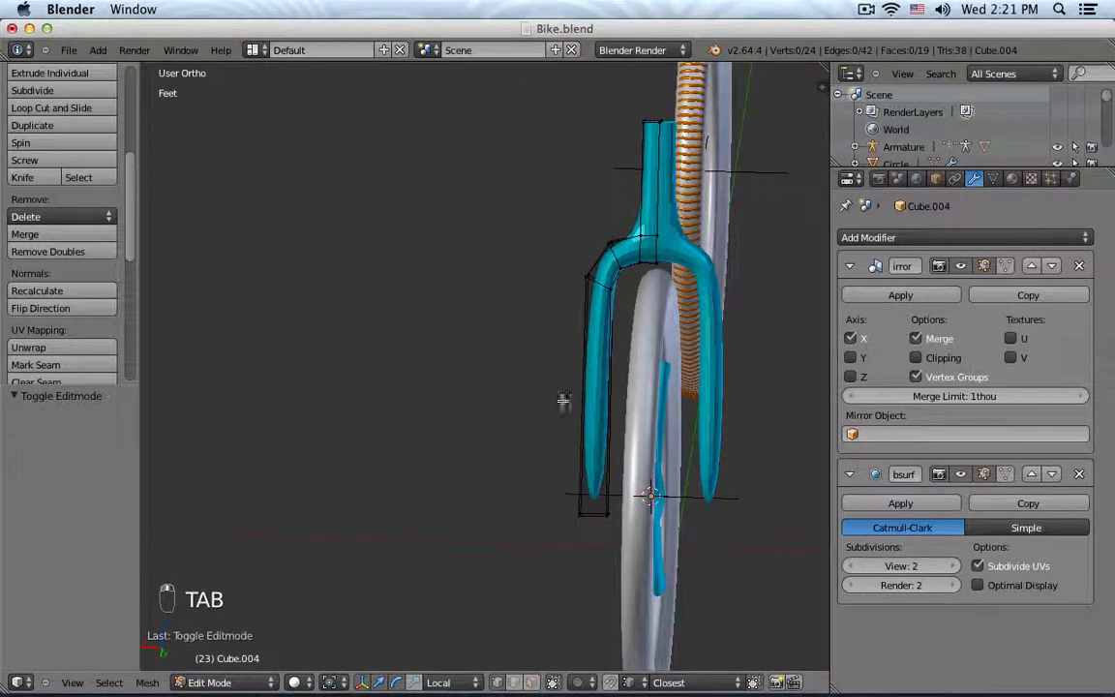
key("b")
key("b")
key("z")
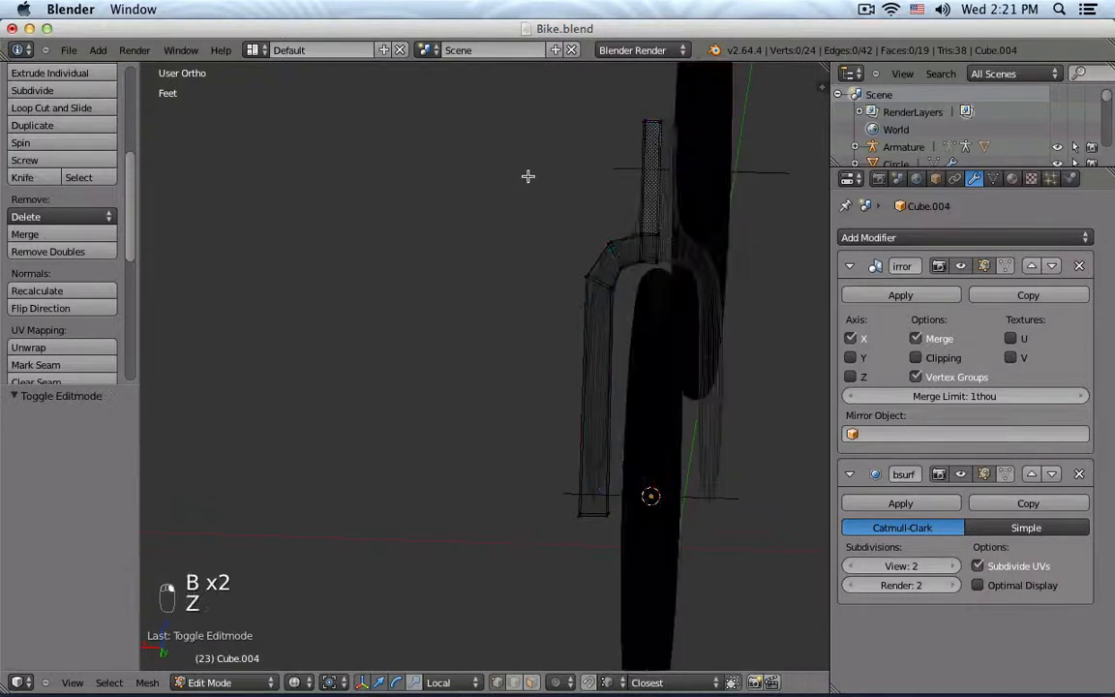
key("b")
left_click_drag(527, 176, 619, 528)
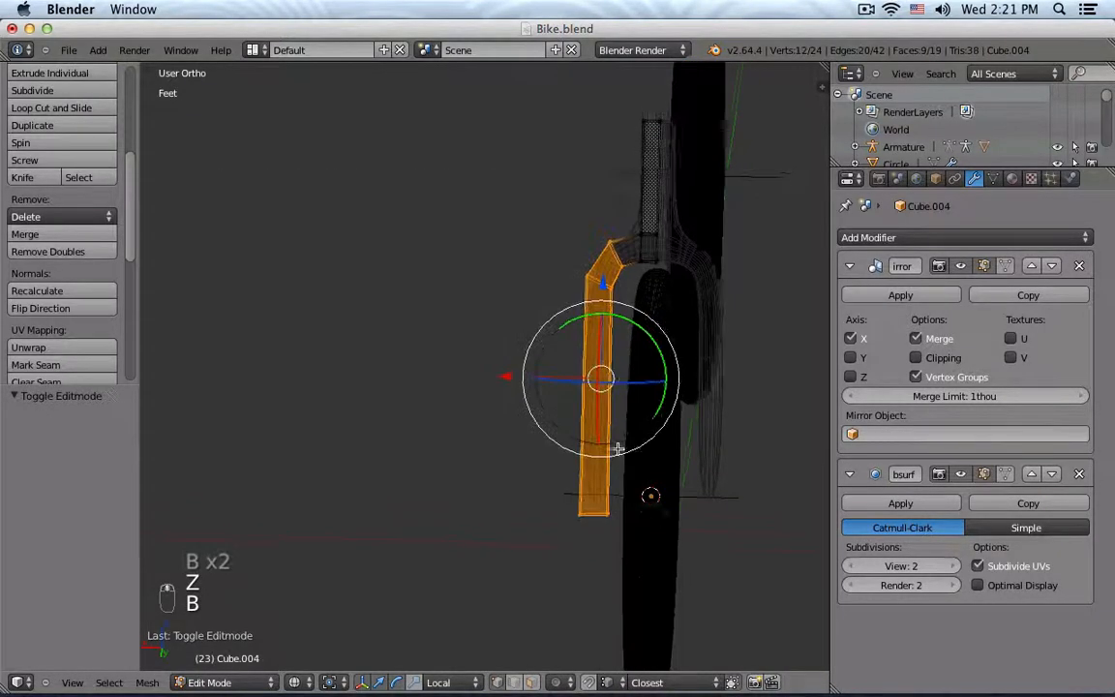
left_click_drag(508, 376, 520, 375)
scroll(694, 301, "up", 3)
key("z")
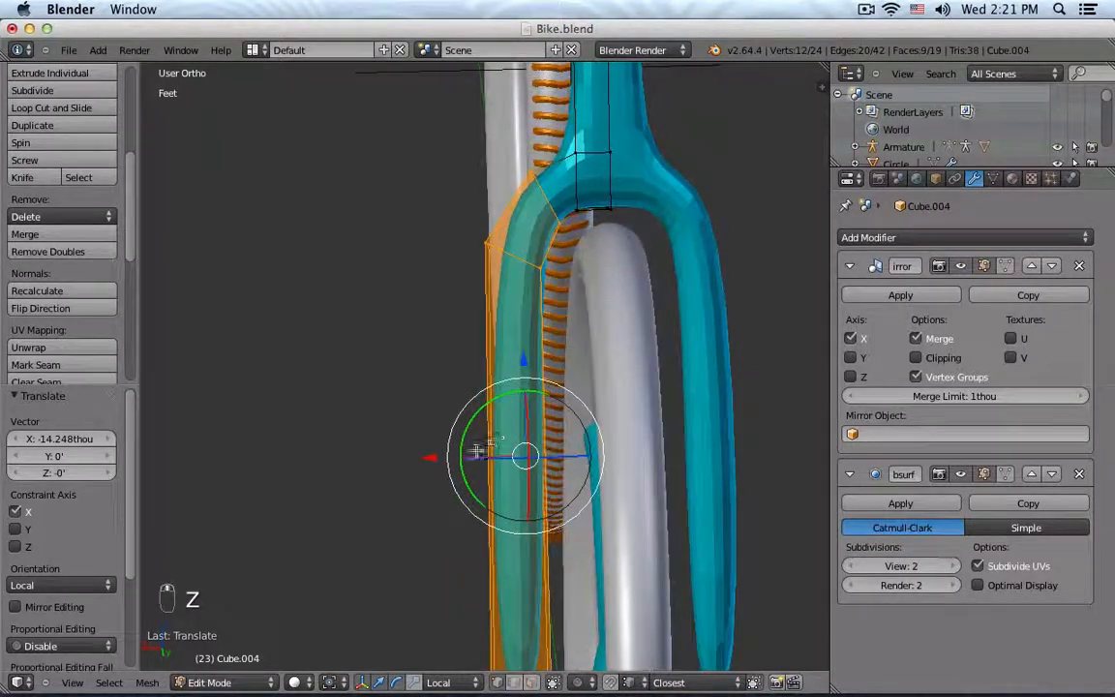
left_click_drag(432, 459, 443, 460)
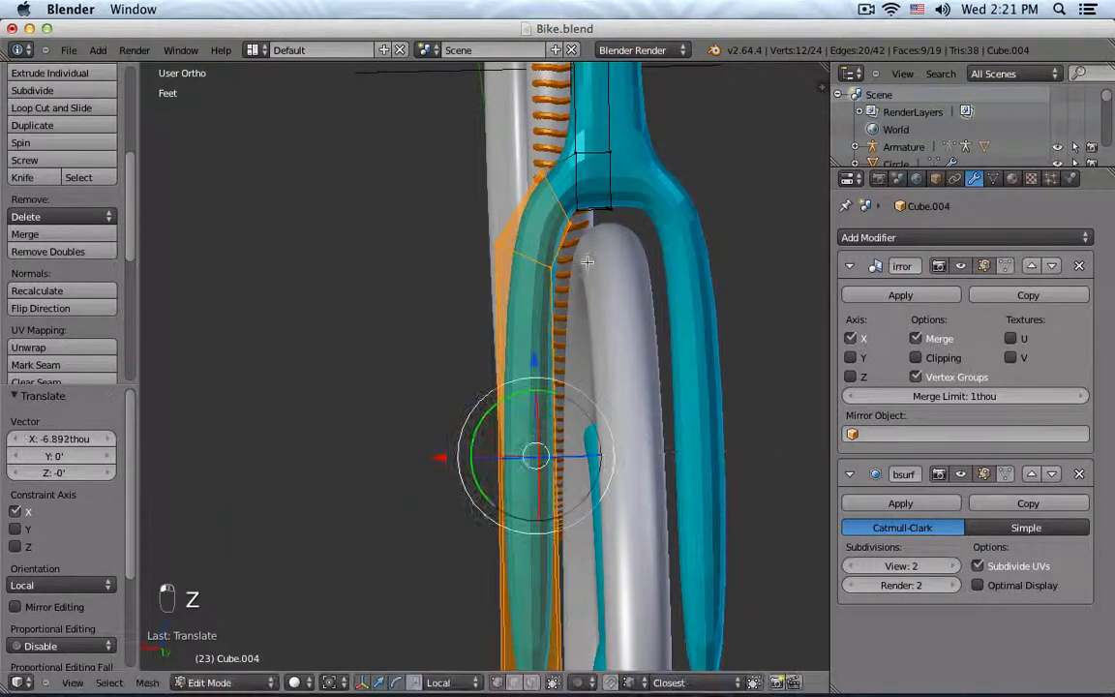
Select the edge loop at the fork's shoulder and move it down along local Z and slightly outward along local X.
scroll(549, 174, "up", 1)
right_click(550, 174, "alt")
middle_click_drag(593, 159, 660, 283, "shift")
left_click_drag(660, 277, 564, 272)
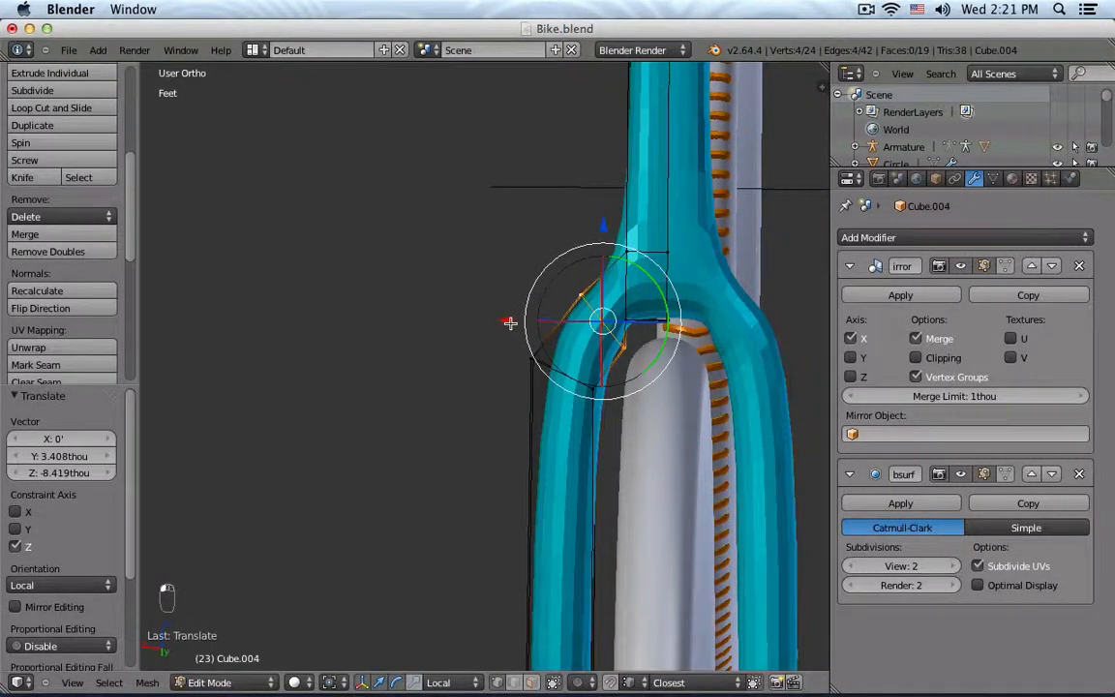
left_click_drag(510, 322, 488, 318)
middle_click_drag(487, 318, 591, 290)
key("a")
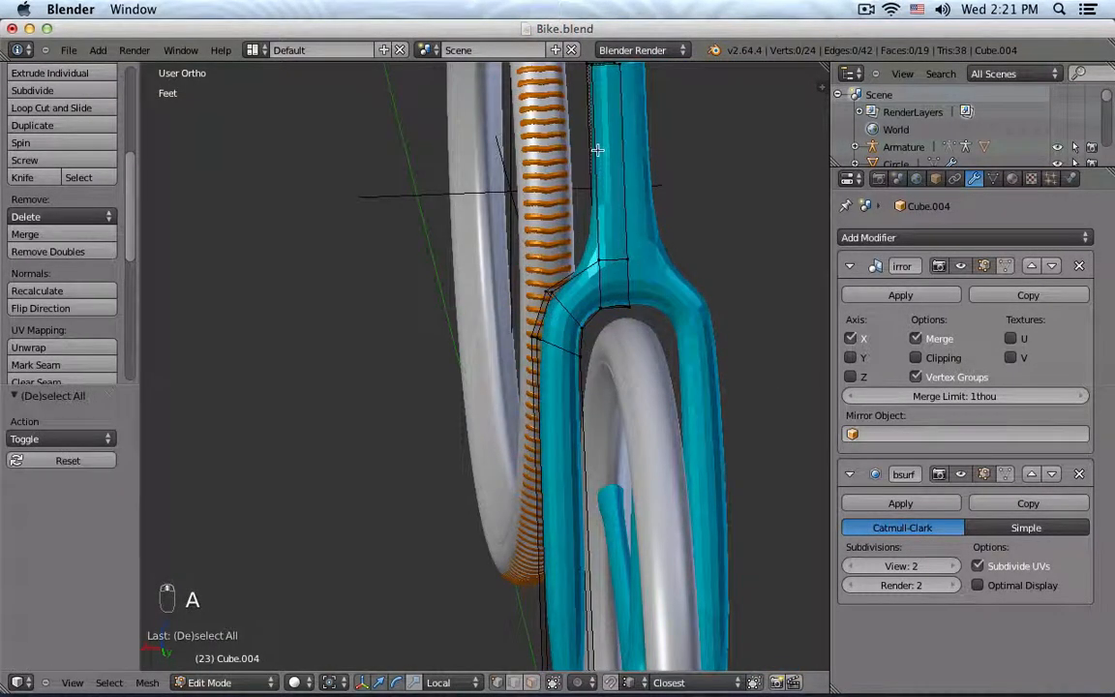
Add a loop cut around the stem just above the crown and raise it about 4 thou along local Z.
key("ctrl+r")
left_click(604, 164)
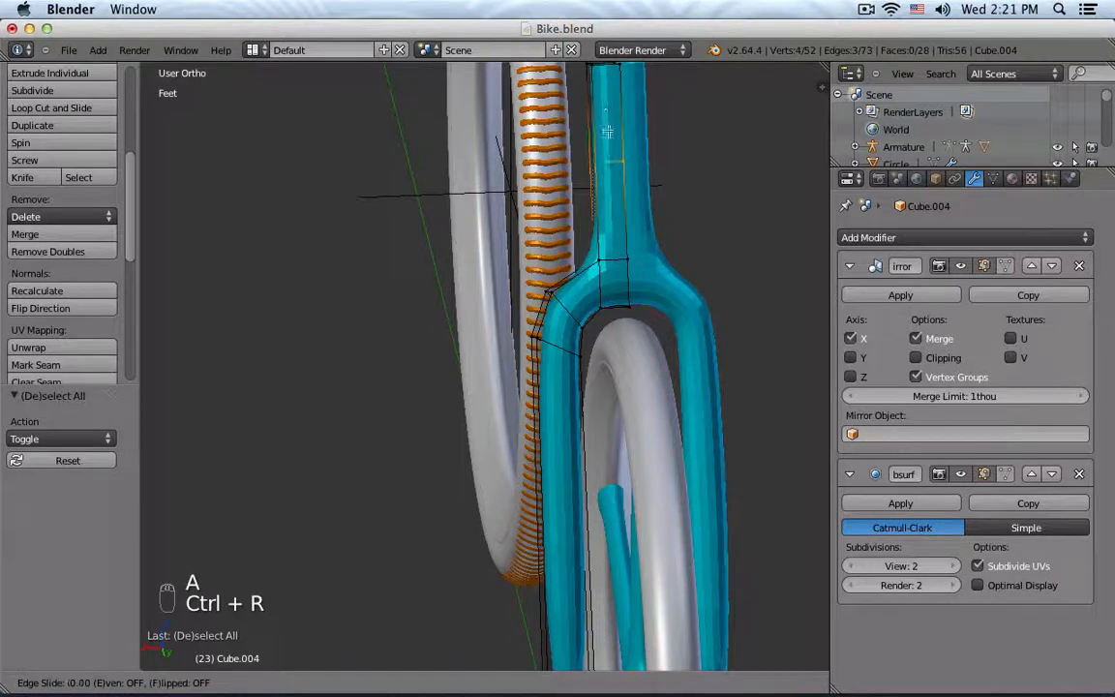
left_click(622, 199)
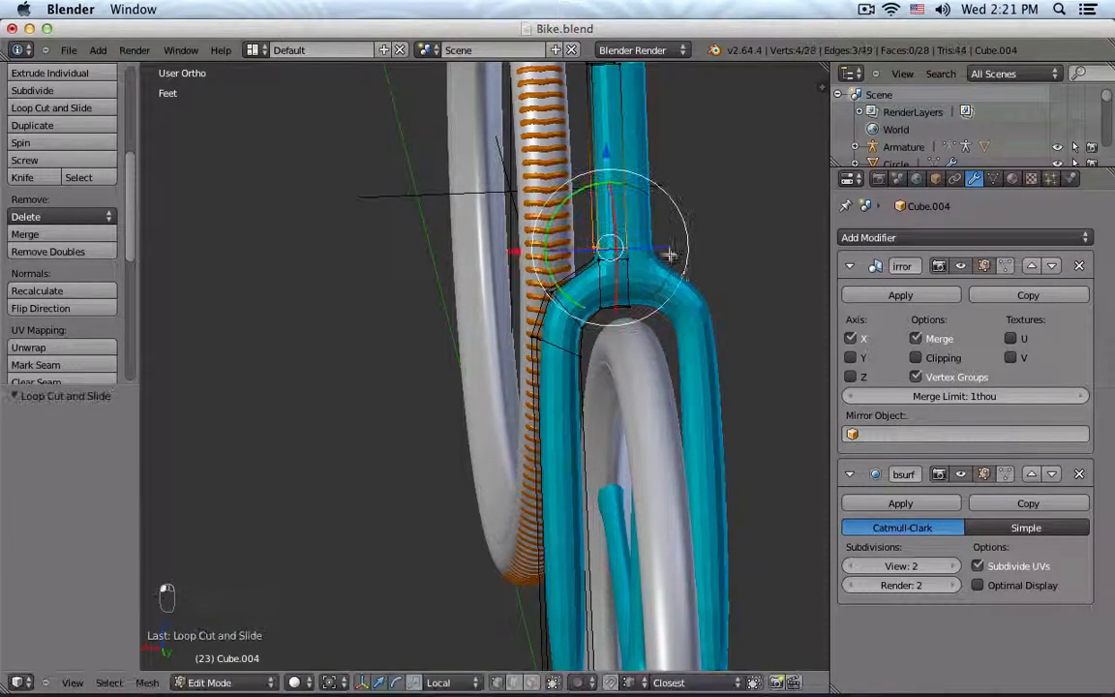
key("Tab")
scroll(547, 290, "up", 5)
middle_click_drag(540, 273, 527, 280)
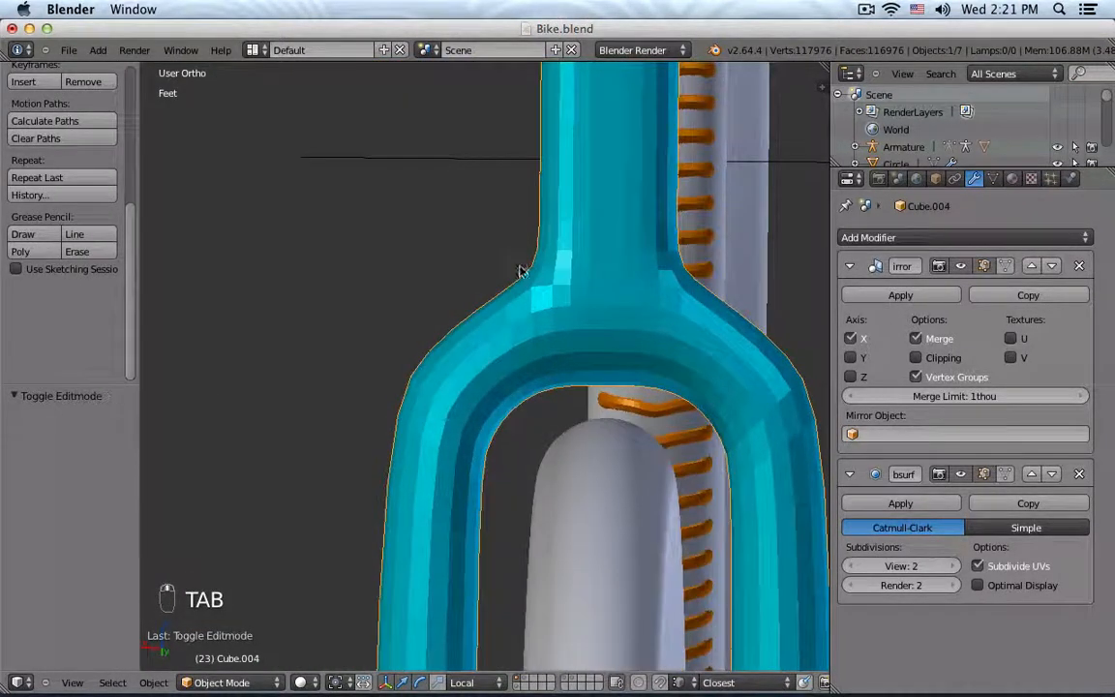
key("Tab")
left_click_drag(578, 154, 605, 143)
Add a loop cut around the leg, slide it down near the wheel hub, and return to Object Mode.
scroll(542, 329, "down", 4)
middle_click_drag(581, 397, 442, 479)
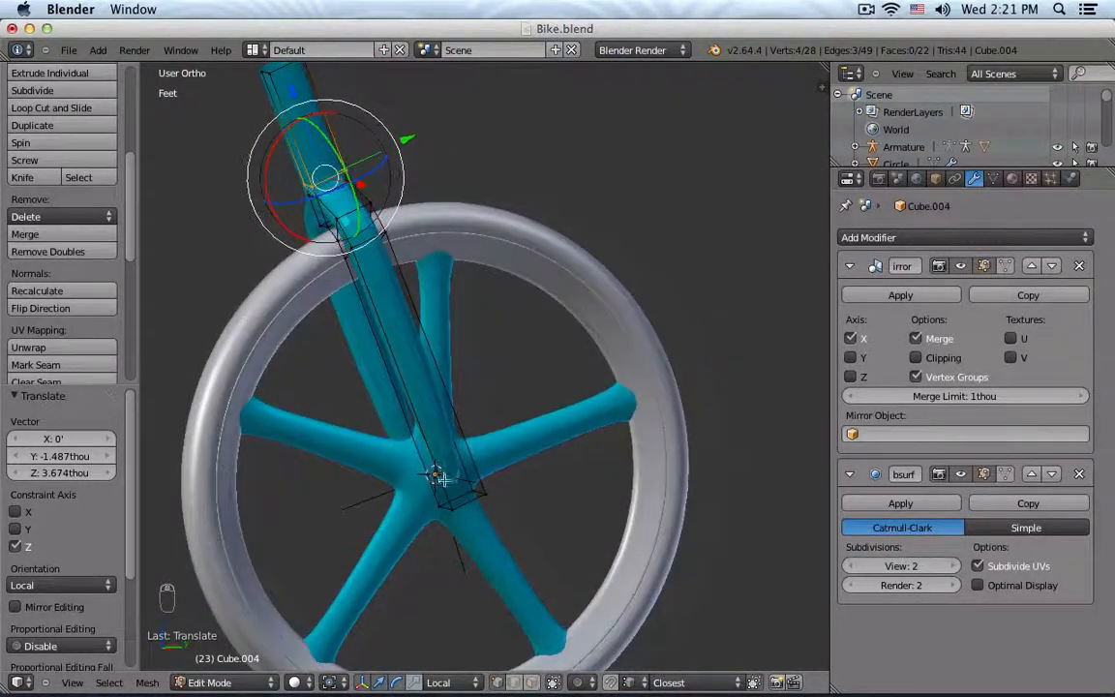
scroll(462, 488, "up", 3)
key("ctrl+r")
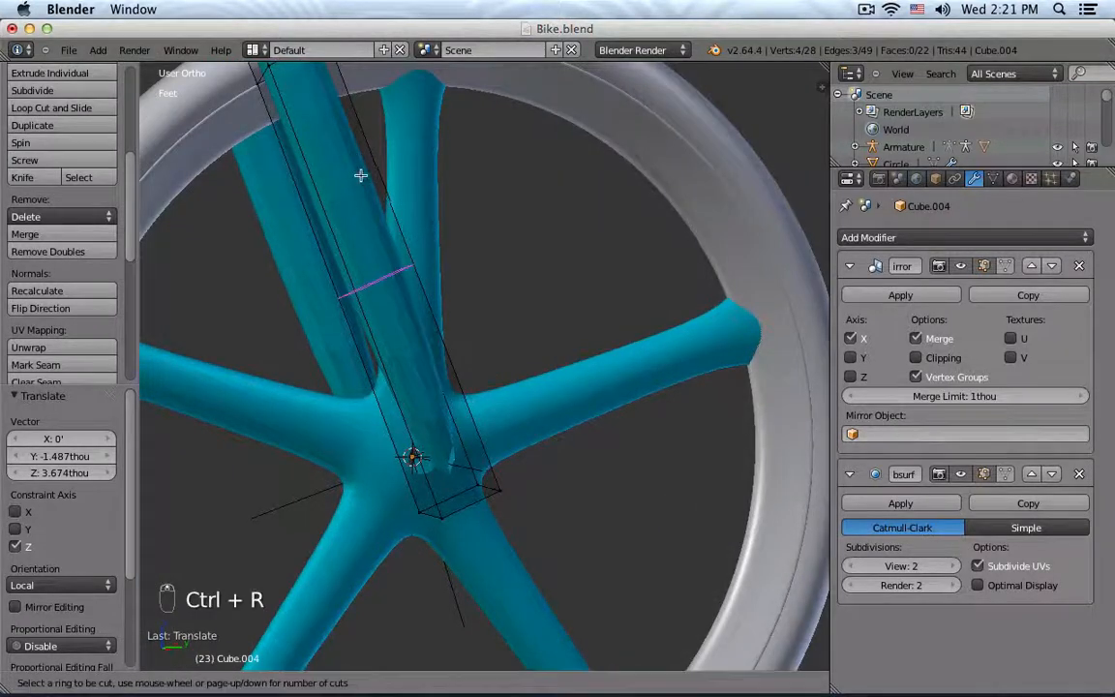
left_click(371, 179)
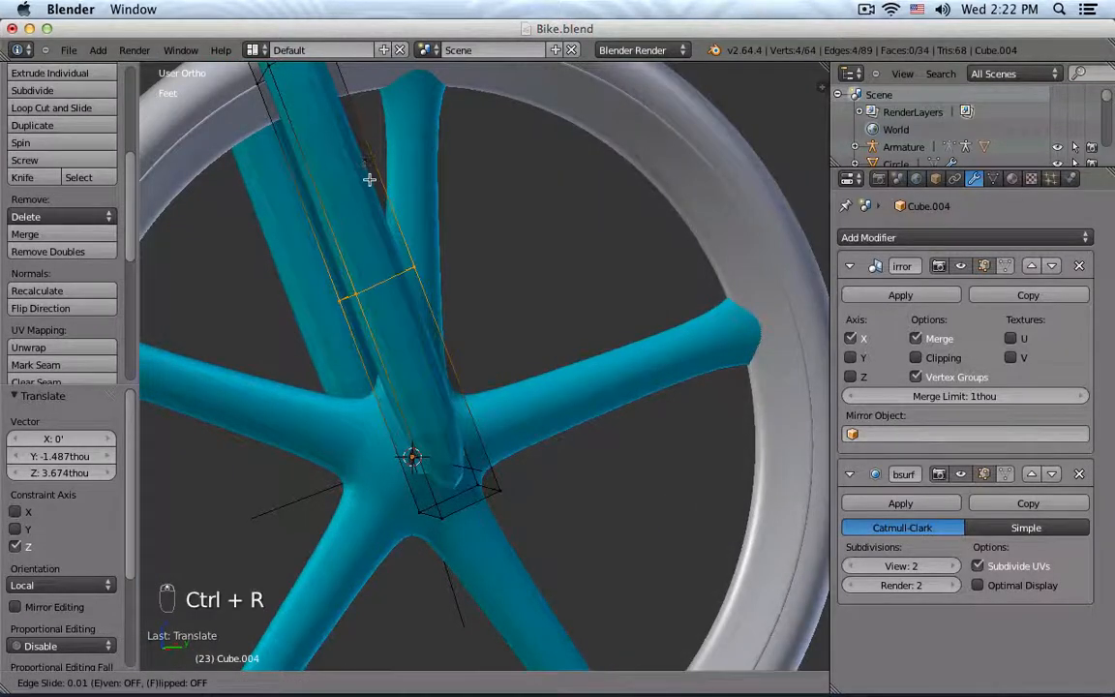
left_click(448, 337)
key("Tab")
scroll(553, 336, "down", 5)
scroll(530, 323, "up", 2)
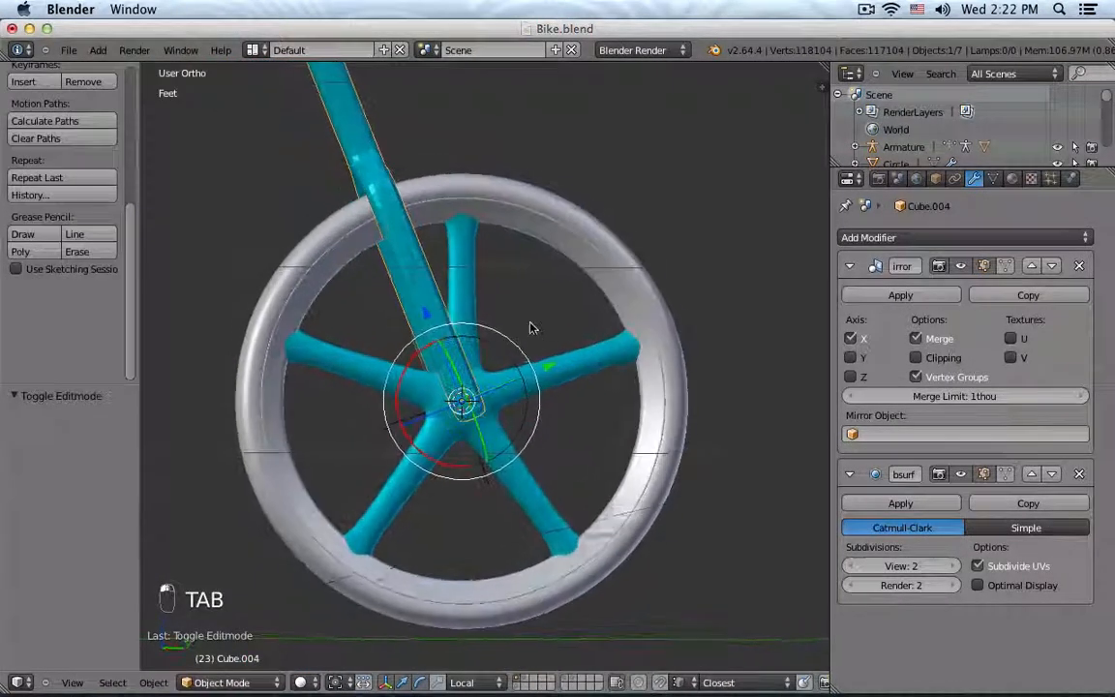
Deselect everything and check the fork in the right orthographic view against the reference drawing.
key("a")
key("a")
middle_click_drag(559, 312, 474, 379)
key("KP_1")
key("KP_3")
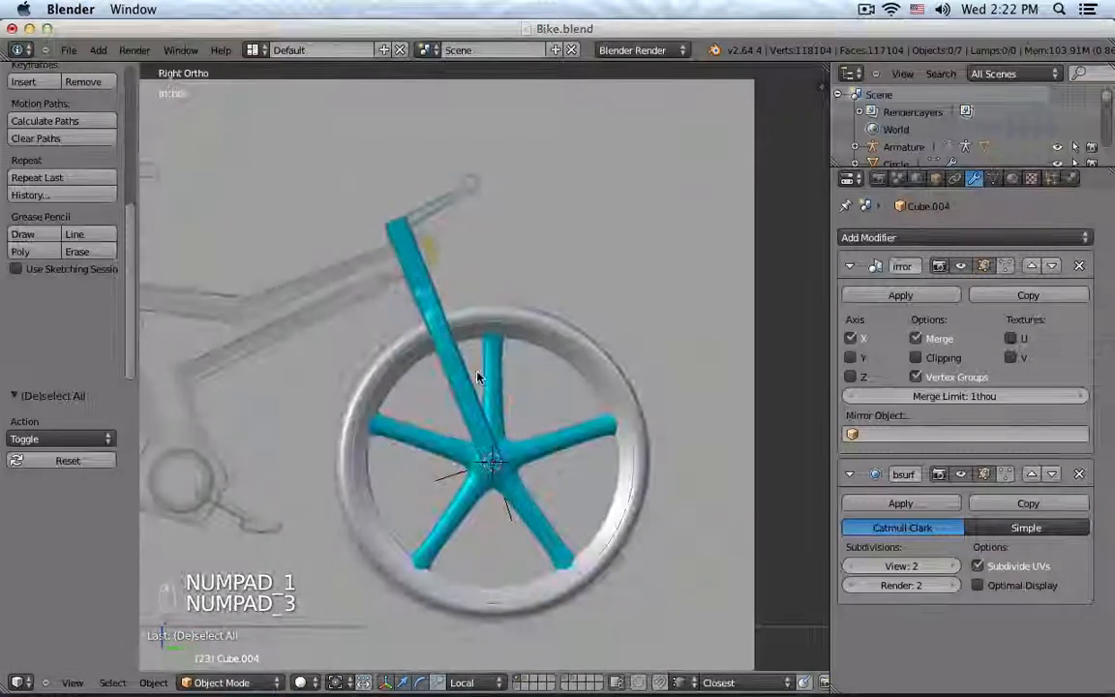